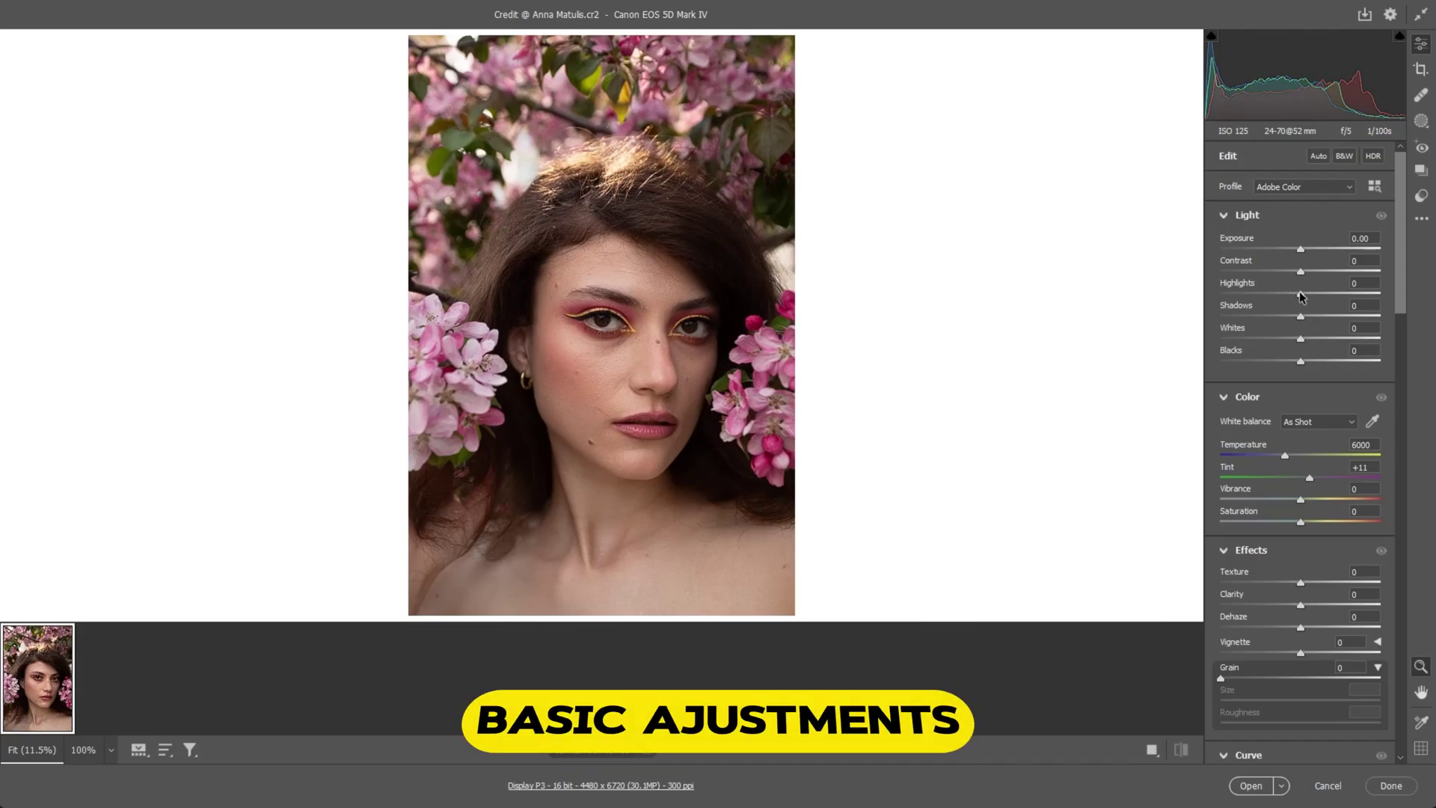
# Set the light adjustments to Exposure +0.20, Highlights -45, Shadows +20, Whites +20 and Blacks -5.
pyautogui.moveTo(1301, 294); pyautogui.dragTo(1305, 254)
pyautogui.moveTo(1300, 316); pyautogui.dragTo(1318, 315)
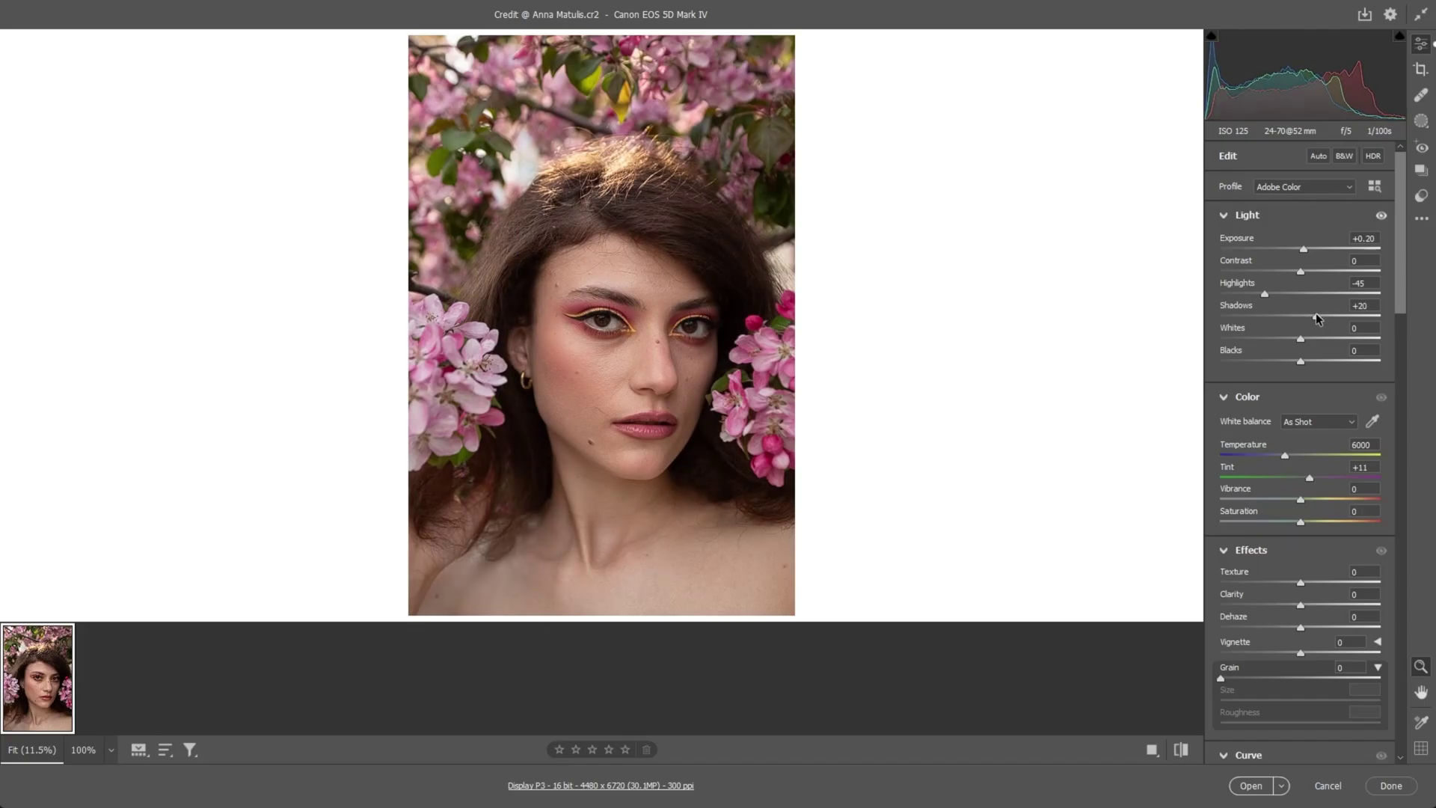
pyautogui.moveTo(1300, 338)
pyautogui.mouseDown()
pyautogui.moveTo(1316, 339)
pyautogui.moveTo(1301, 360)
pyautogui.moveTo(1317, 361)
pyautogui.moveTo(1299, 360)
pyautogui.mouseUp()
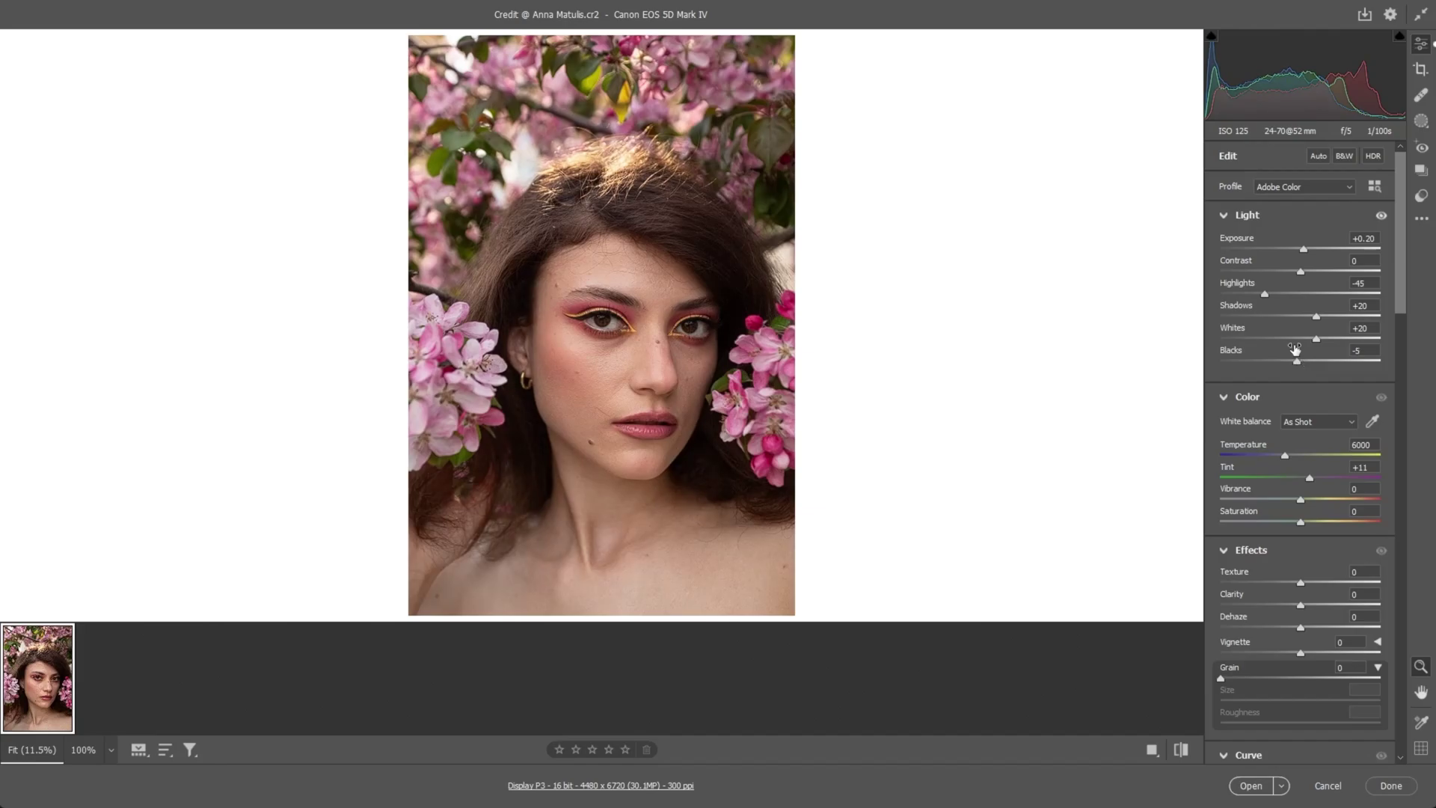
# Lower the colour temperature slightly, raise the vibrance and increase the saturation a little.
pyautogui.moveTo(1284, 455); pyautogui.dragTo(1282, 455)
pyautogui.moveTo(1310, 500)
pyautogui.mouseDown()
pyautogui.moveTo(1339, 498)
pyautogui.moveTo(1325, 498)
pyautogui.mouseUp()
pyautogui.moveTo(1299, 519); pyautogui.dragTo(1301, 519)
# Open the adjusted raw photo in Photoshop and duplicate its Background layer.
pyautogui.click(1251, 784)
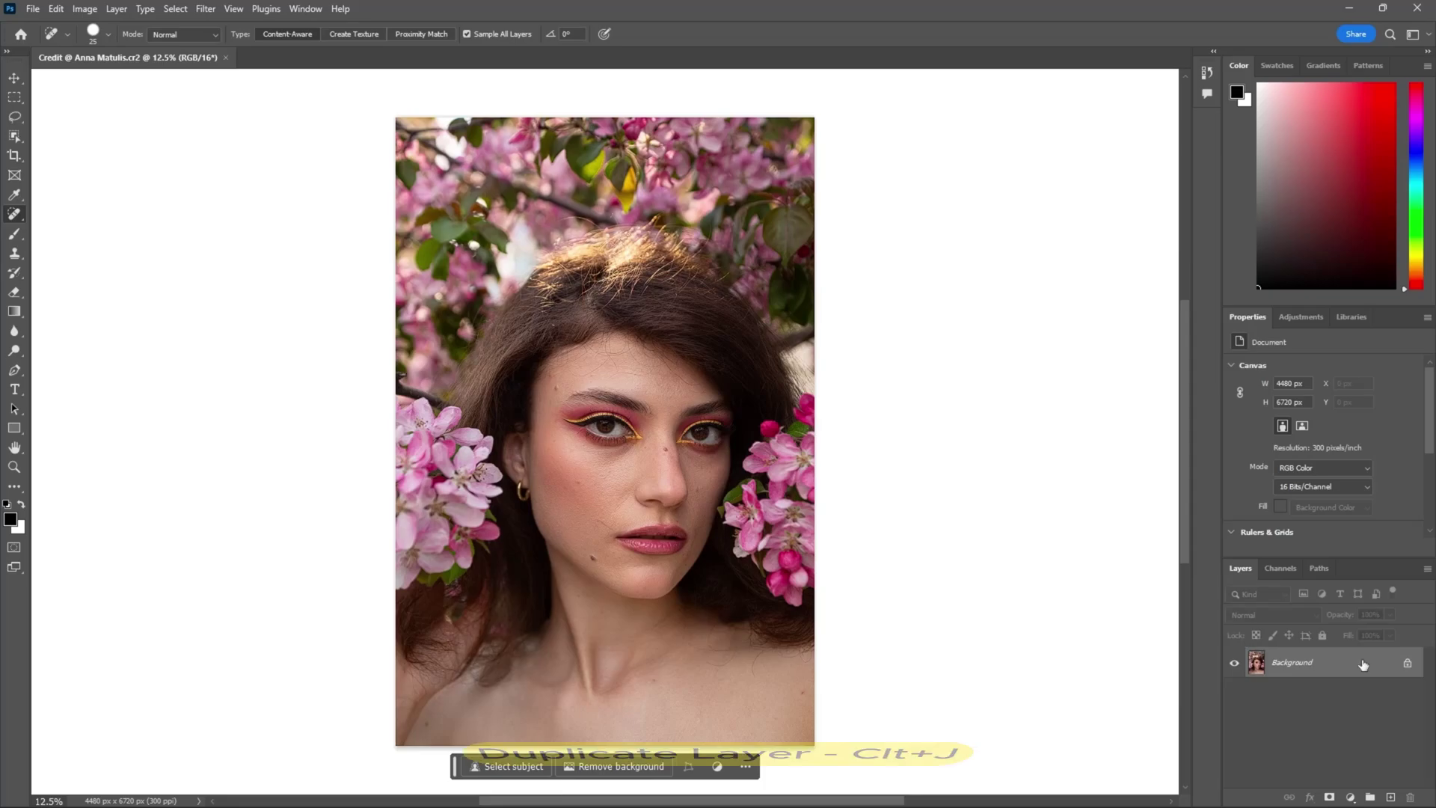
pyautogui.hotkey('ctrl', 'j')
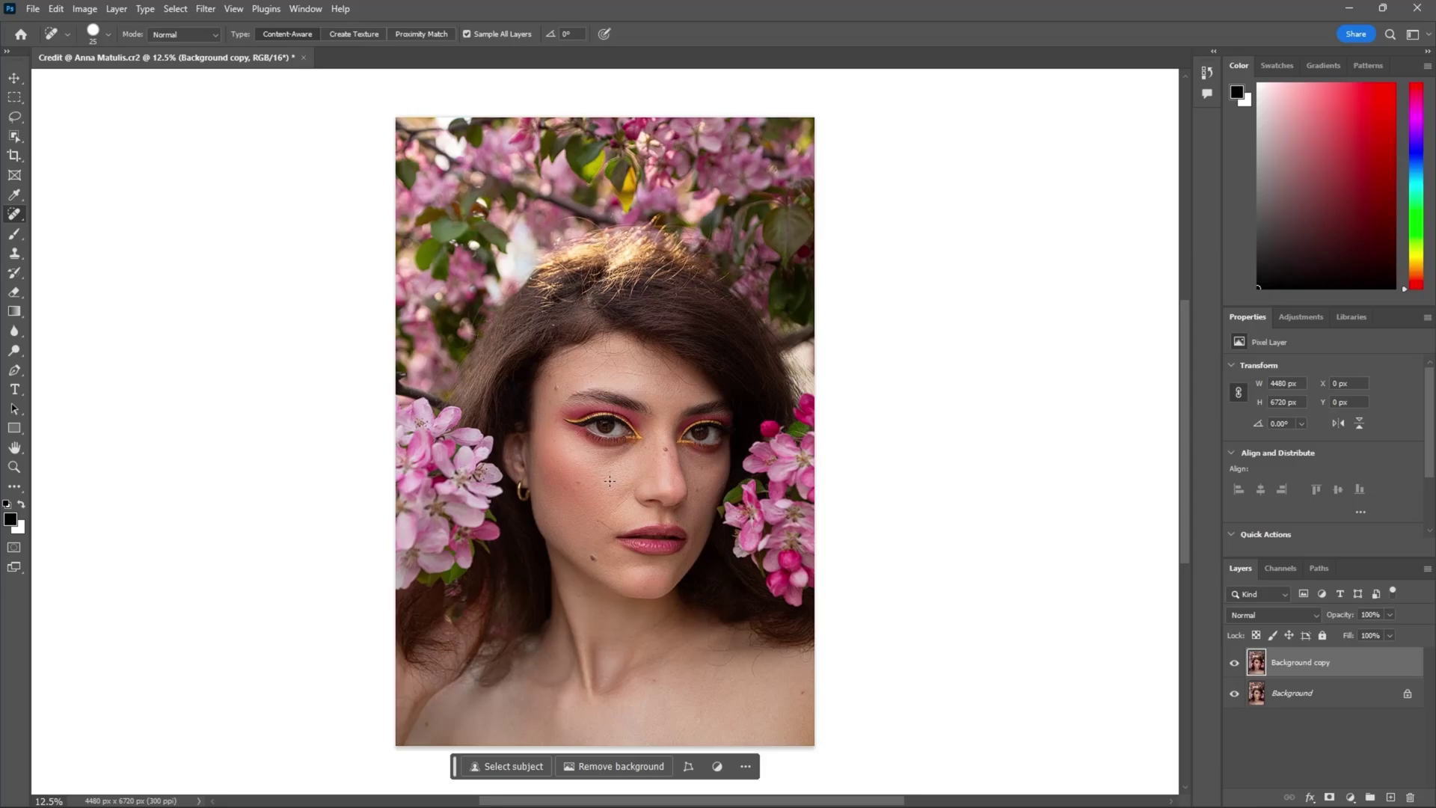
# Remove the mole on the bridge of the nose with the Healing Brush at size 45, sampling clean skin just above it.
pyautogui.rightClick(13, 217)
pyautogui.click(66, 238)
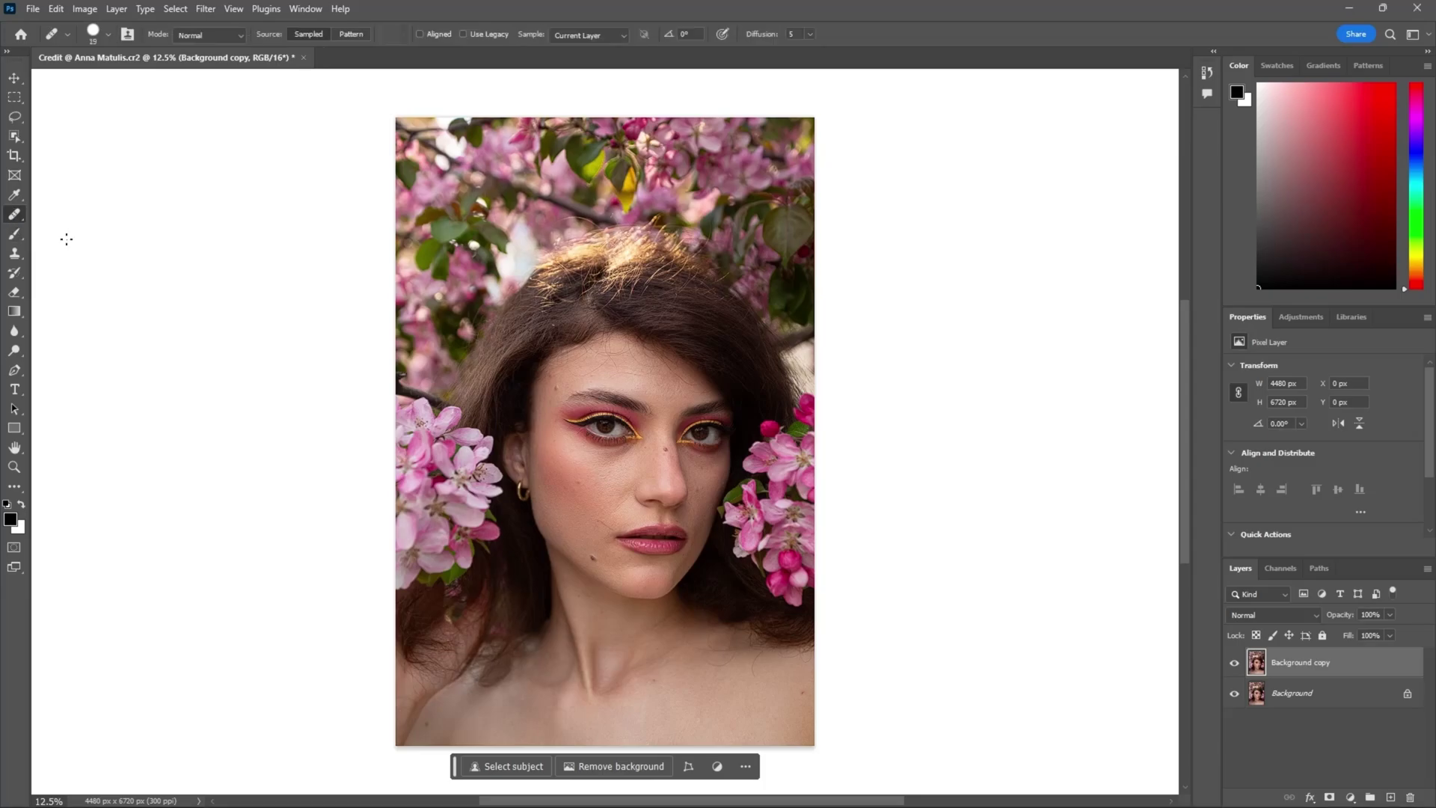
pyautogui.scroll(5, 664, 463)
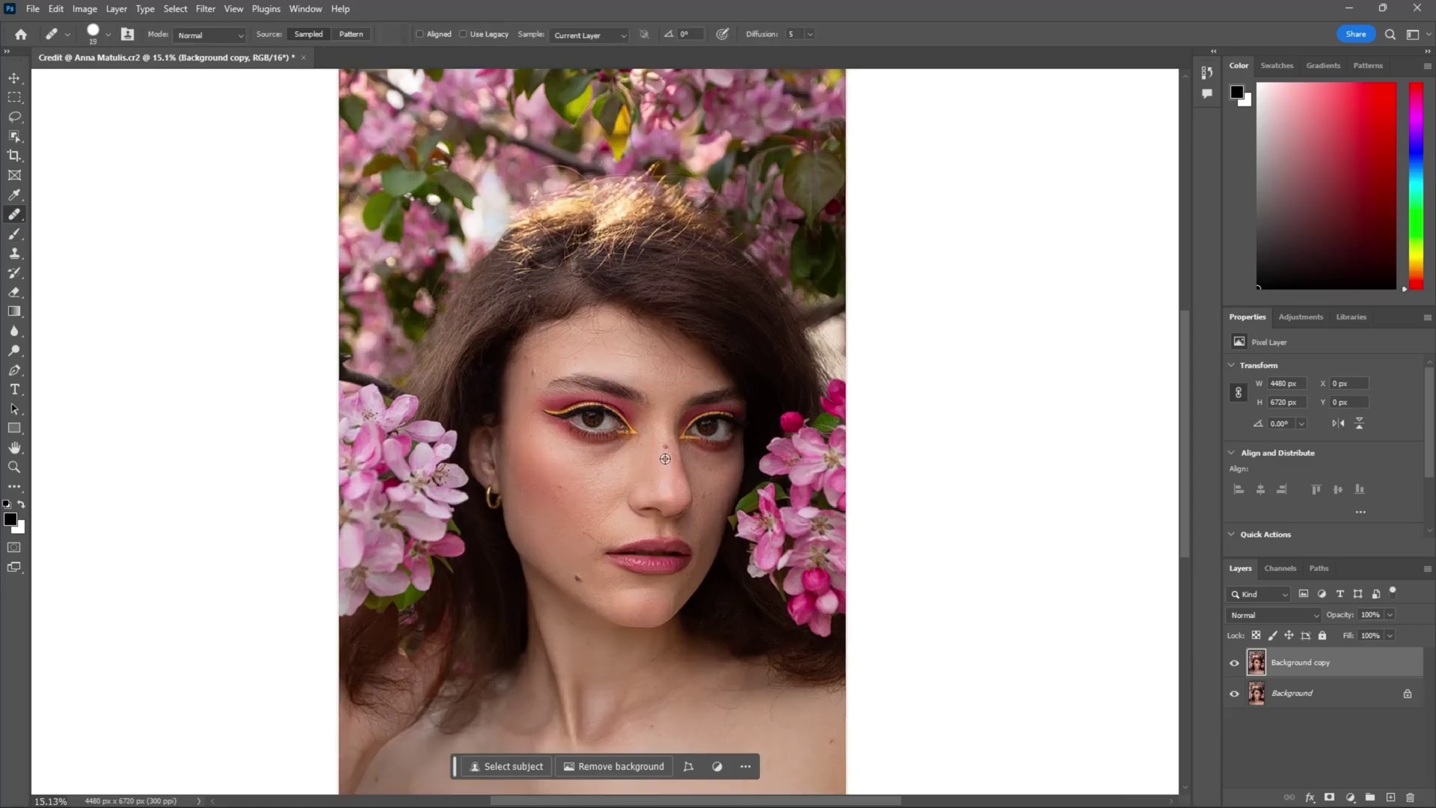
pyautogui.scroll(2, 658, 456)
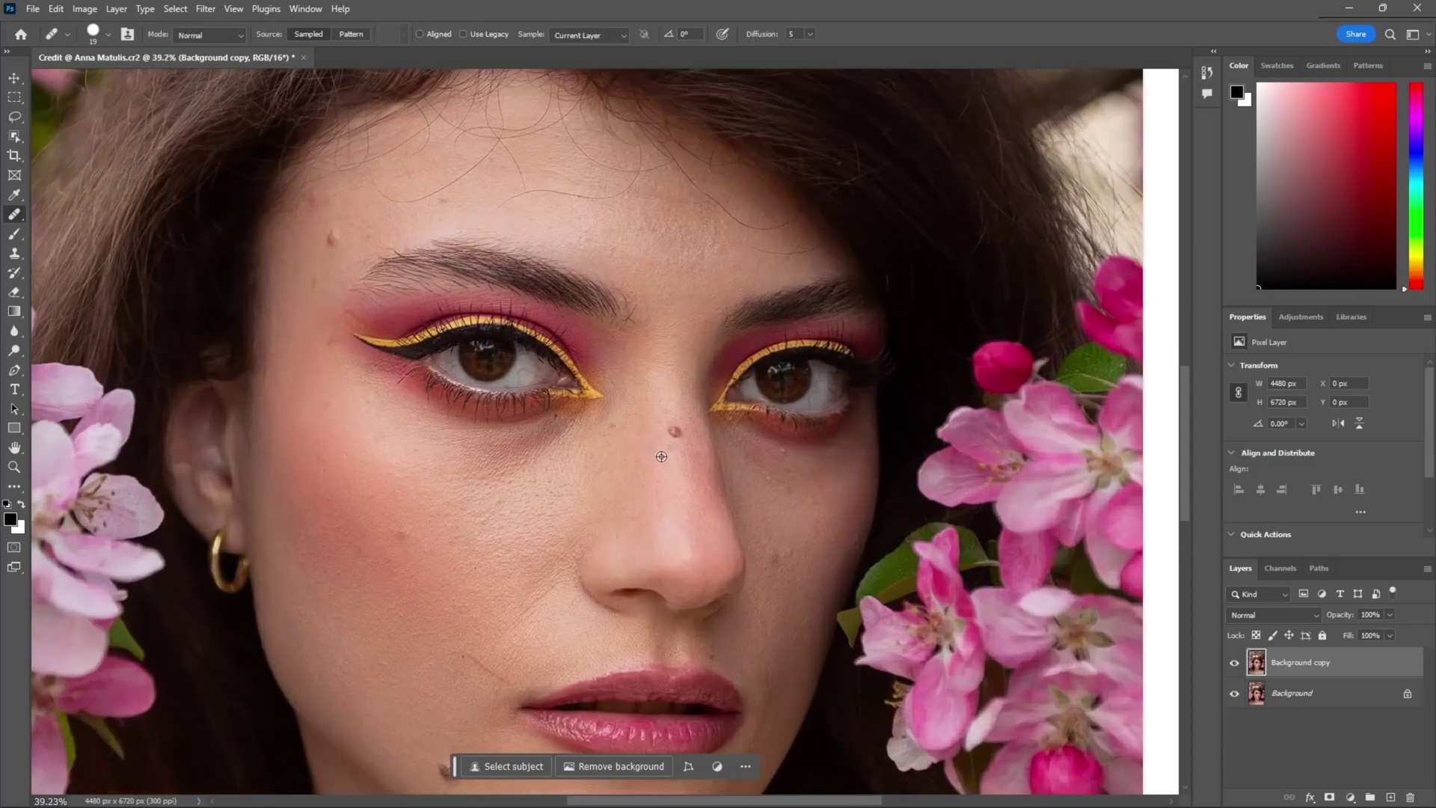
pyautogui.scroll(2, 685, 448)
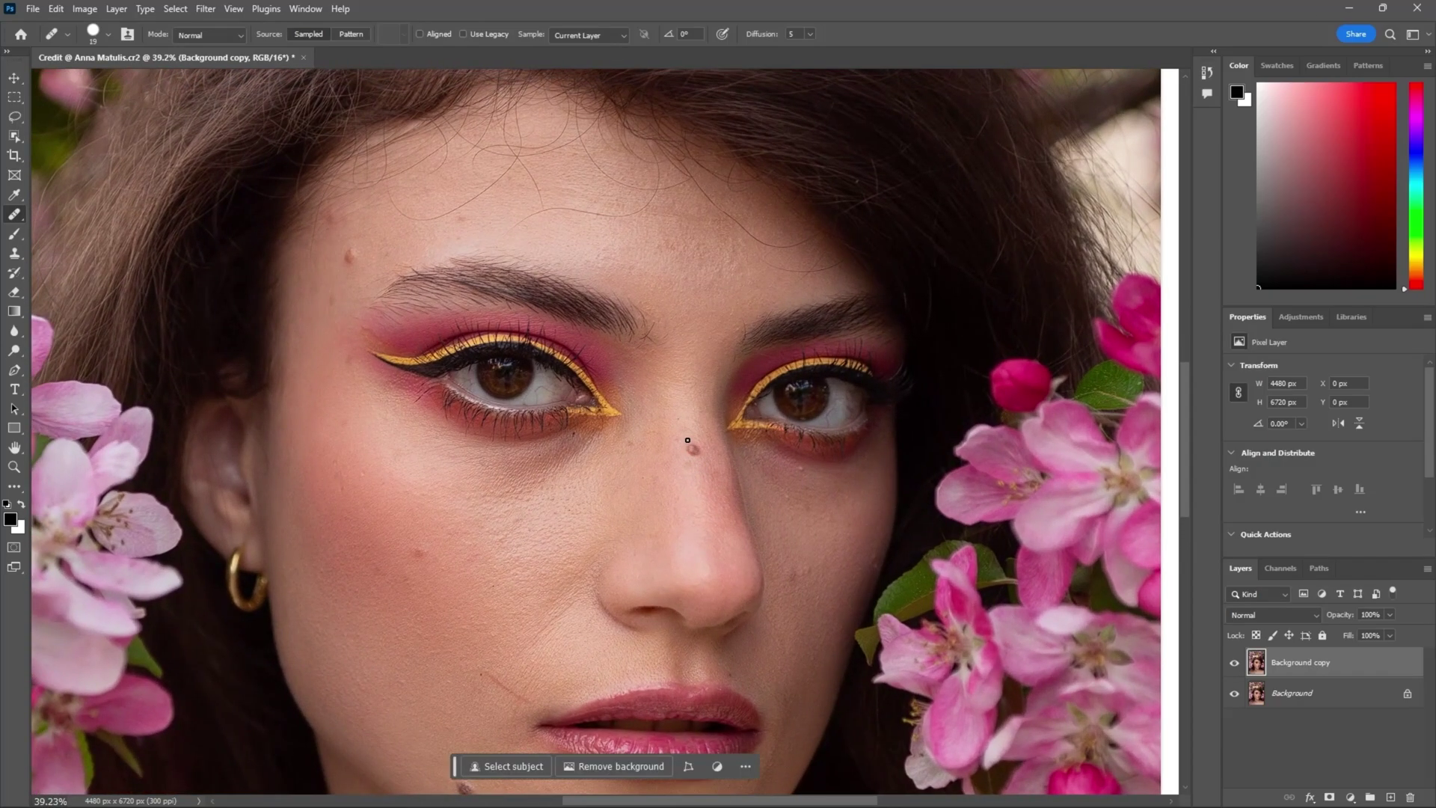
pyautogui.press(']')
pyautogui.press(']')
pyautogui.keyDown('alt'); pyautogui.click(684, 423); pyautogui.keyUp('alt')
pyautogui.click(694, 451)
pyautogui.click(692, 449)
# Clean up the stray hairs on the forehead and remaining skin blemishes with the Spot Healing Brush.
pyautogui.scroll(-2, 343, 489)
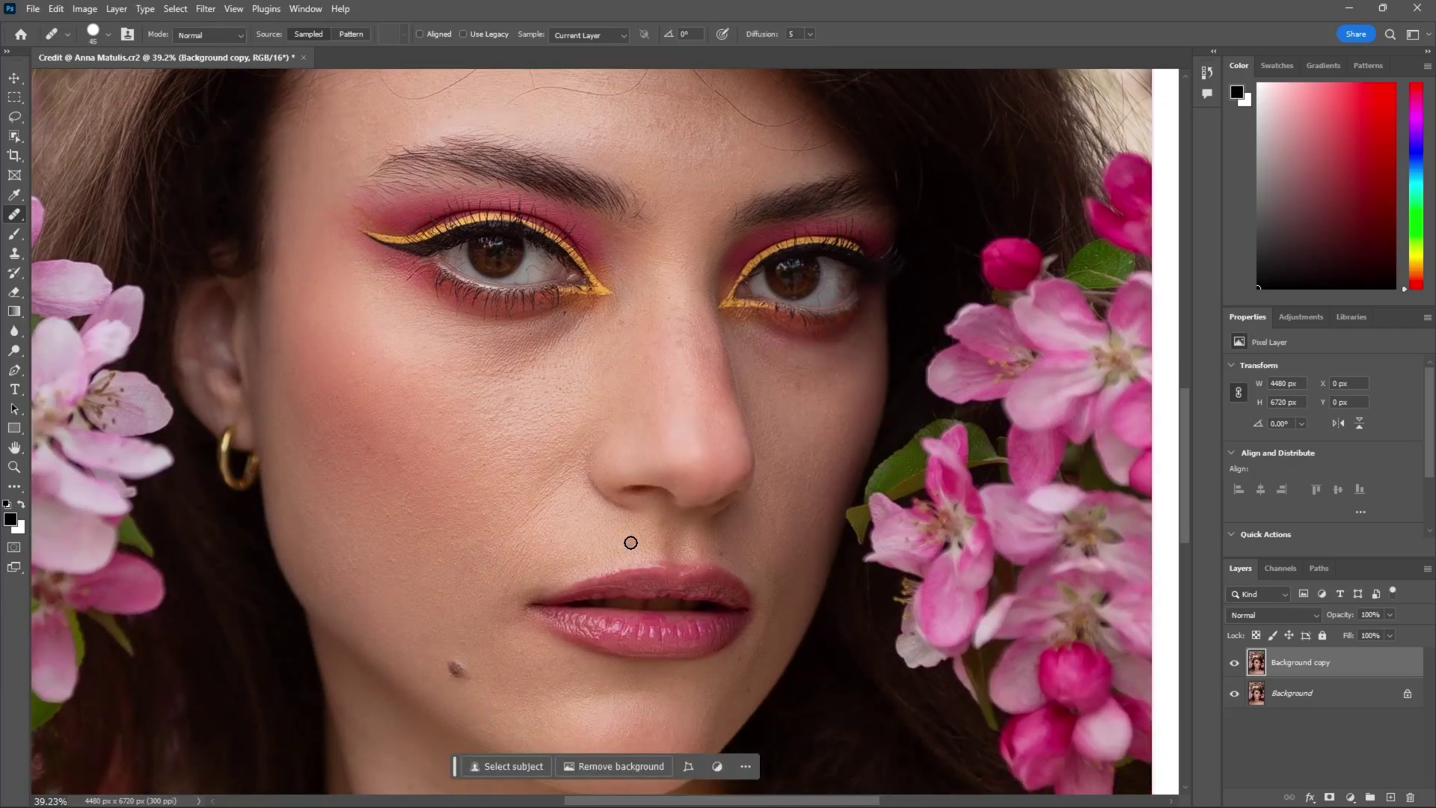
pyautogui.hscroll(1, 632, 543)
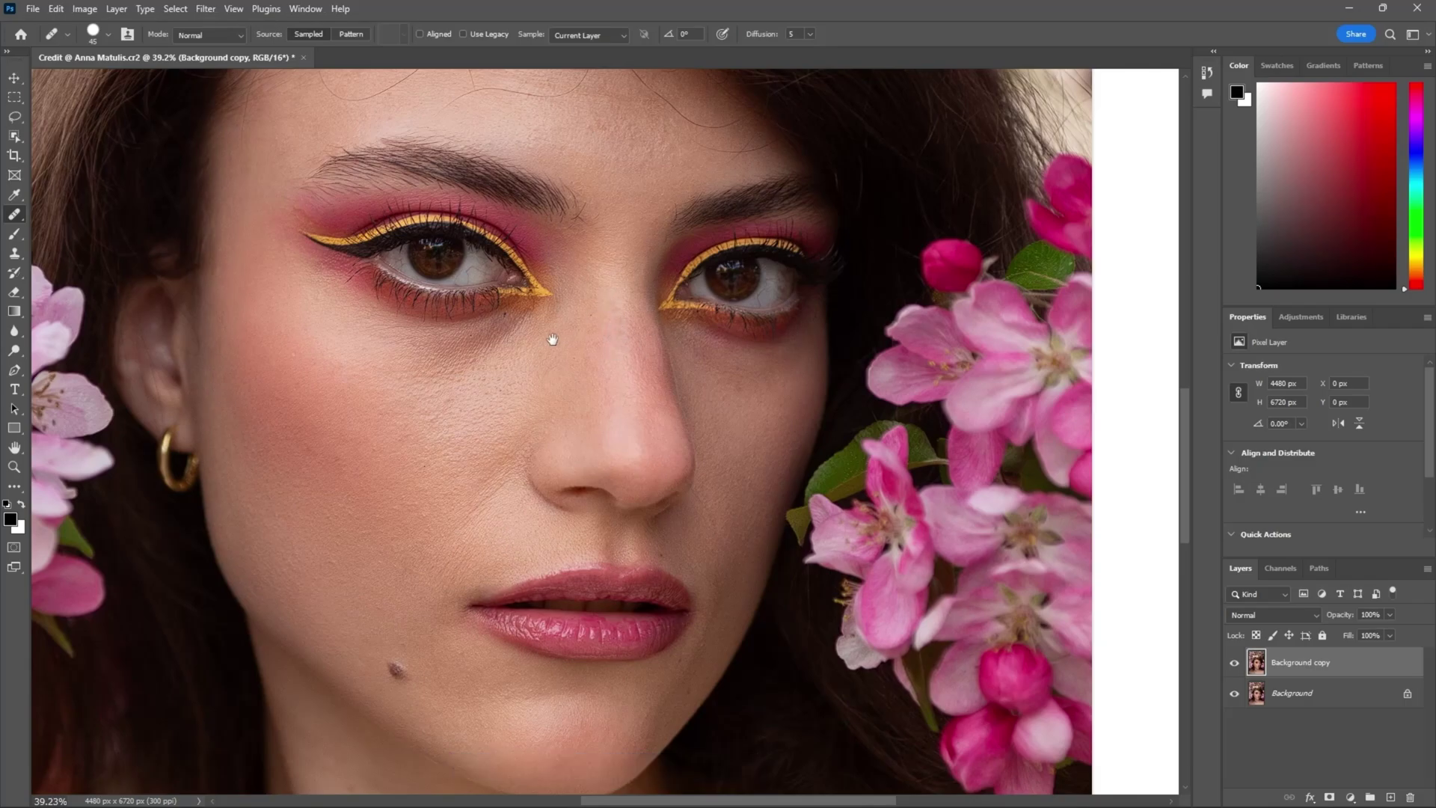
pyautogui.scroll(3, 659, 361)
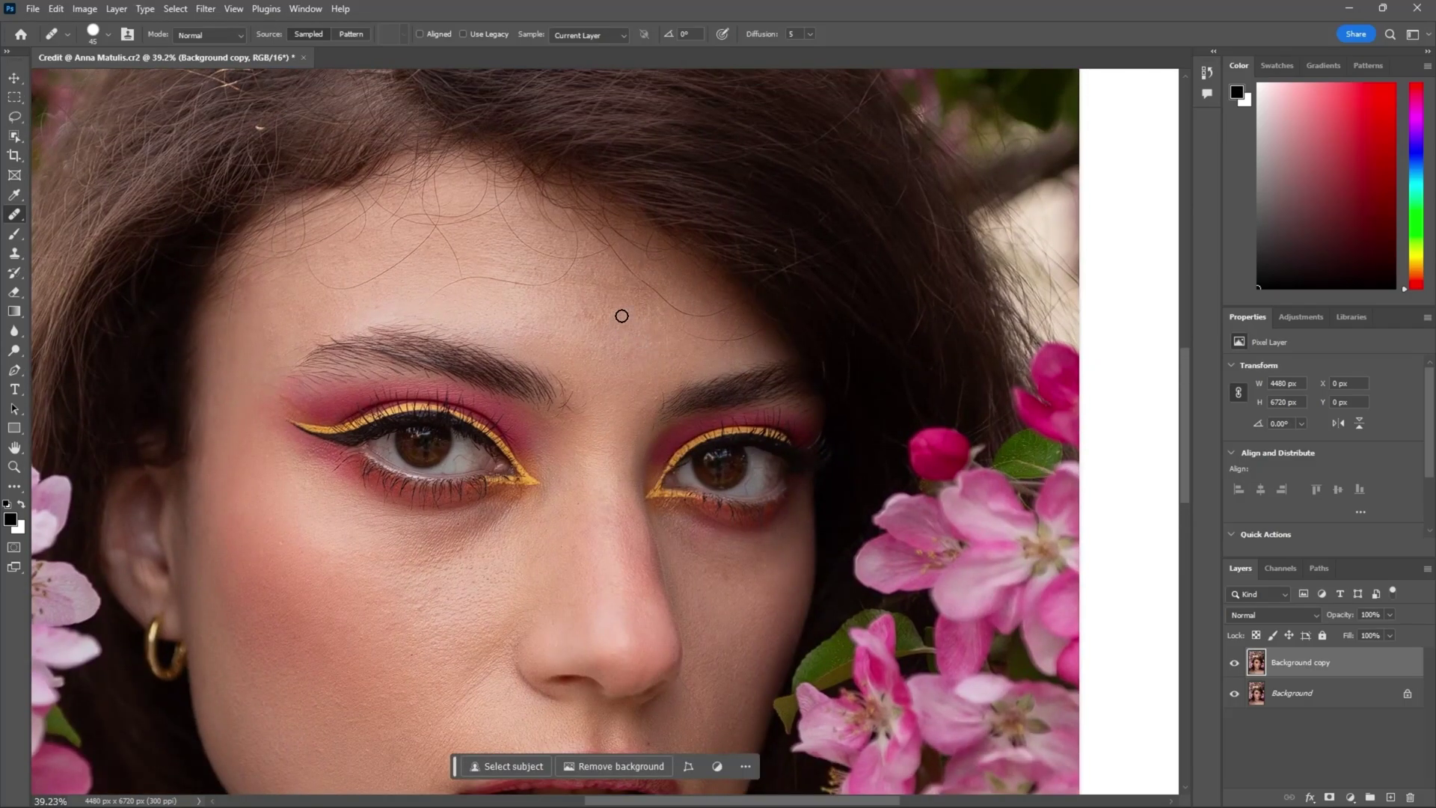
pyautogui.moveTo(621, 314); pyautogui.dragTo(668, 361)
pyautogui.hotkey('shift', 'j')
pyautogui.moveTo(473, 351); pyautogui.dragTo(621, 310)
pyautogui.moveTo(550, 260)
pyautogui.mouseDown()
pyautogui.moveTo(612, 308)
pyautogui.moveTo(740, 365)
pyautogui.mouseUp()
pyautogui.moveTo(510, 305)
pyautogui.mouseDown()
pyautogui.moveTo(483, 282)
pyautogui.moveTo(353, 329)
pyautogui.mouseUp()
pyautogui.moveTo(507, 271)
pyautogui.mouseDown()
pyautogui.moveTo(466, 263)
pyautogui.moveTo(520, 267)
pyautogui.moveTo(417, 281)
pyautogui.mouseUp()
pyautogui.click(445, 269)
pyautogui.scroll(-10, 622, 428)
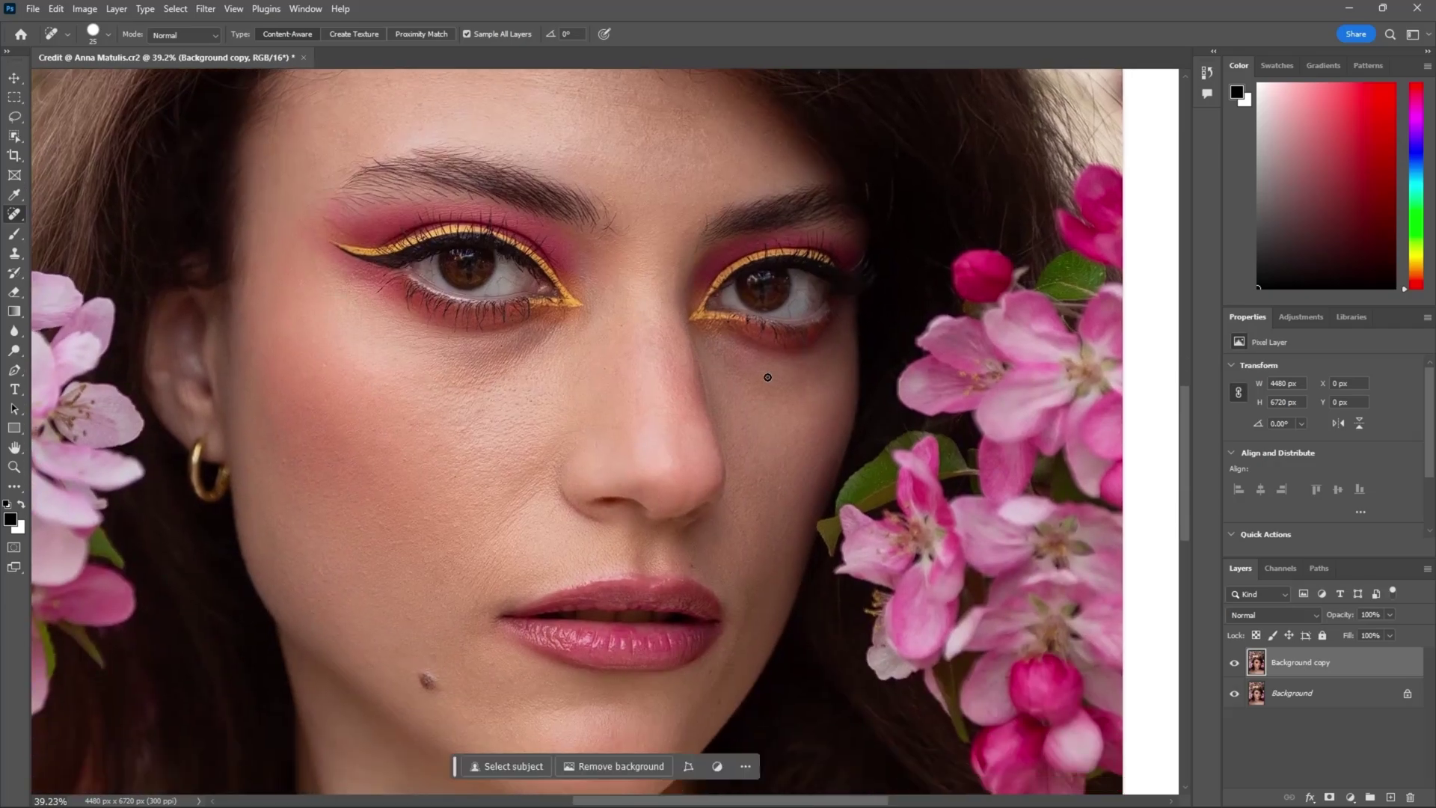
pyautogui.hscroll(-5, 787, 623)
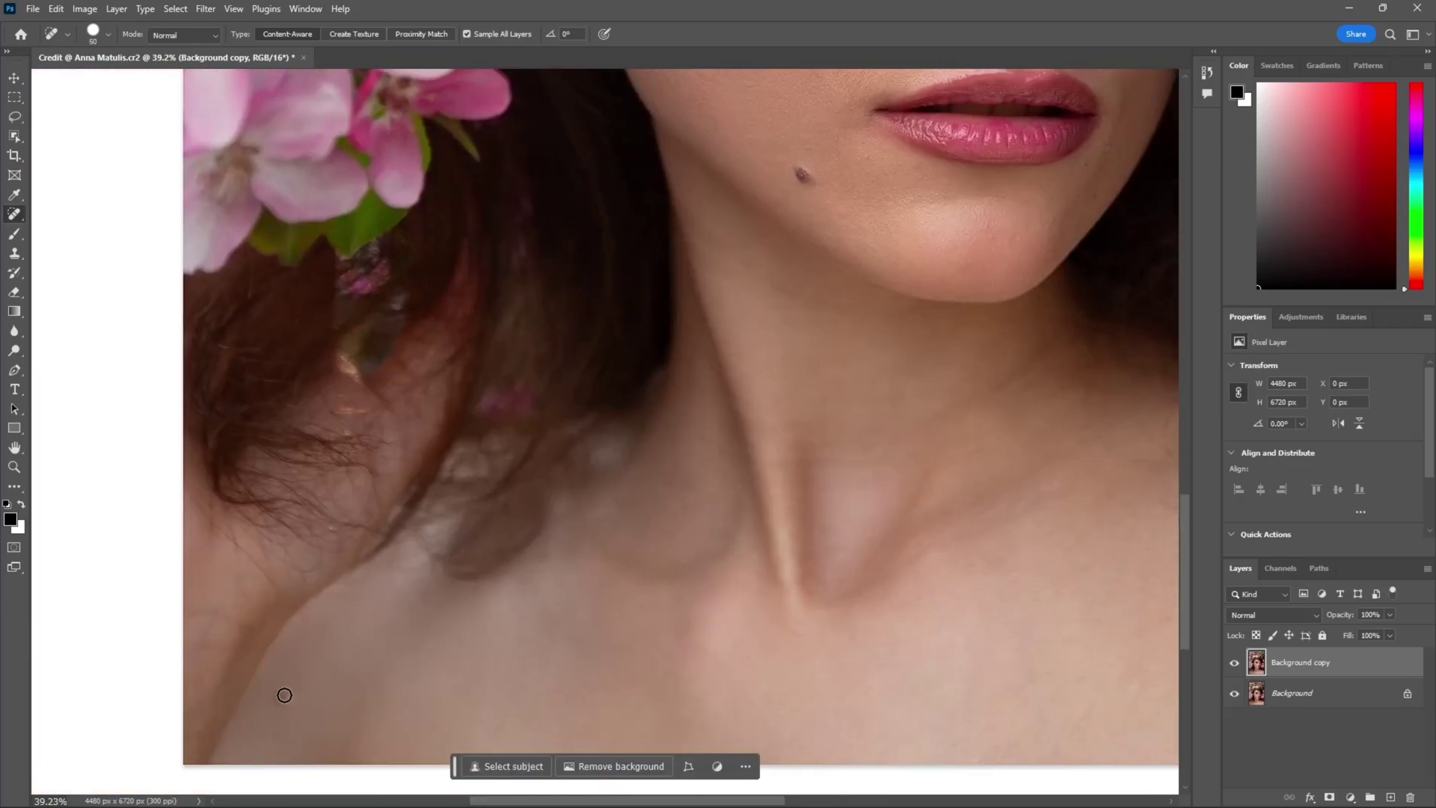
pyautogui.scroll(8, 663, 336)
pyautogui.hscroll(4, 663, 336)
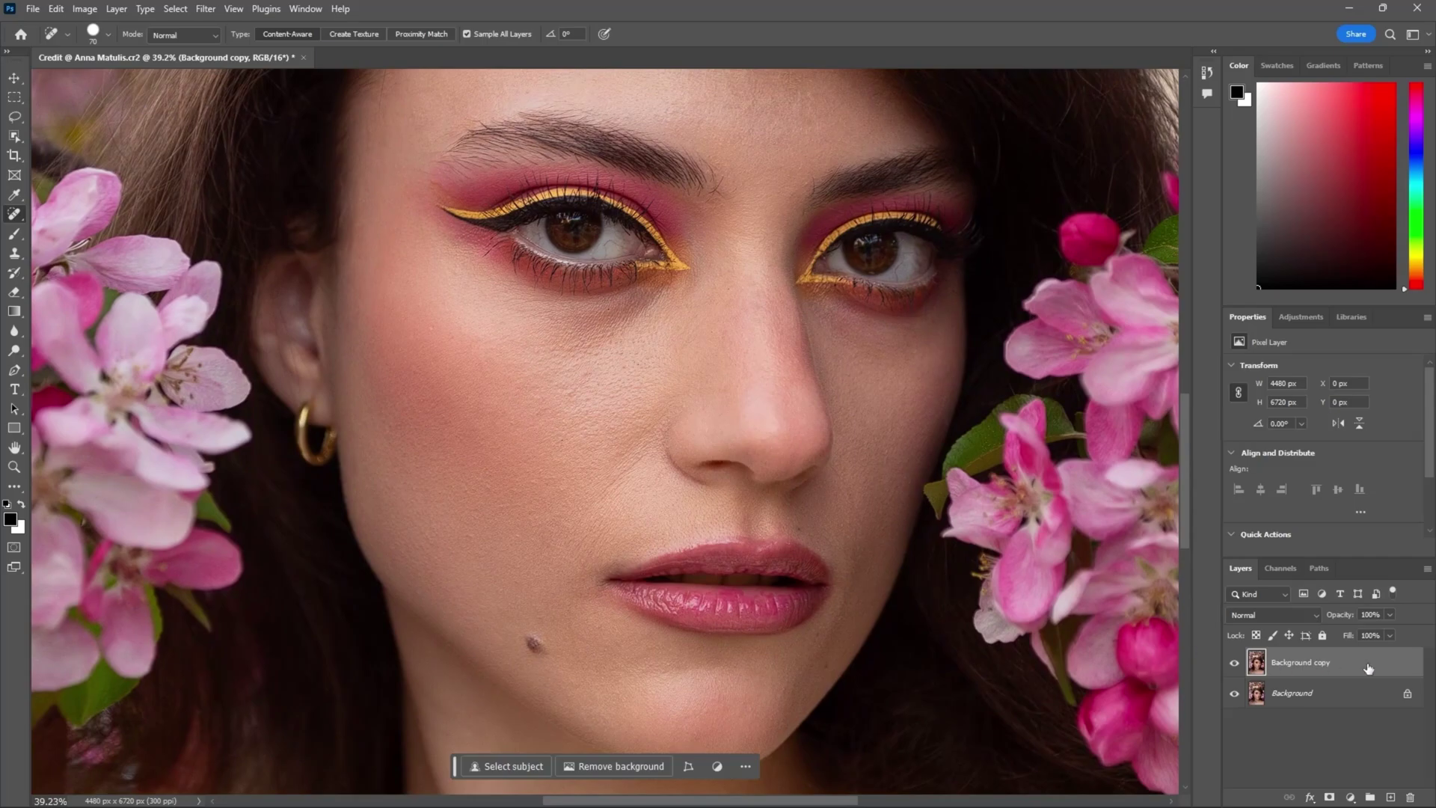
# Duplicate the retouched Background copy layer and name the duplicate "colour".
pyautogui.hotkey('ctrl', 'j')
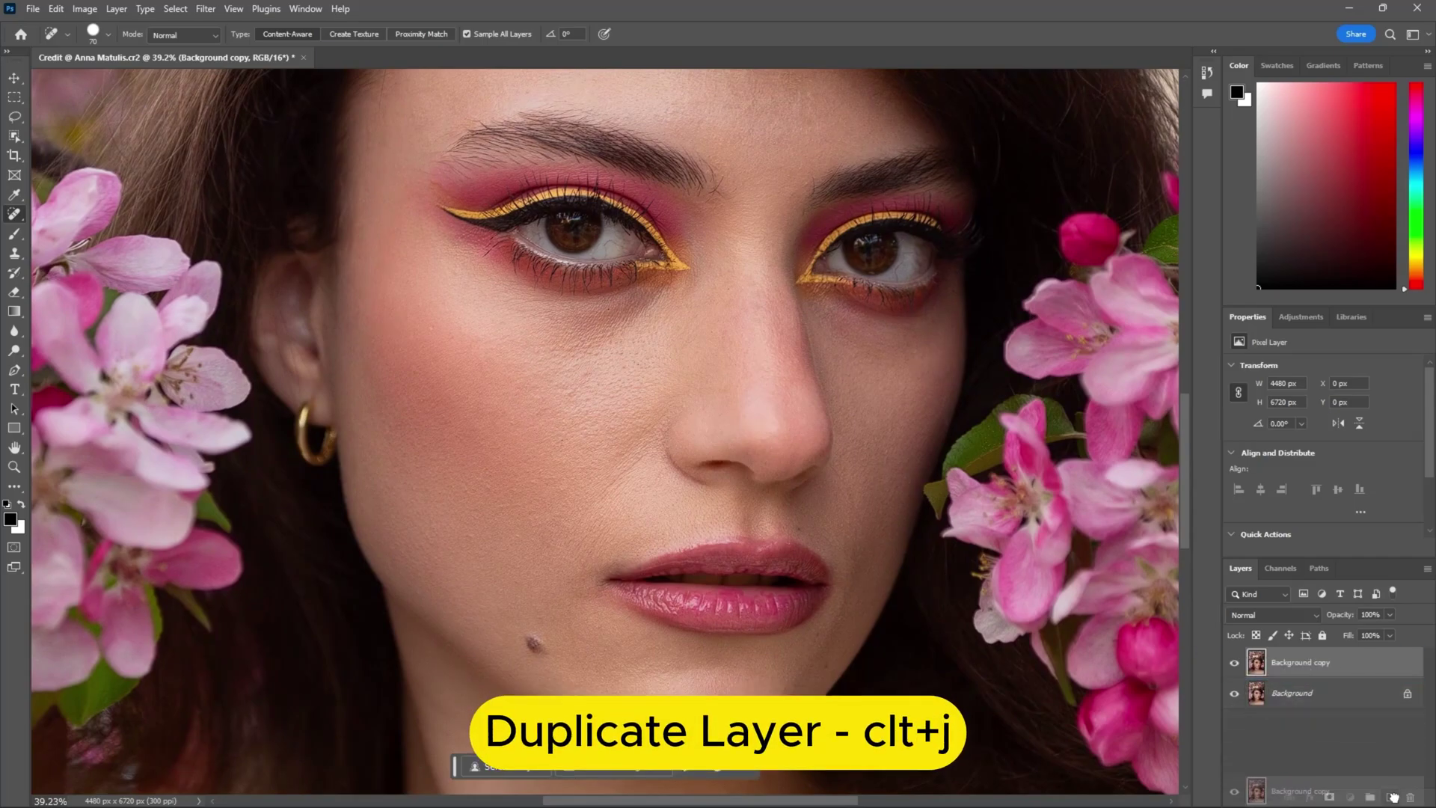
pyautogui.doubleClick(1310, 662)
pyautogui.write('colour')
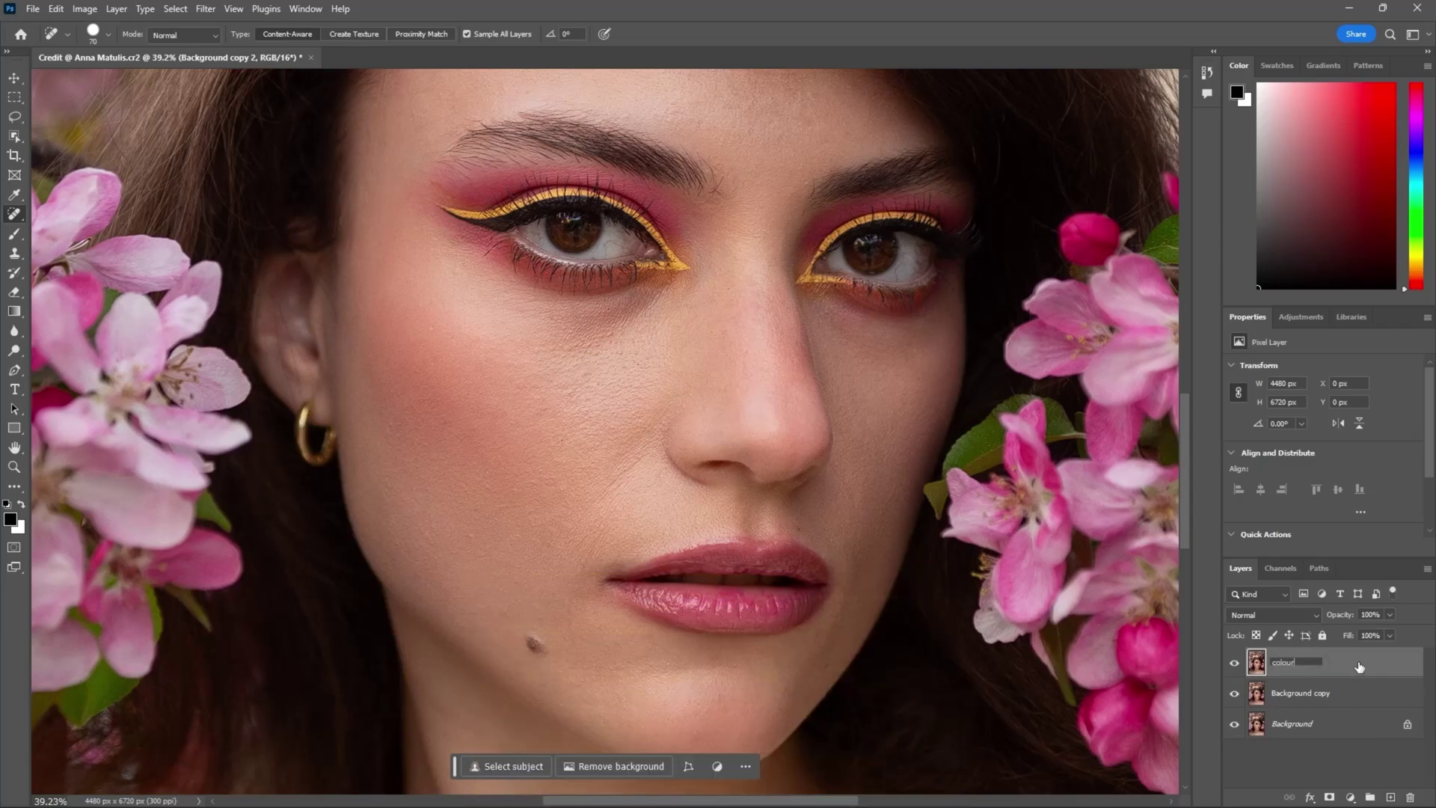
pyautogui.press('Return')
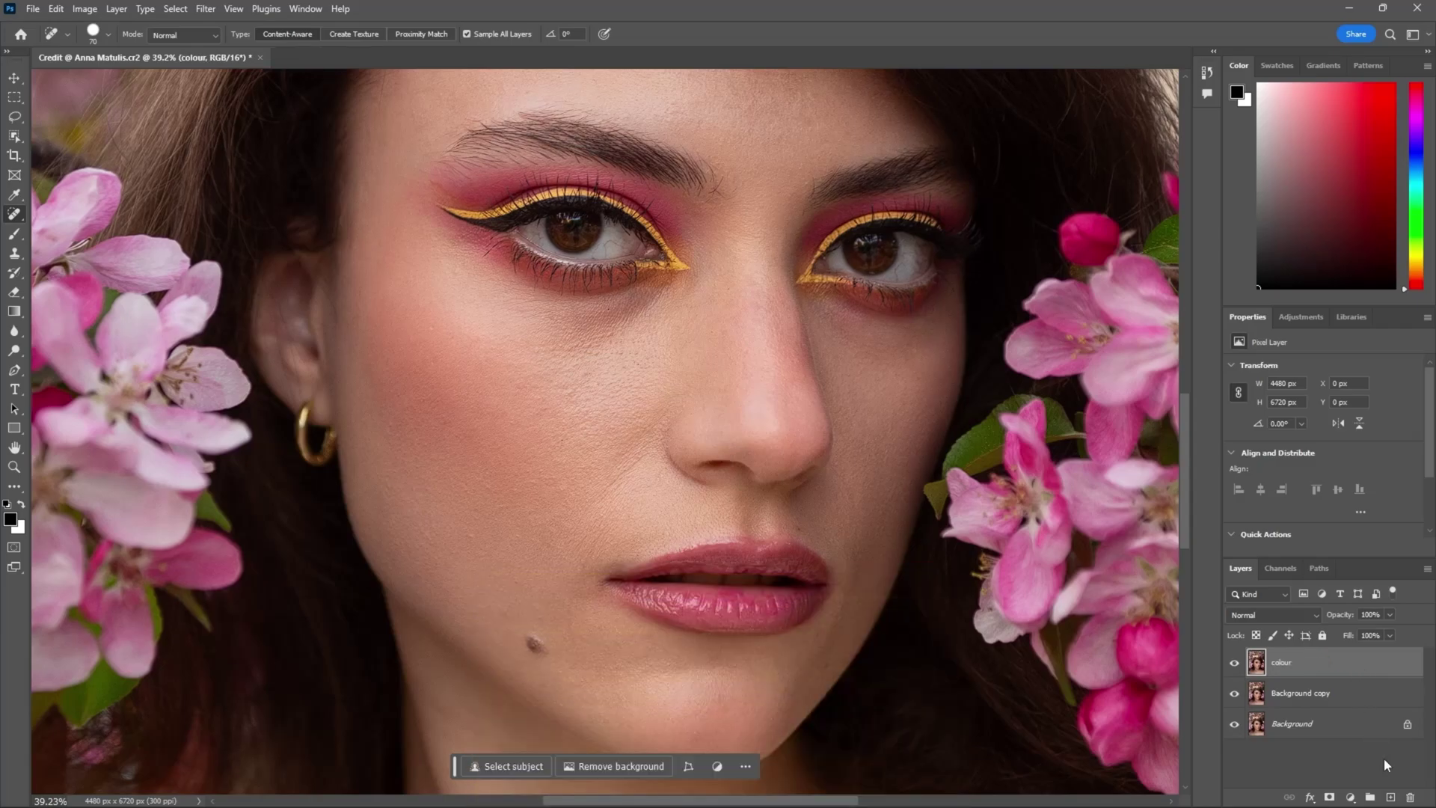
# Duplicate the colour layer and name the new copy "texture".
pyautogui.hotkey('ctrl', 'j')
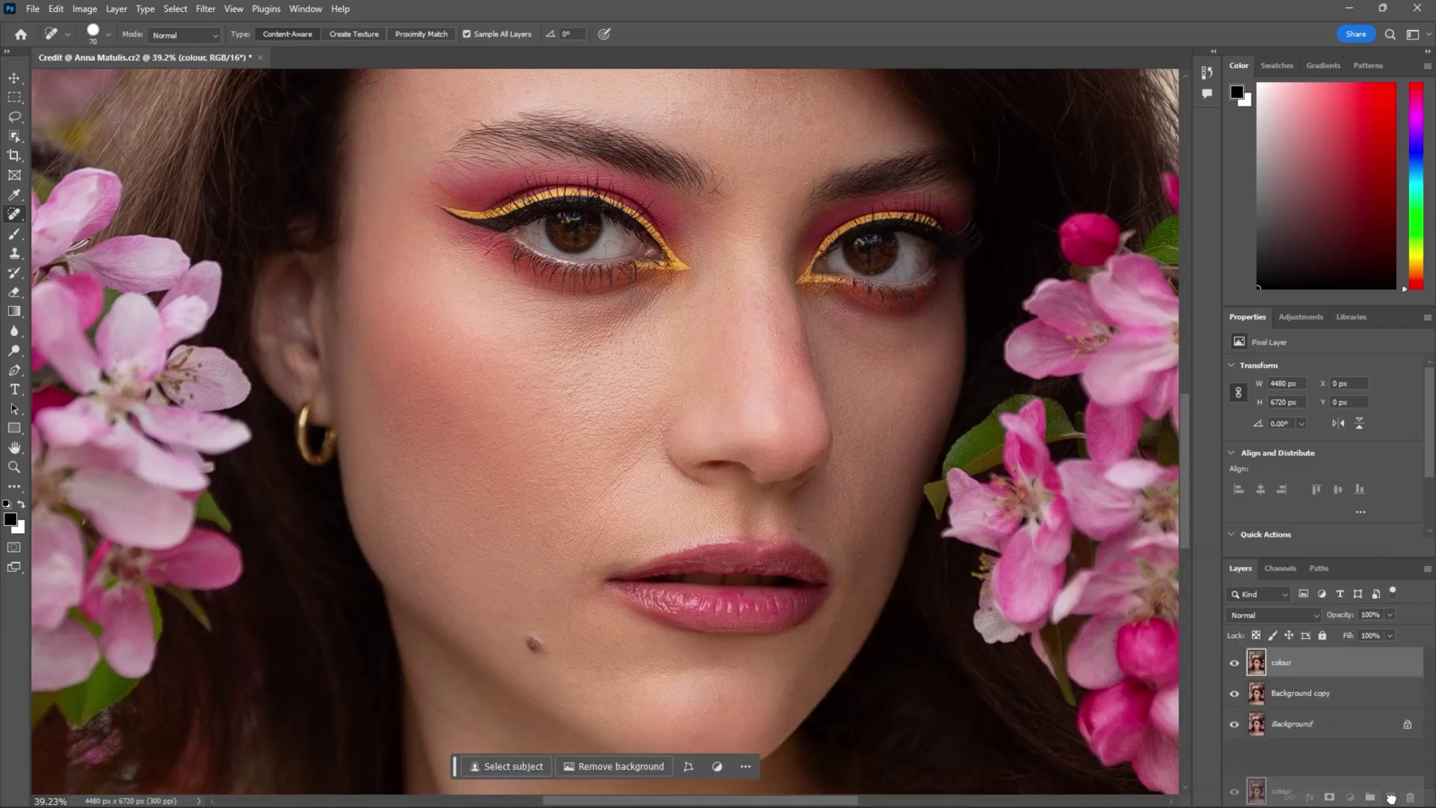
pyautogui.doubleClick(1296, 664)
pyautogui.write('tex')
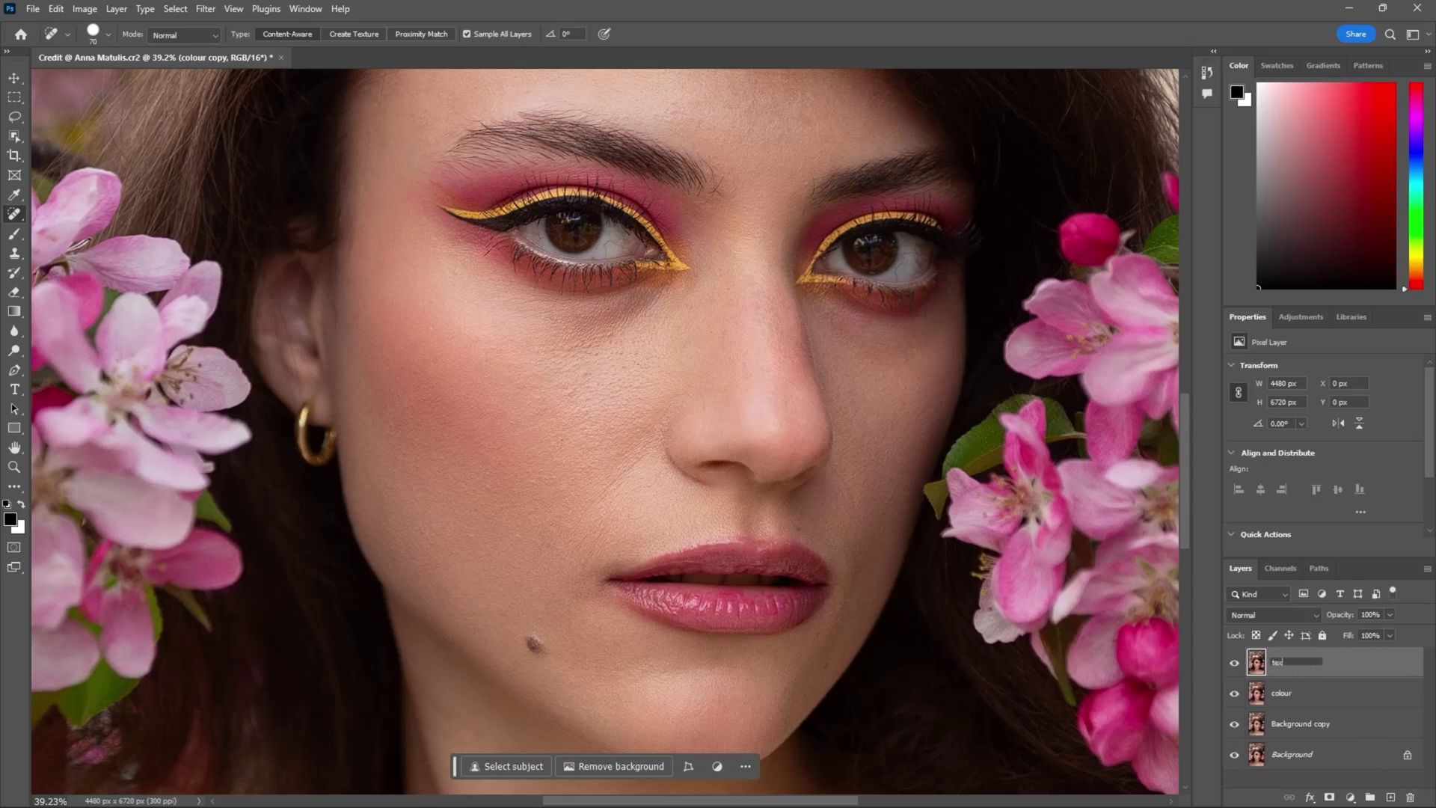
pyautogui.write('ture')
pyautogui.press('Return')
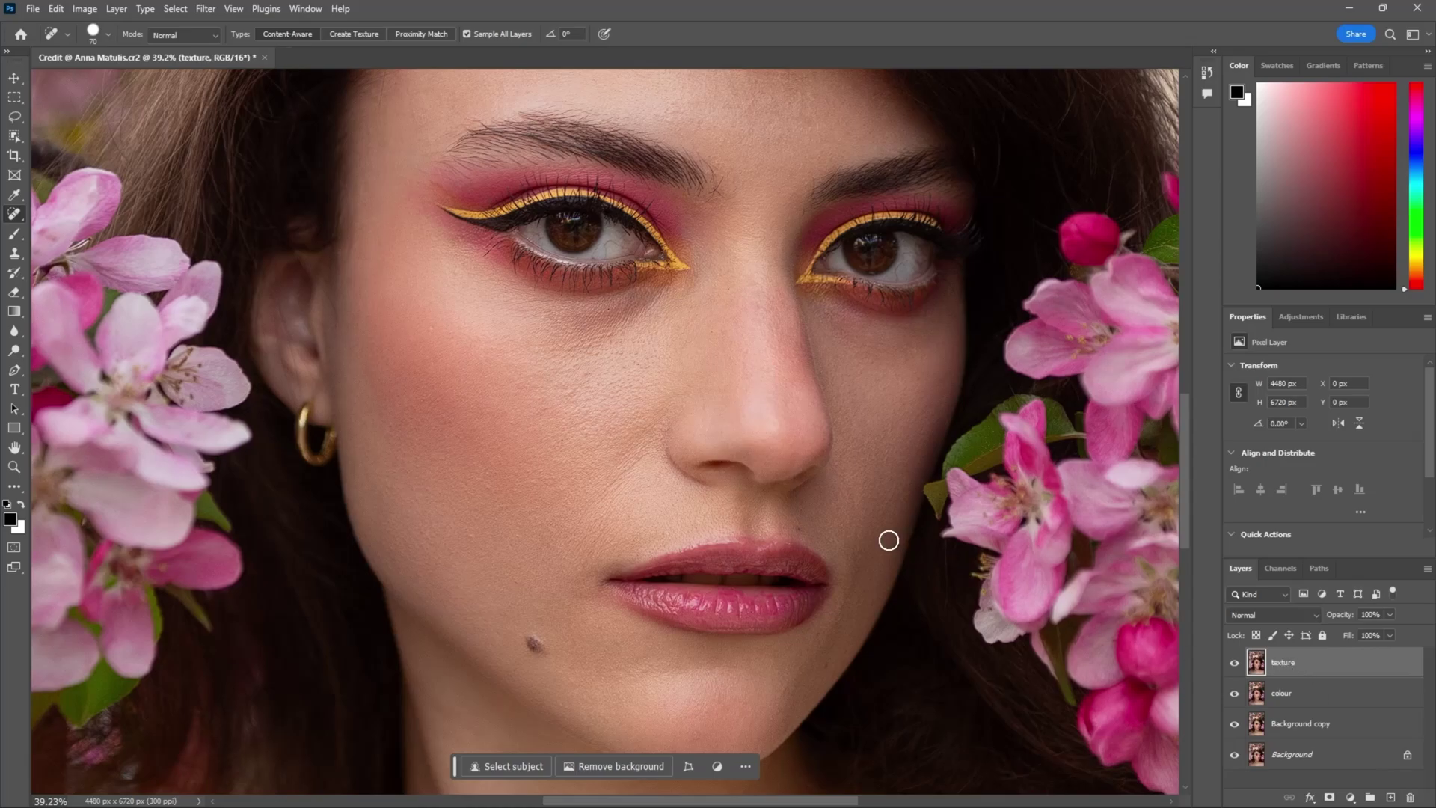
# Hide the texture layer and apply a Gaussian Blur with a 6.0-pixel radius to the colour layer.
pyautogui.hotkey('ctrl', '0')
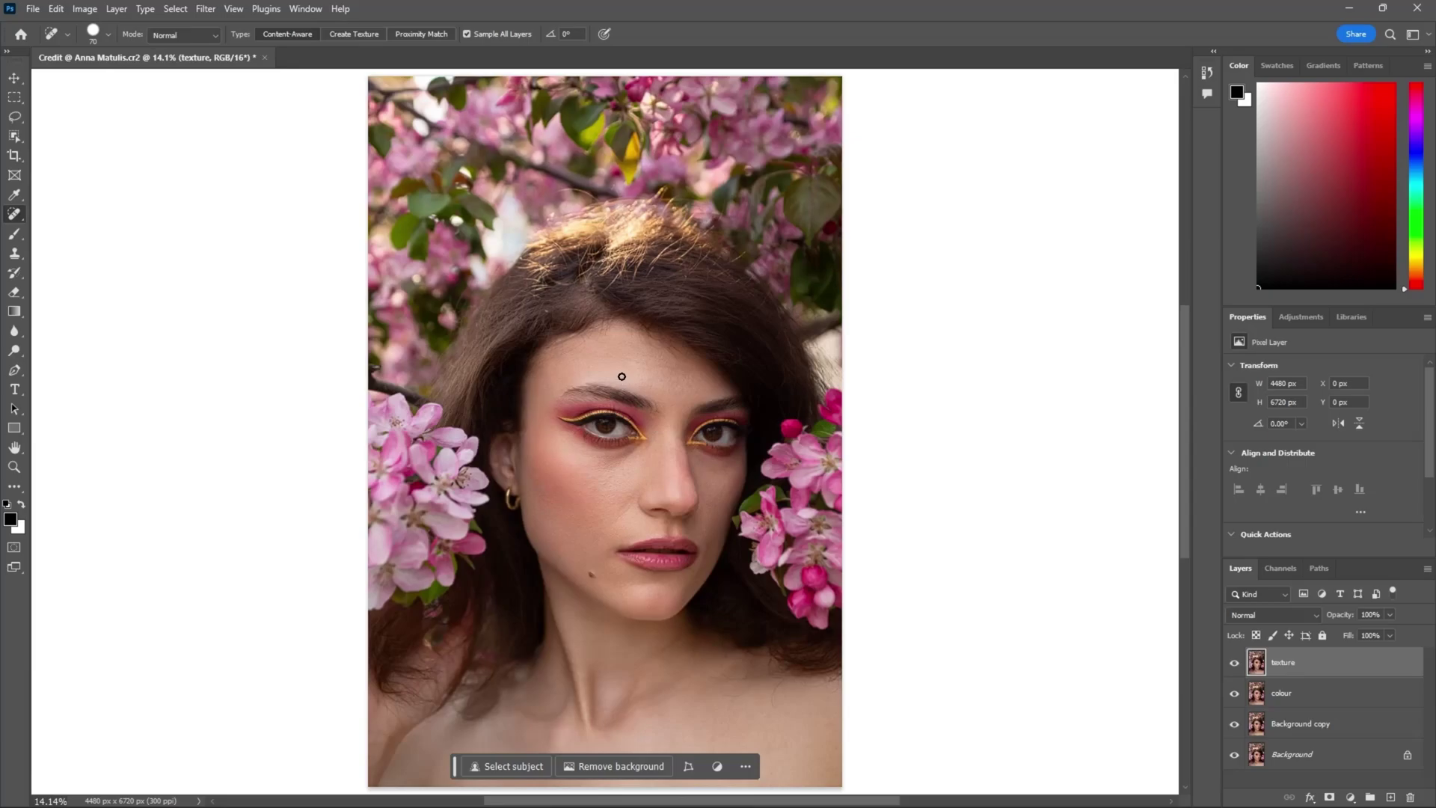
pyautogui.click(1233, 663)
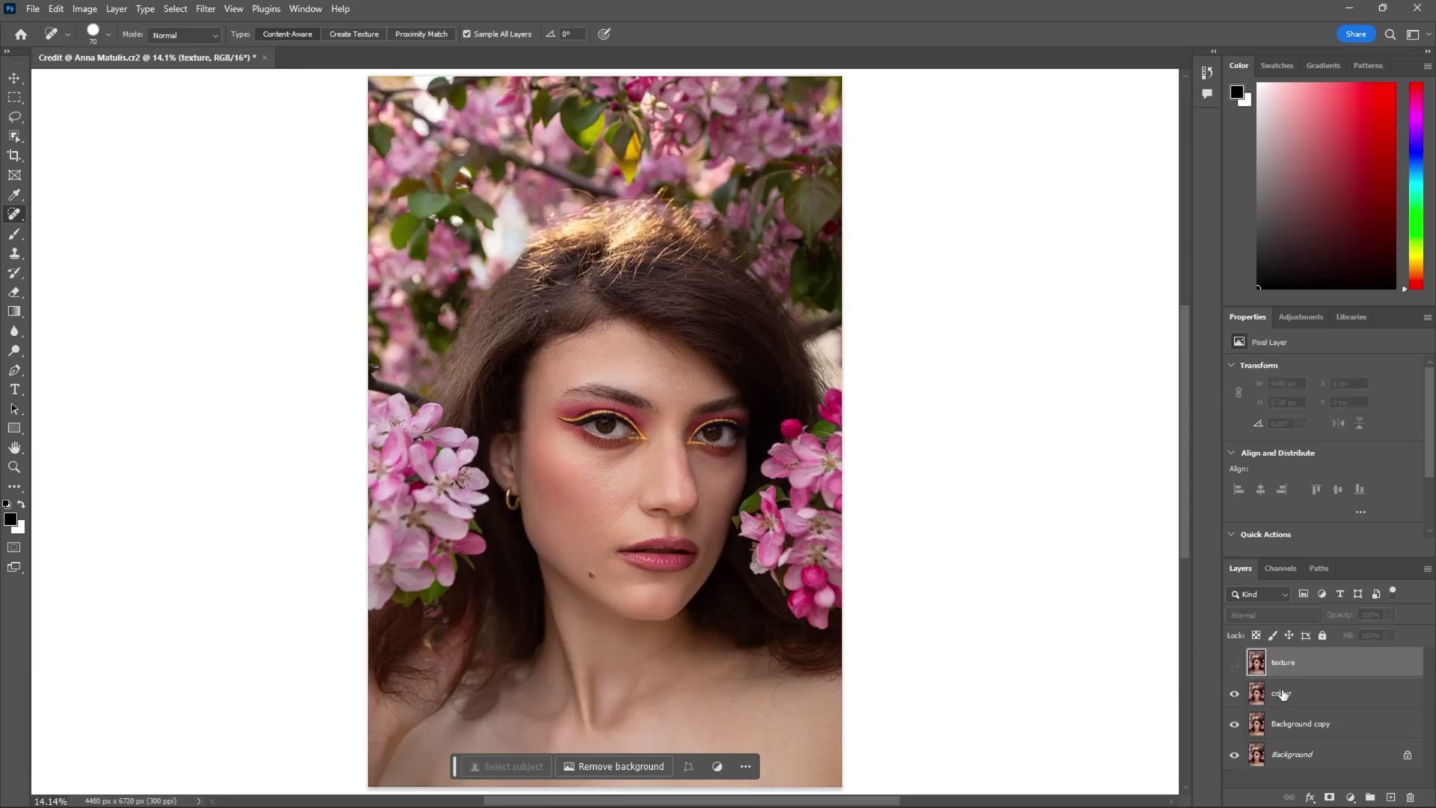
pyautogui.click(1283, 694)
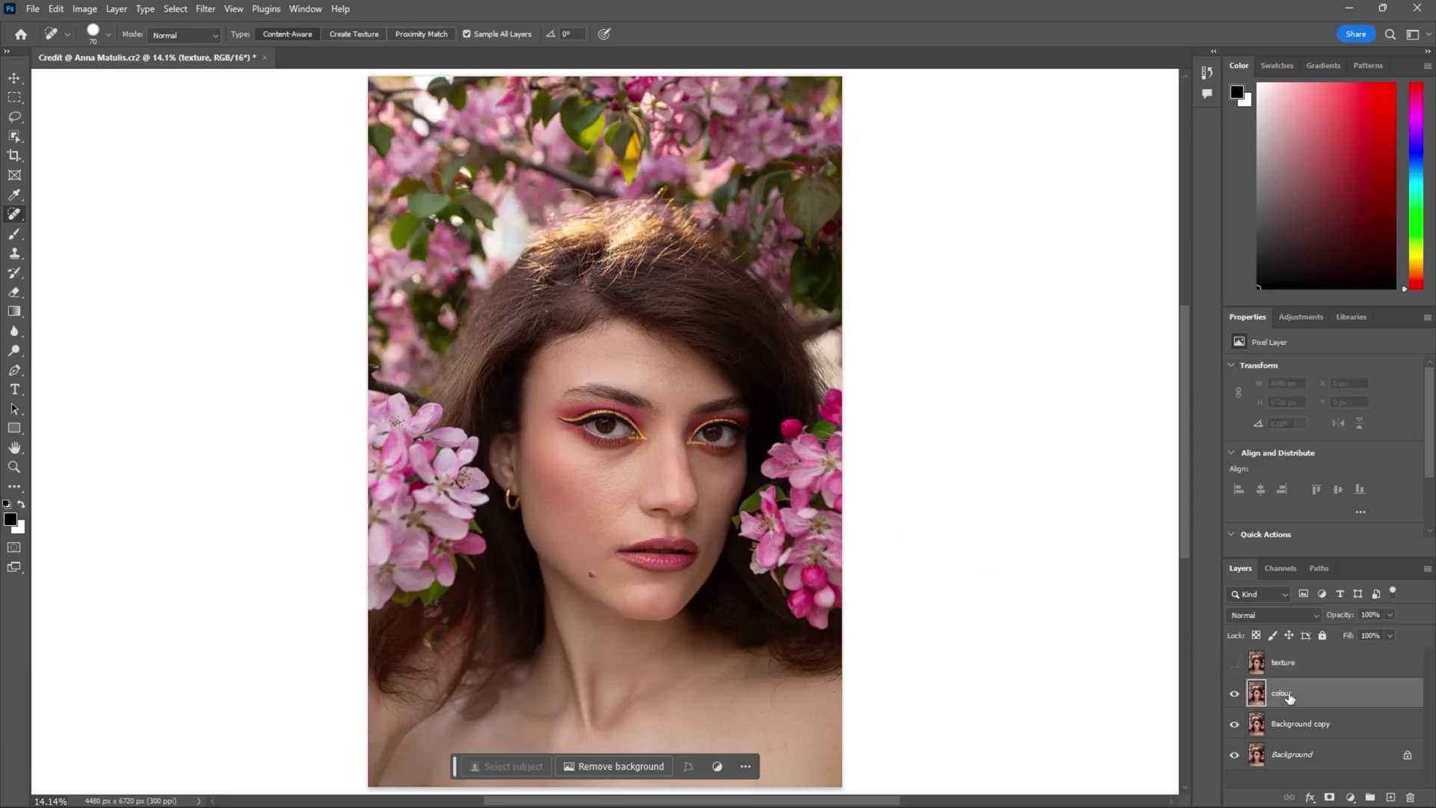
pyautogui.click(200, 9)
pyautogui.moveTo(237, 204)
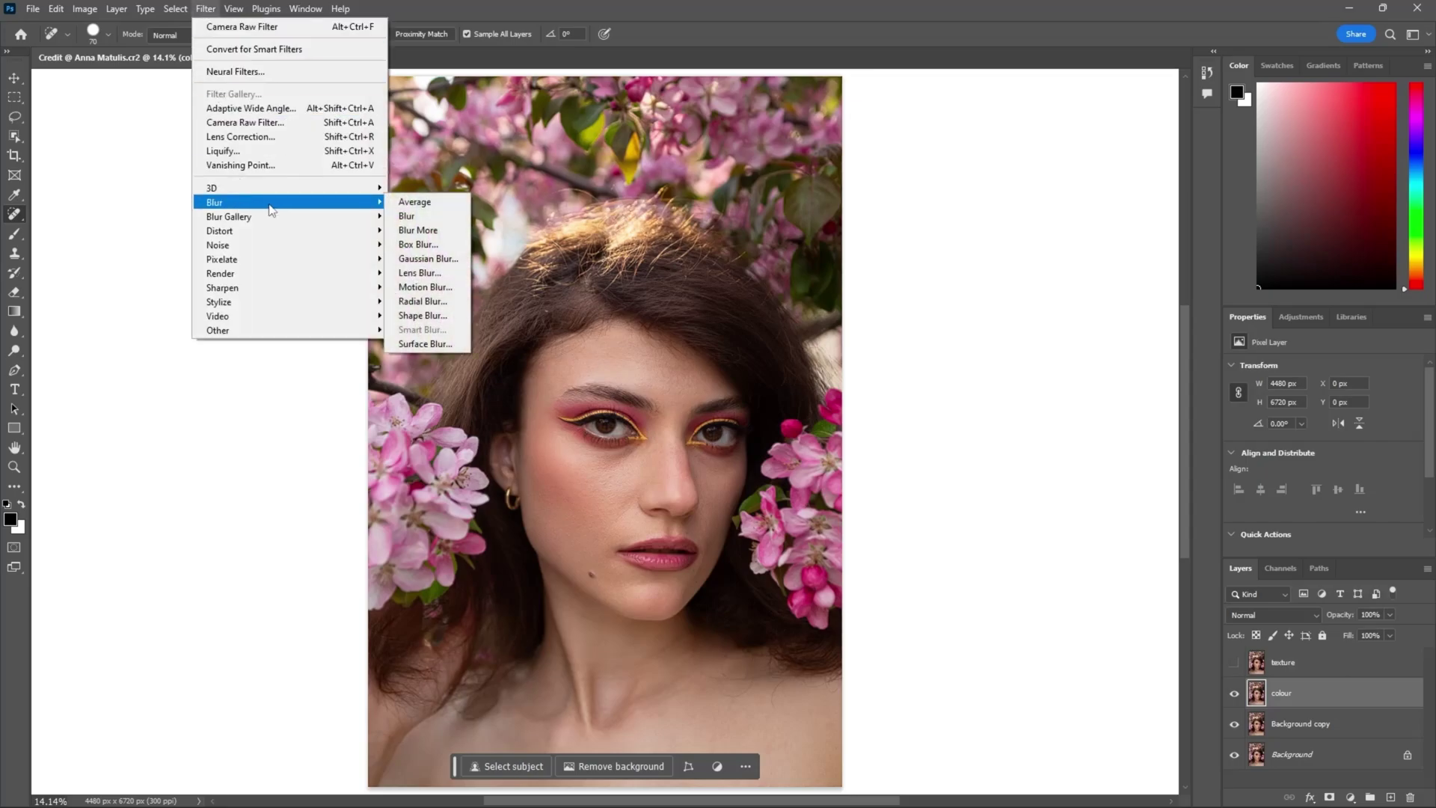
pyautogui.click(420, 258)
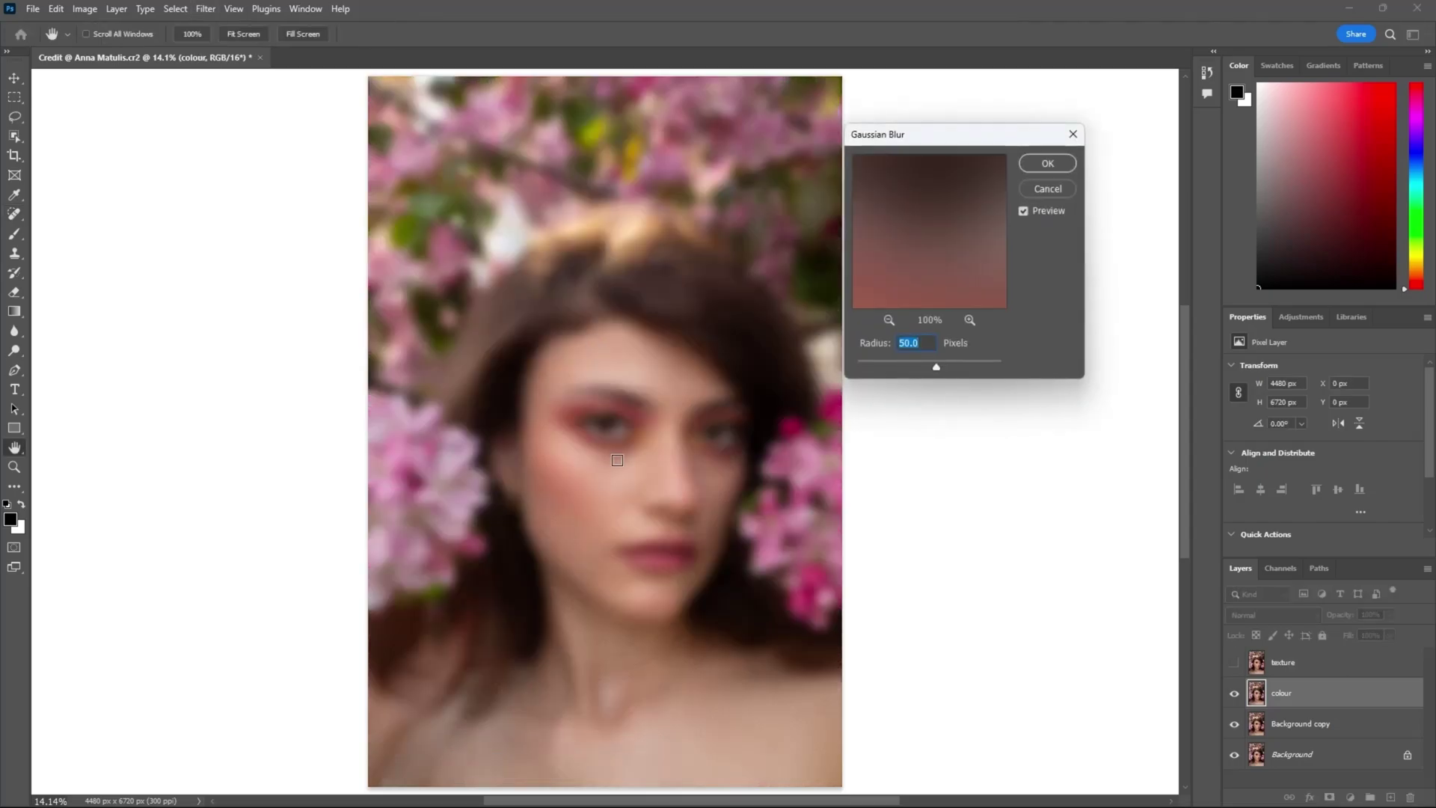
pyautogui.moveTo(935, 366); pyautogui.dragTo(900, 370)
pyautogui.click(601, 485)
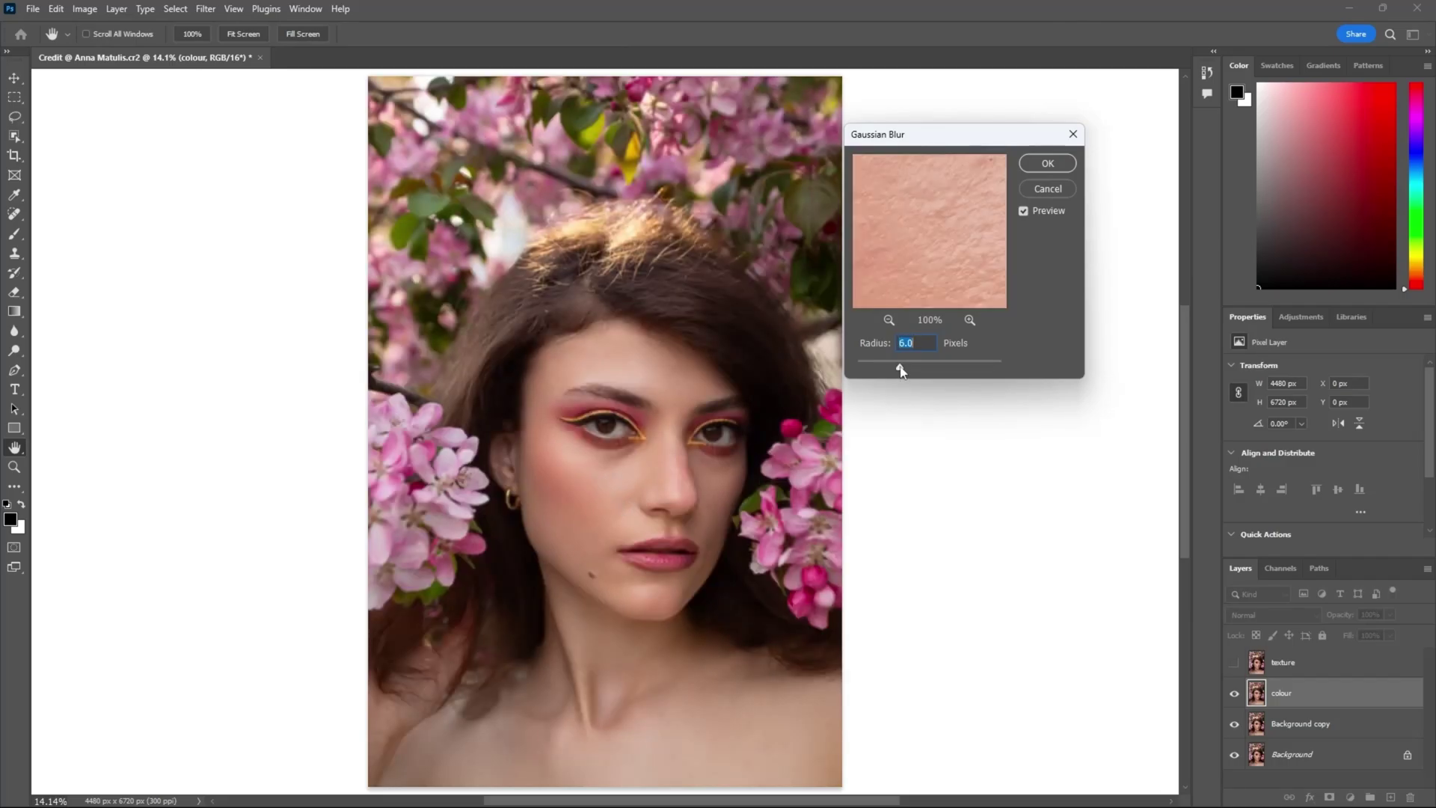
pyautogui.click(667, 387)
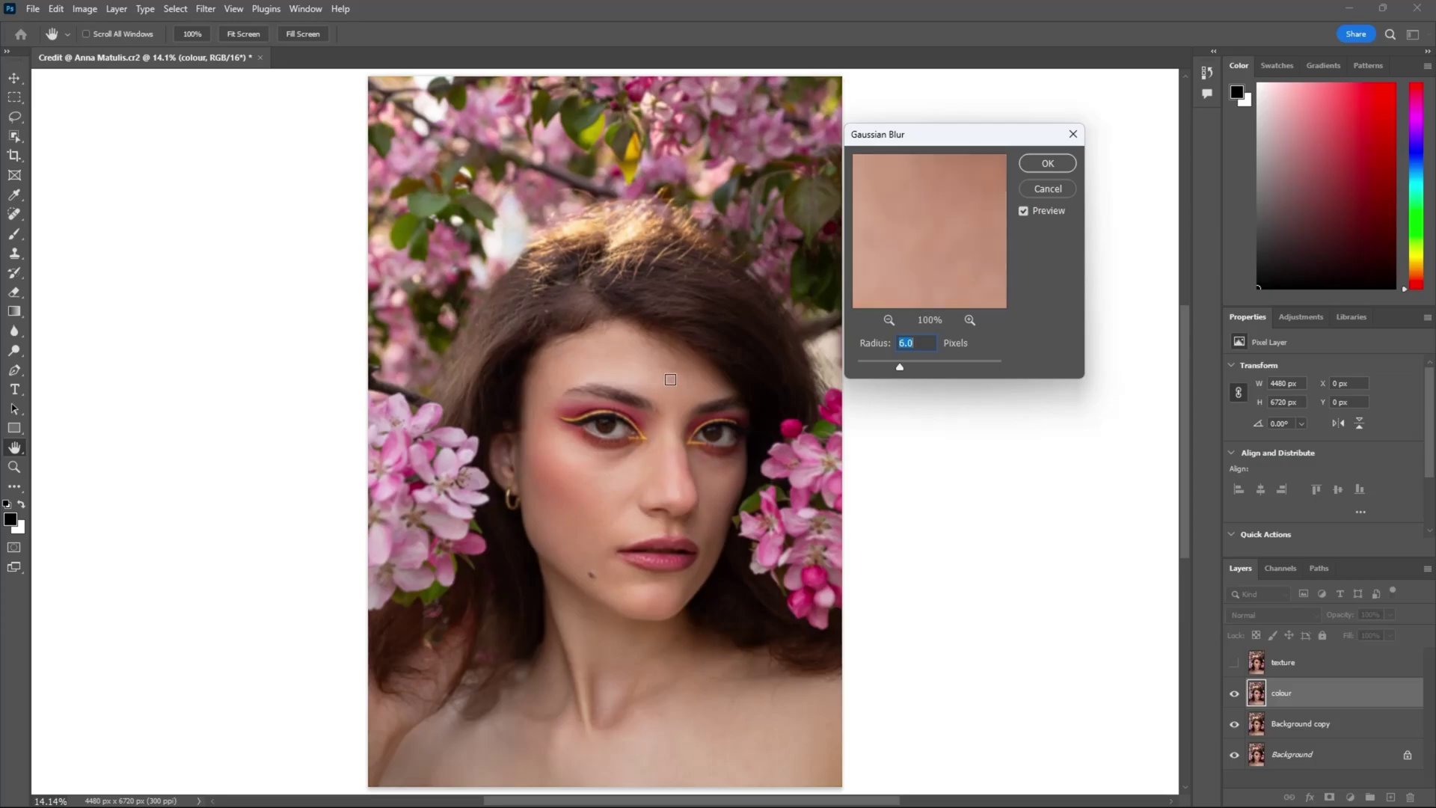
pyautogui.click(1029, 163)
pyautogui.press('j')
# Show the texture layer and run Apply Image on it with the colour layer as source, Subtract blending, scale 2 and offset 128.
pyautogui.click(1253, 664)
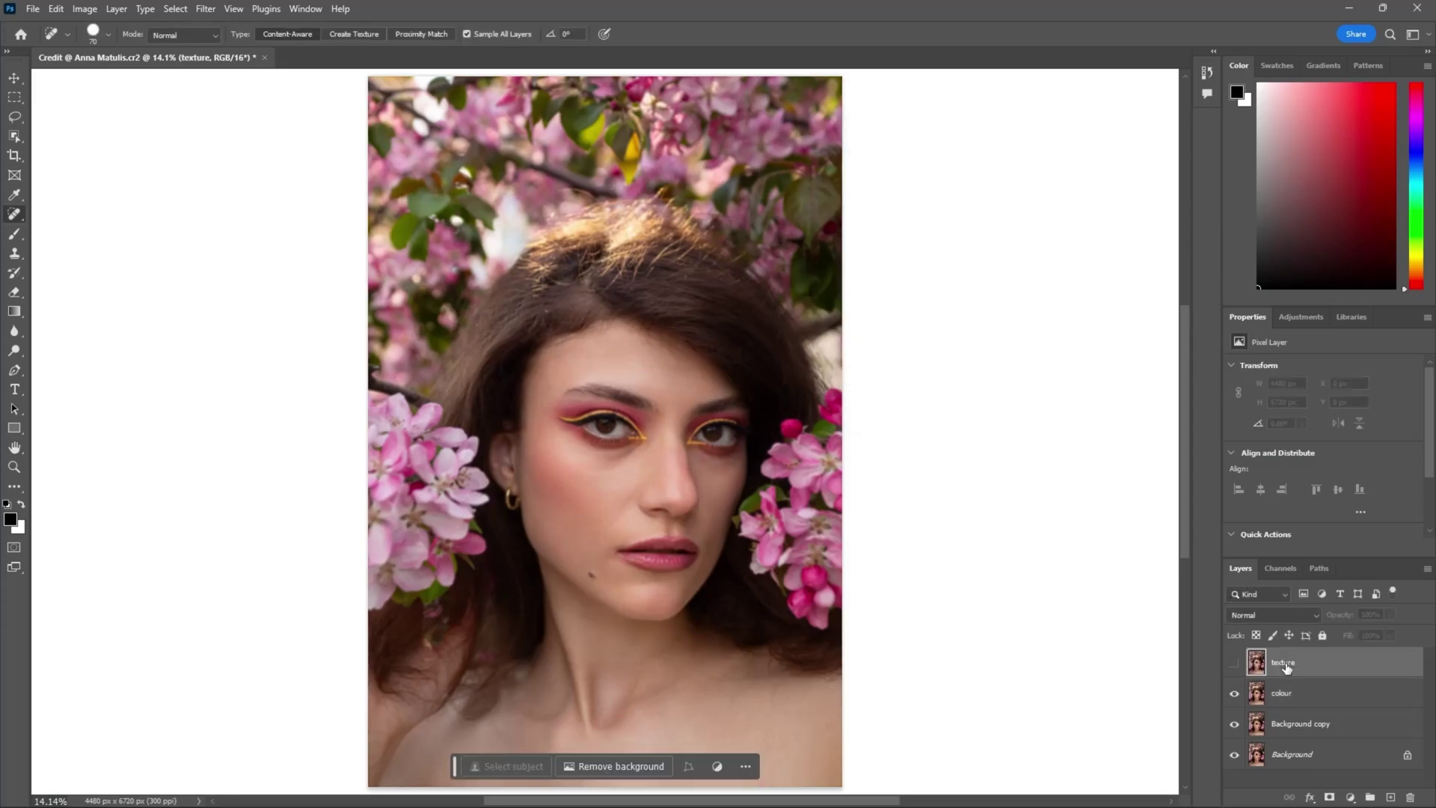
pyautogui.click(1234, 663)
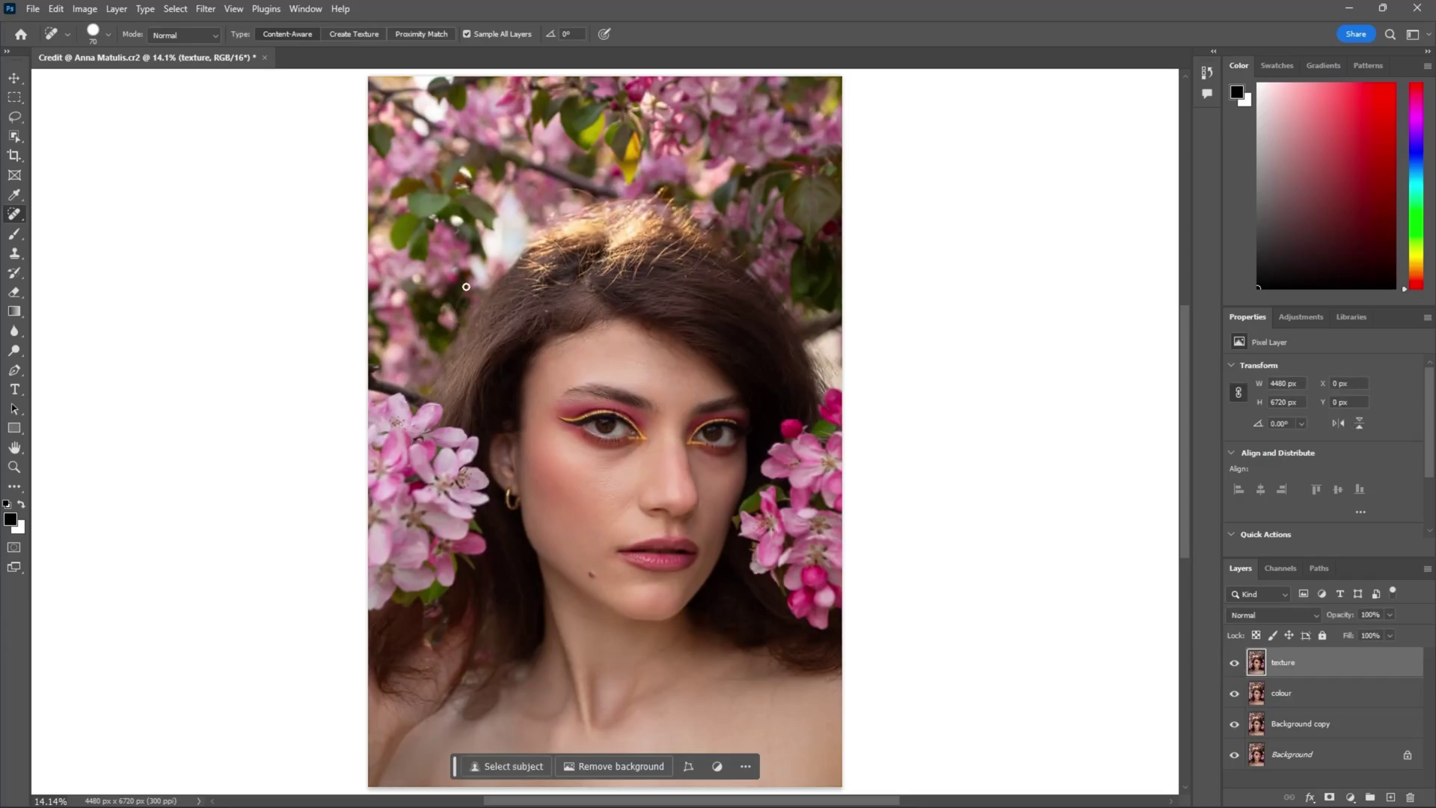
pyautogui.click(84, 9)
pyautogui.click(113, 229)
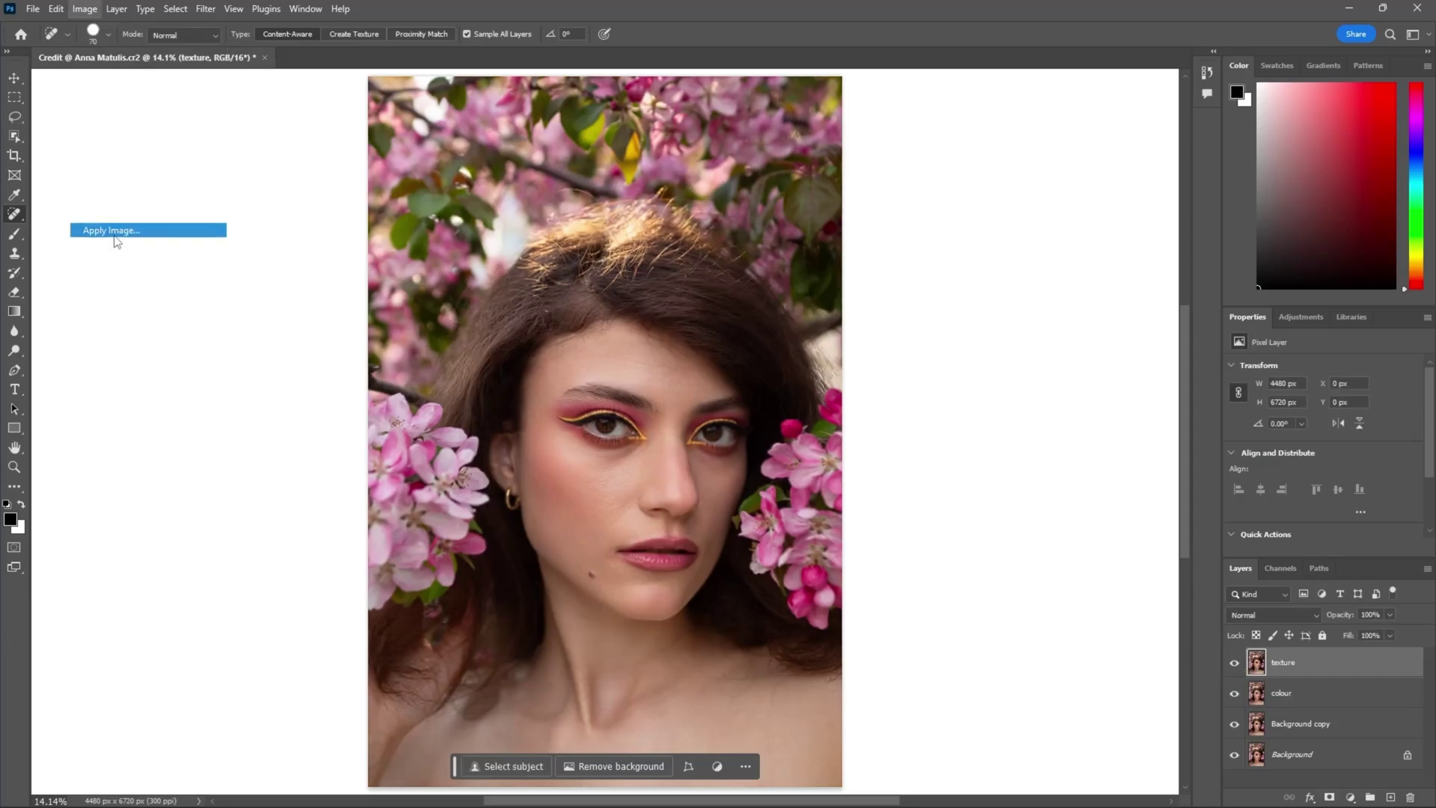
pyautogui.click(648, 235)
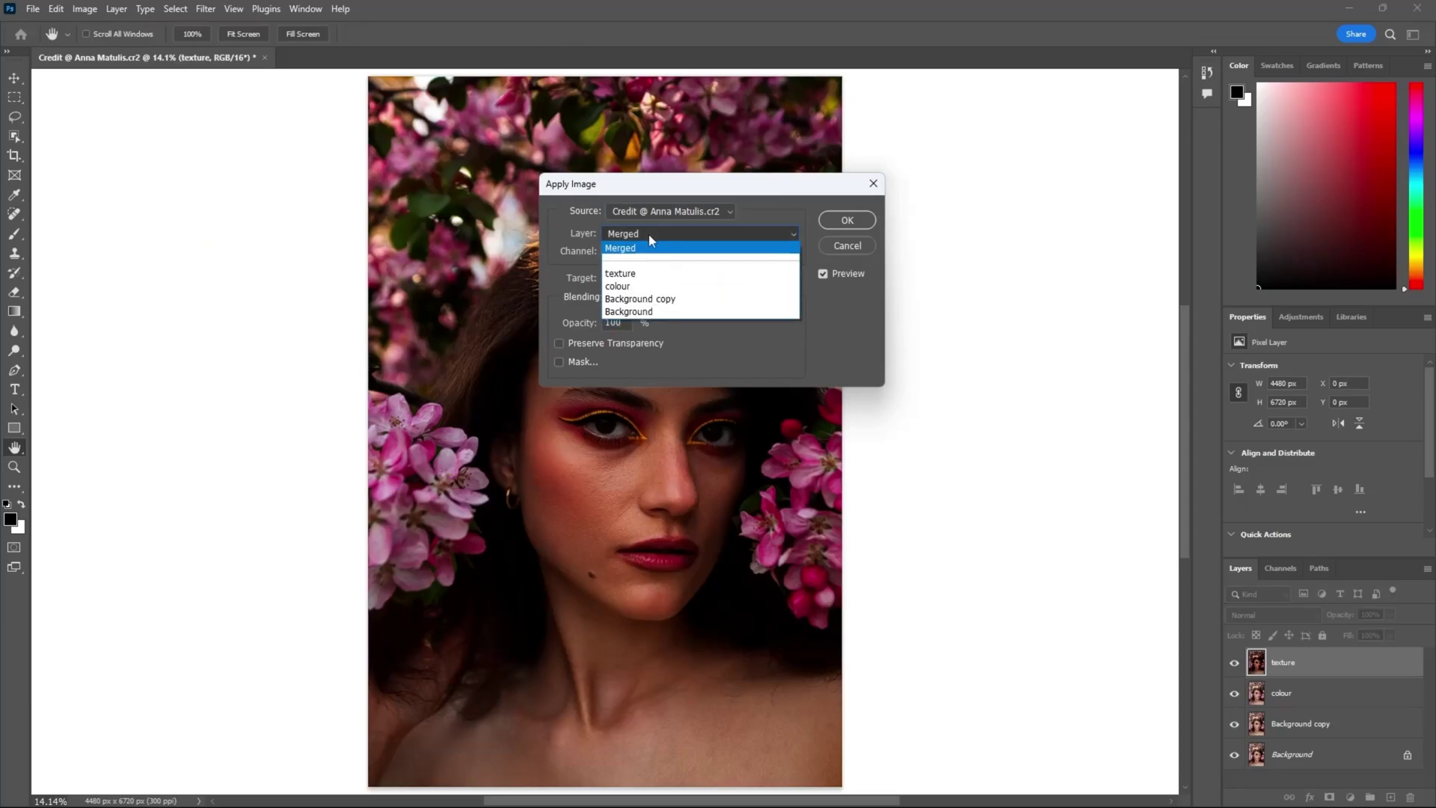
pyautogui.click(635, 287)
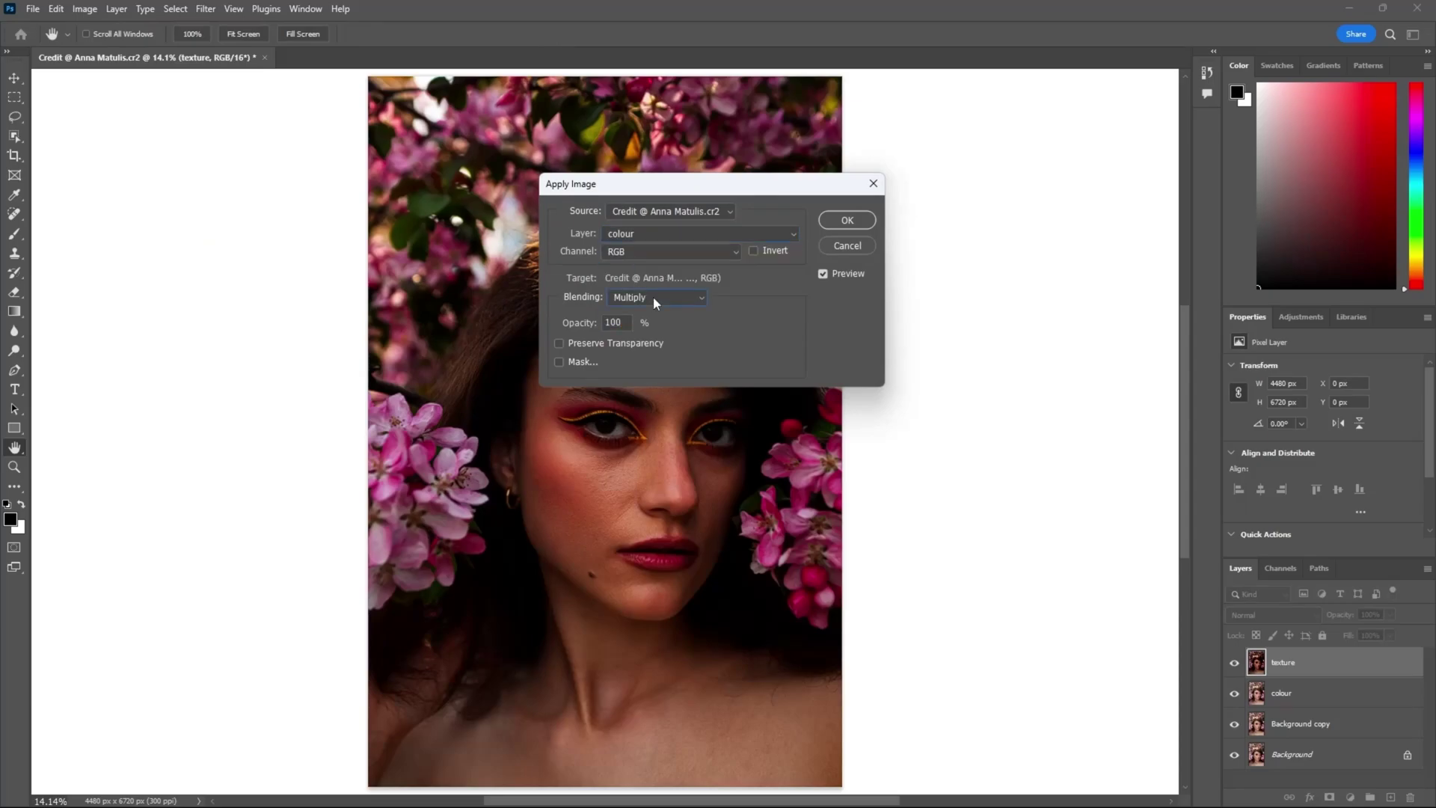
pyautogui.click(653, 296)
pyautogui.click(645, 604)
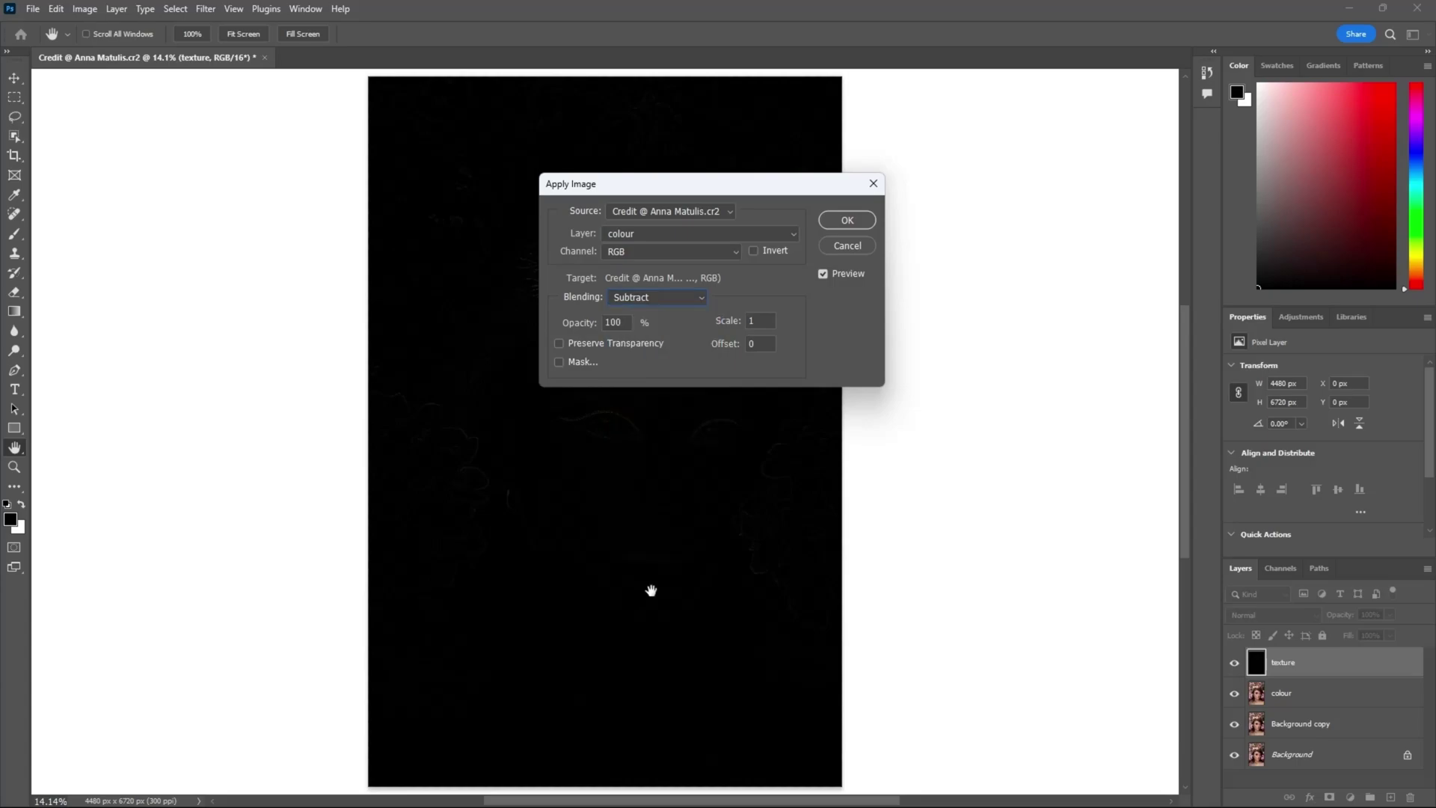
pyautogui.write('2')
pyautogui.moveTo(731, 345); pyautogui.dragTo(828, 313)
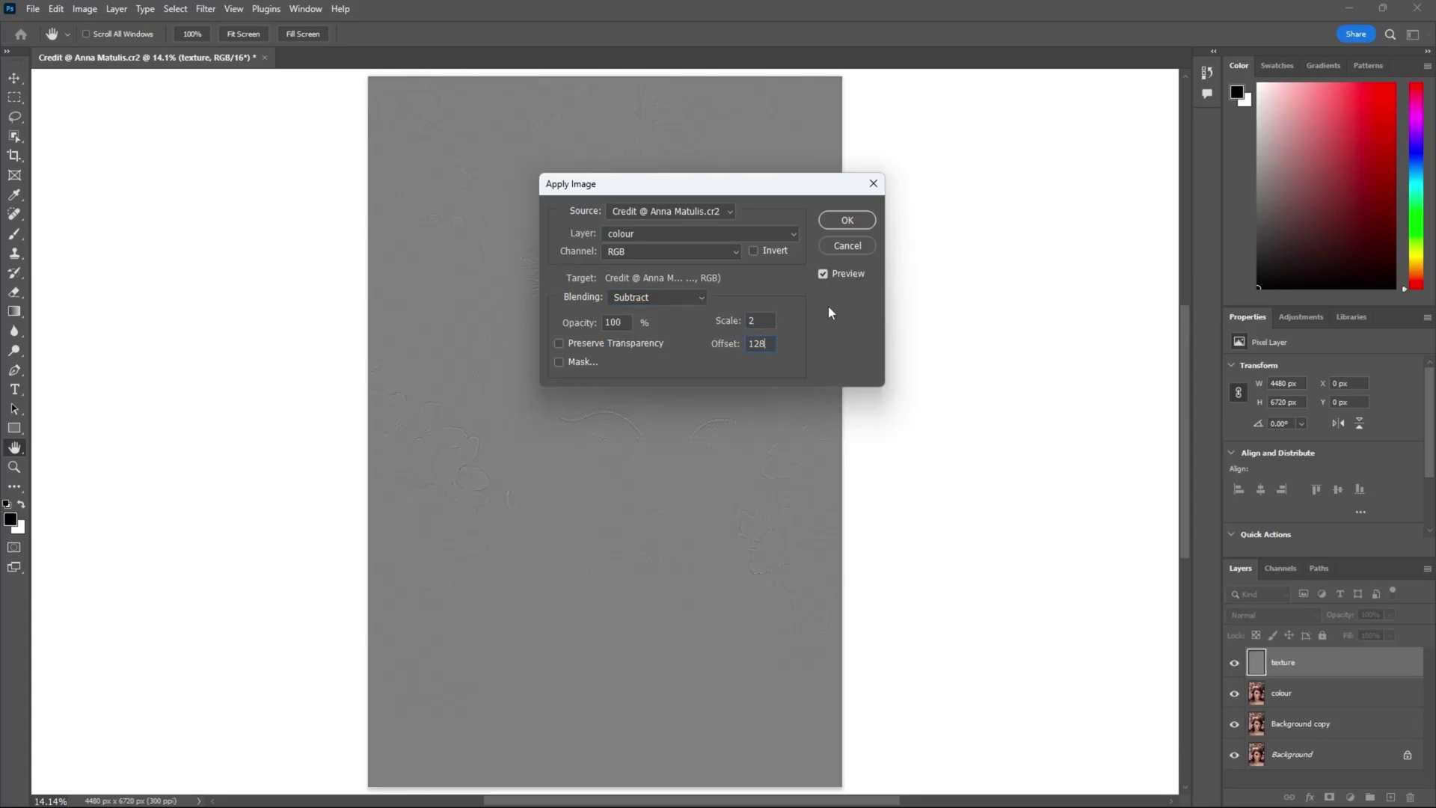
pyautogui.click(847, 220)
pyautogui.press('j')
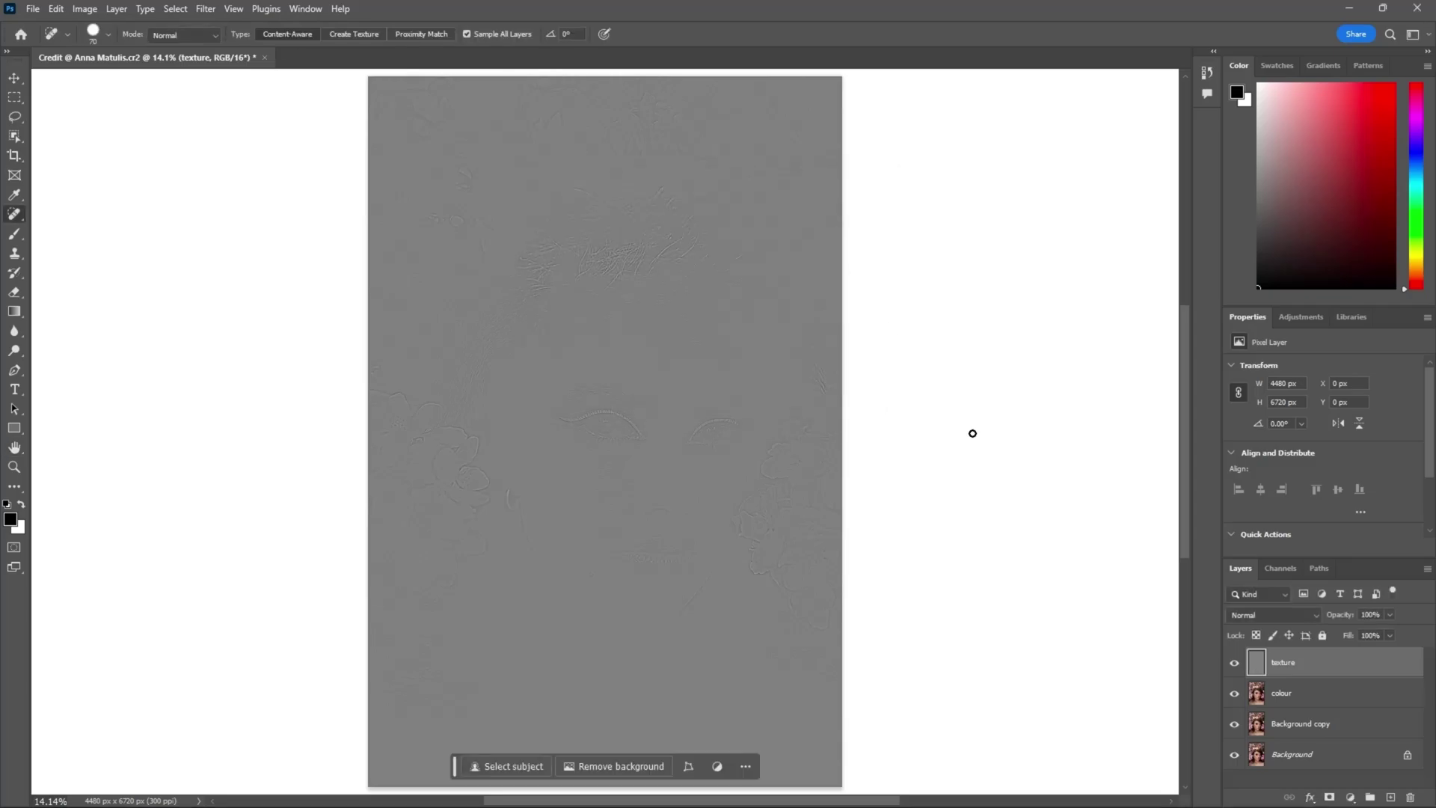
# Set the texture layer's blend mode to Linear Light and hide the layer.
pyautogui.click(1253, 616)
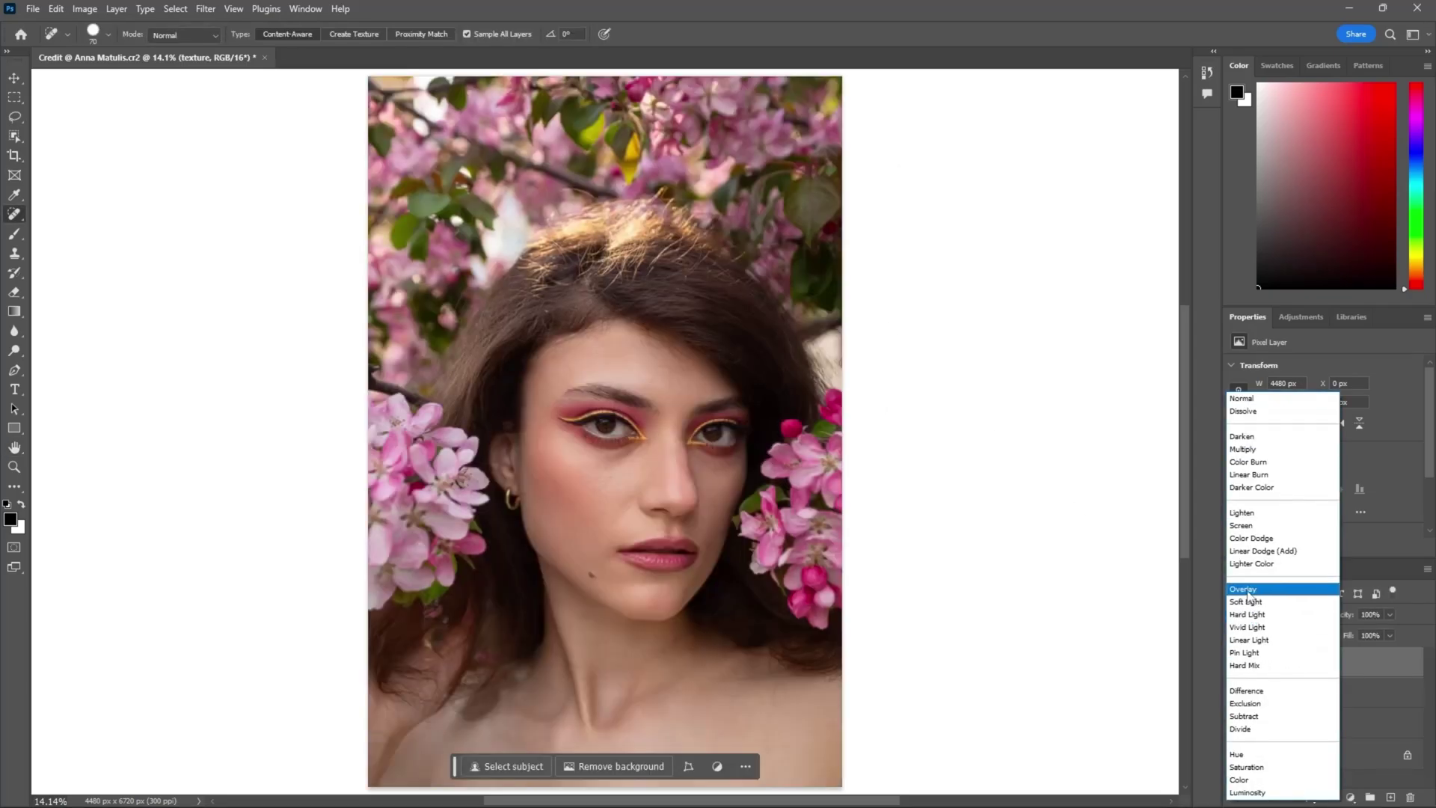
pyautogui.click(1250, 642)
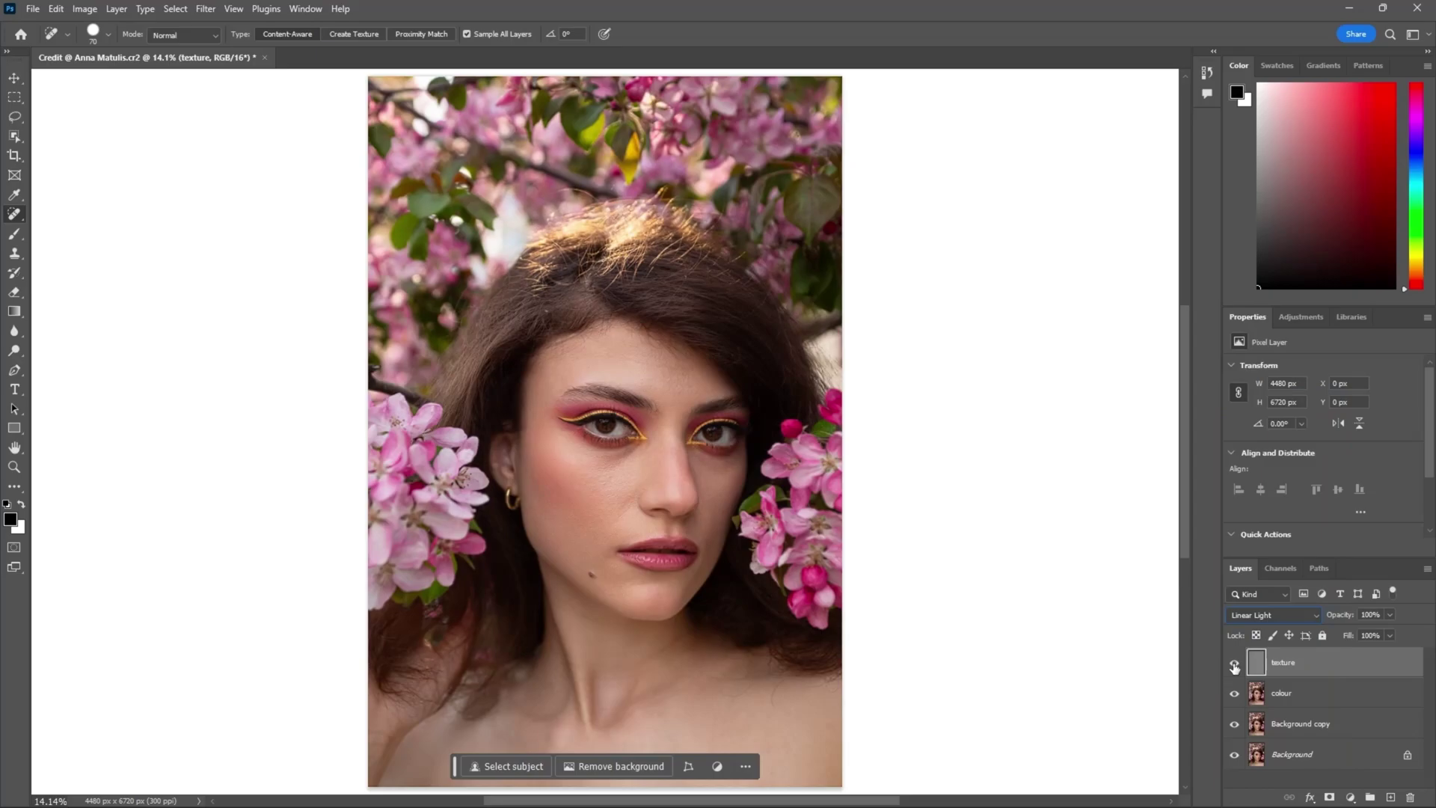
pyautogui.click(1234, 664)
# Select the colour layer and set up the Mixer Brush with Wet 18%, Load 75%, Mix 100% and Flow 54%.
pyautogui.click(1283, 695)
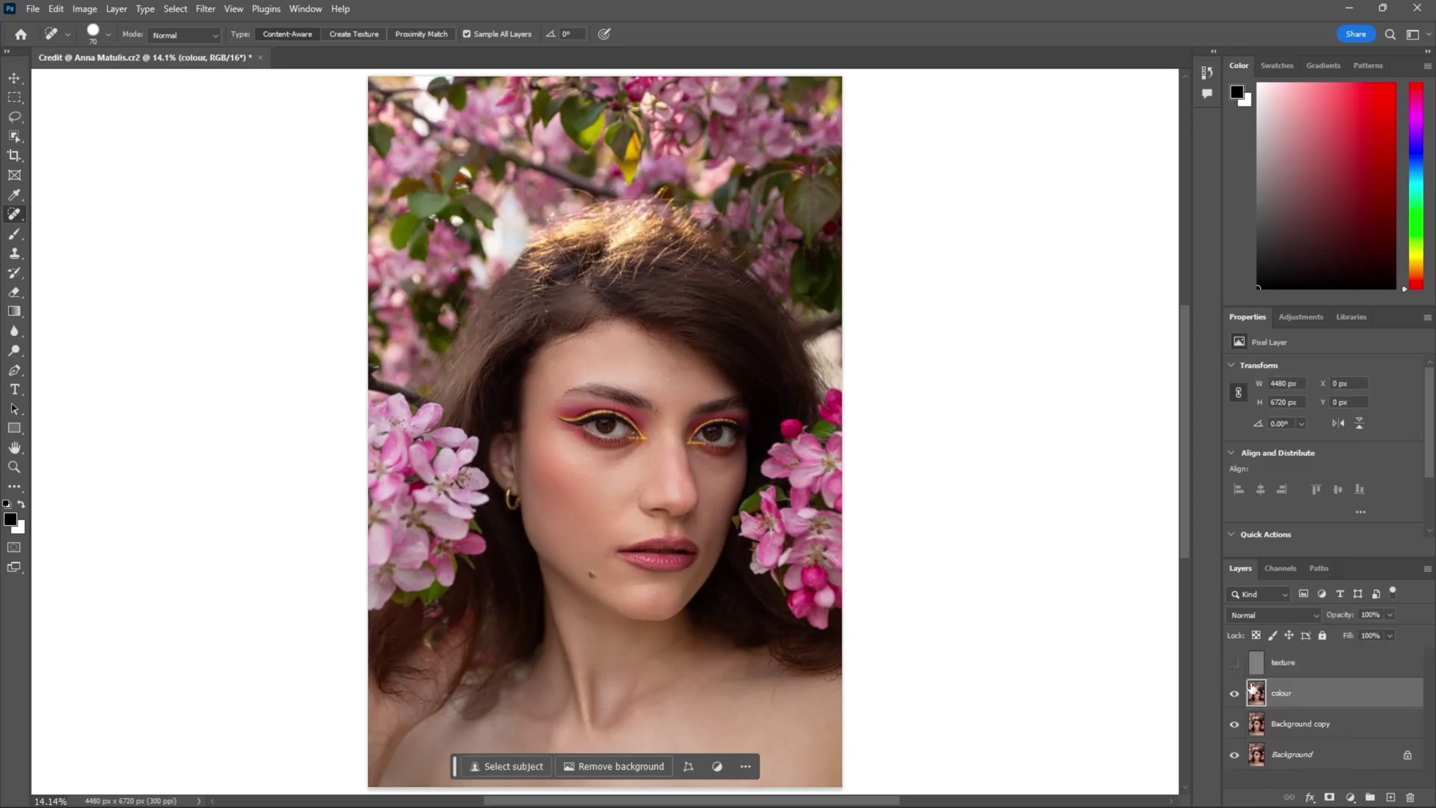
pyautogui.rightClick(15, 234)
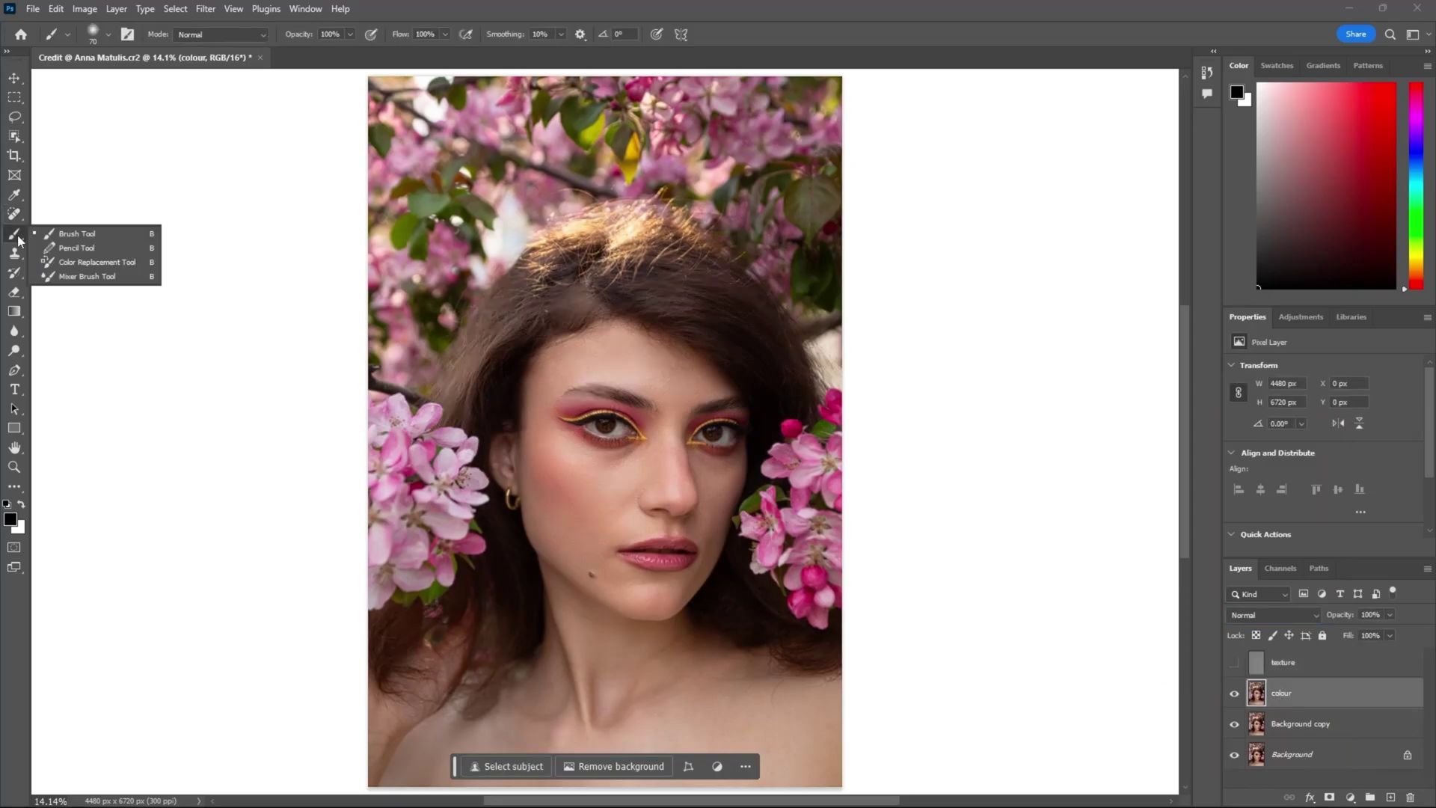
pyautogui.click(75, 277)
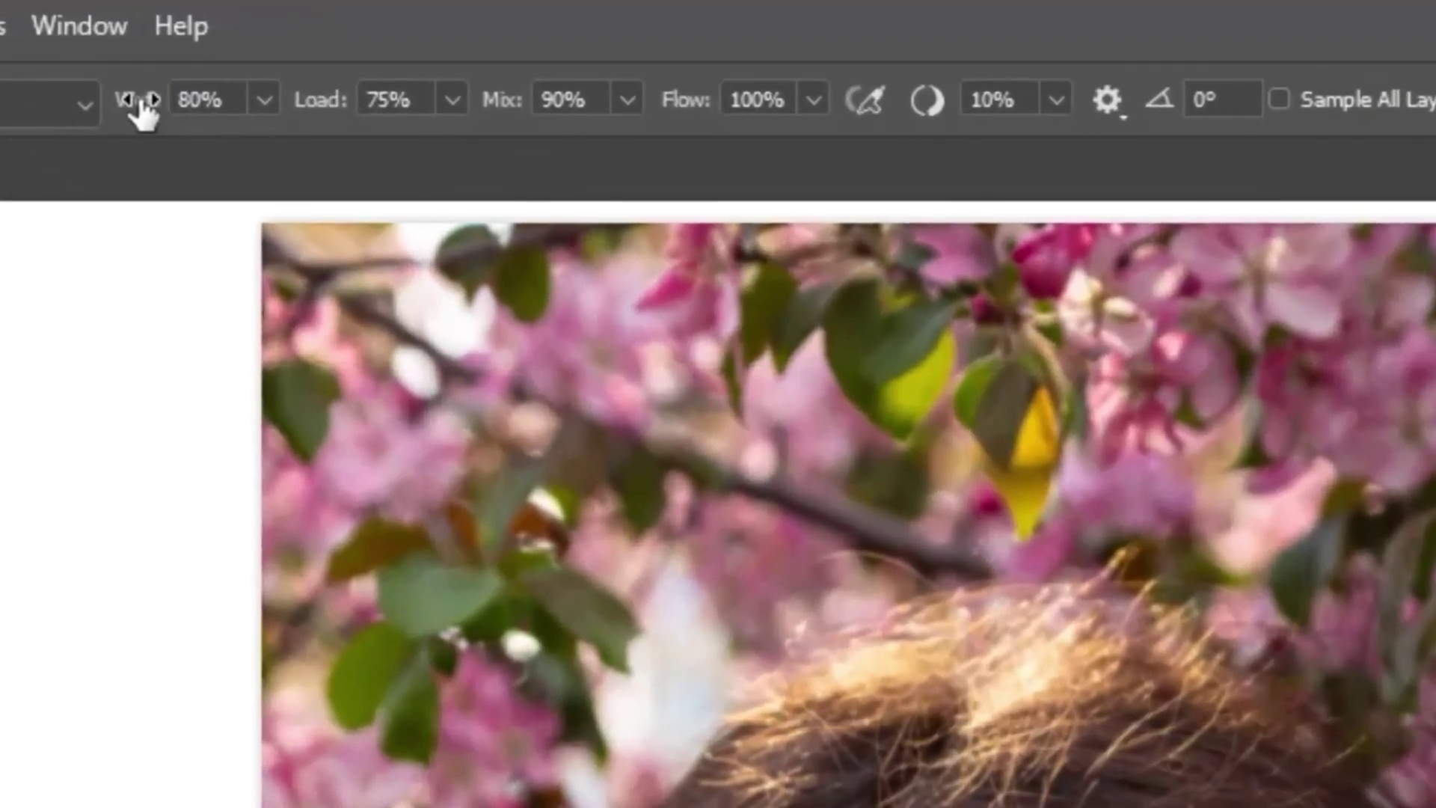
pyautogui.moveTo(324, 38); pyautogui.dragTo(308, 36)
pyautogui.moveTo(85, 104); pyautogui.dragTo(13, 103)
pyautogui.moveTo(479, 103); pyautogui.dragTo(544, 112)
pyautogui.moveTo(705, 103); pyautogui.dragTo(607, 103)
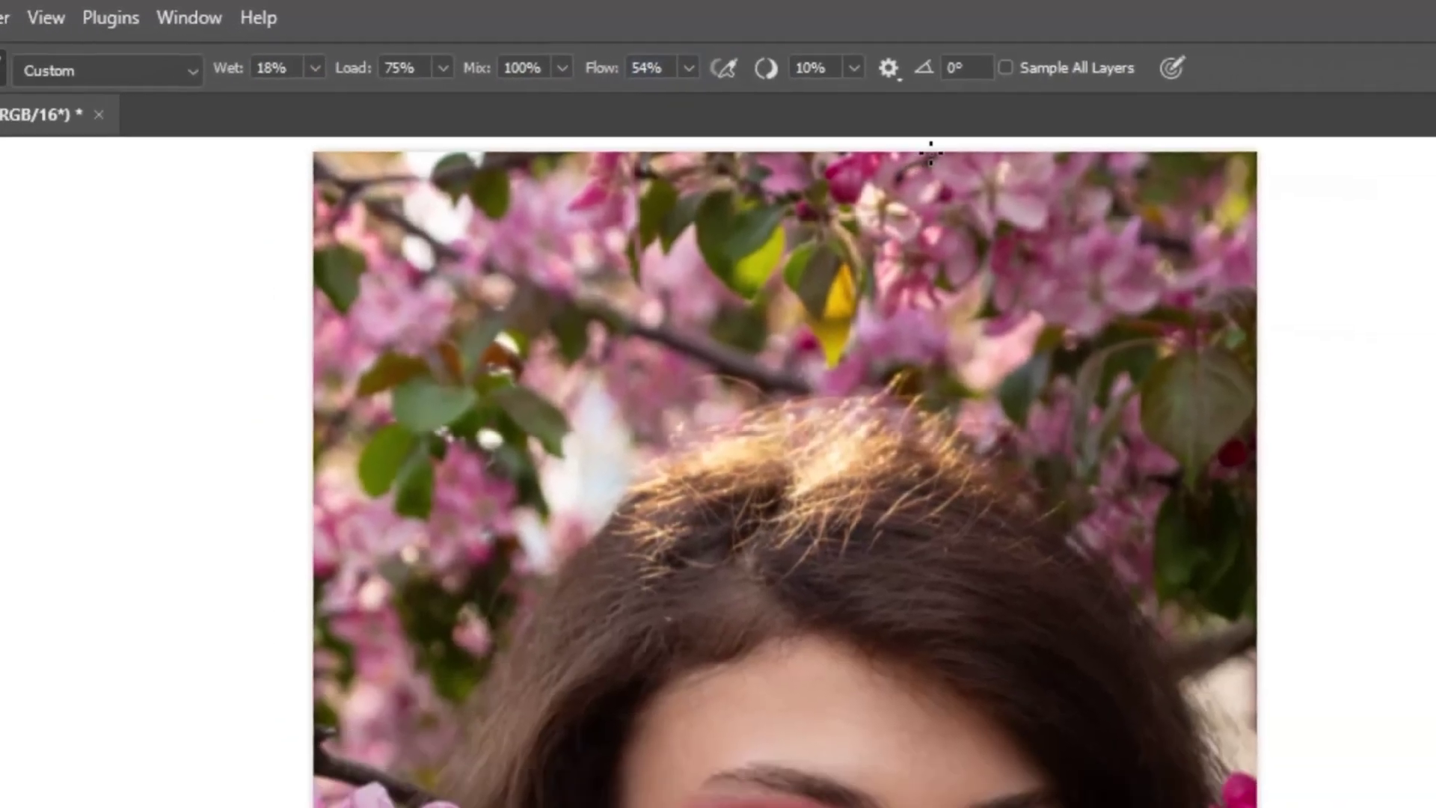
# Turn off loading the Mixer Brush after each stroke and enlarge the brush to 500 px for the cheek.
pyautogui.scroll(5, 628, 468)
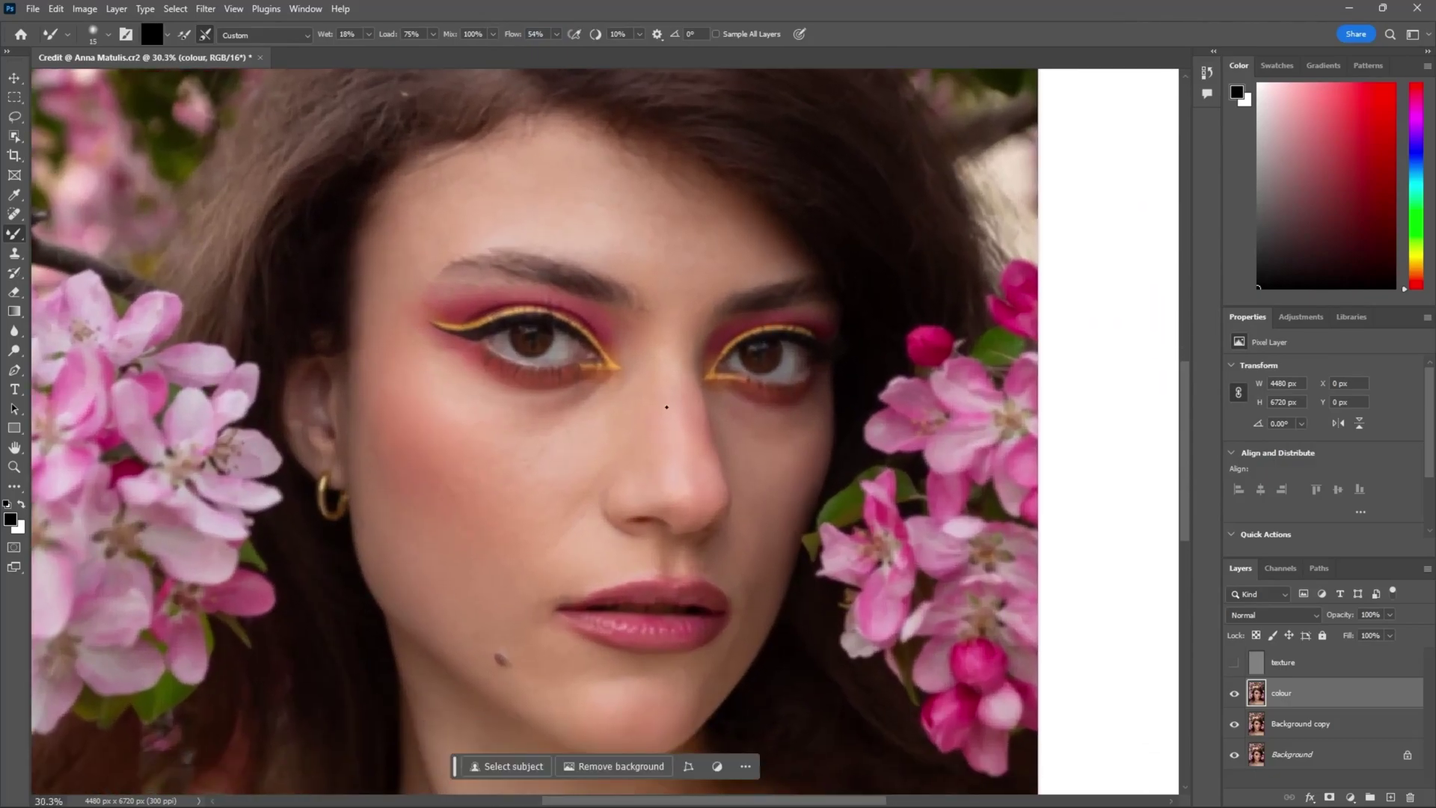
pyautogui.press(']')
pyautogui.press(']')
pyautogui.press(']')
pyautogui.press(']')
pyautogui.click(185, 36)
pyautogui.press(']')
pyautogui.press(']')
pyautogui.press(']')
pyautogui.press(']')
pyautogui.press(']')
pyautogui.press(']')
pyautogui.press(']')
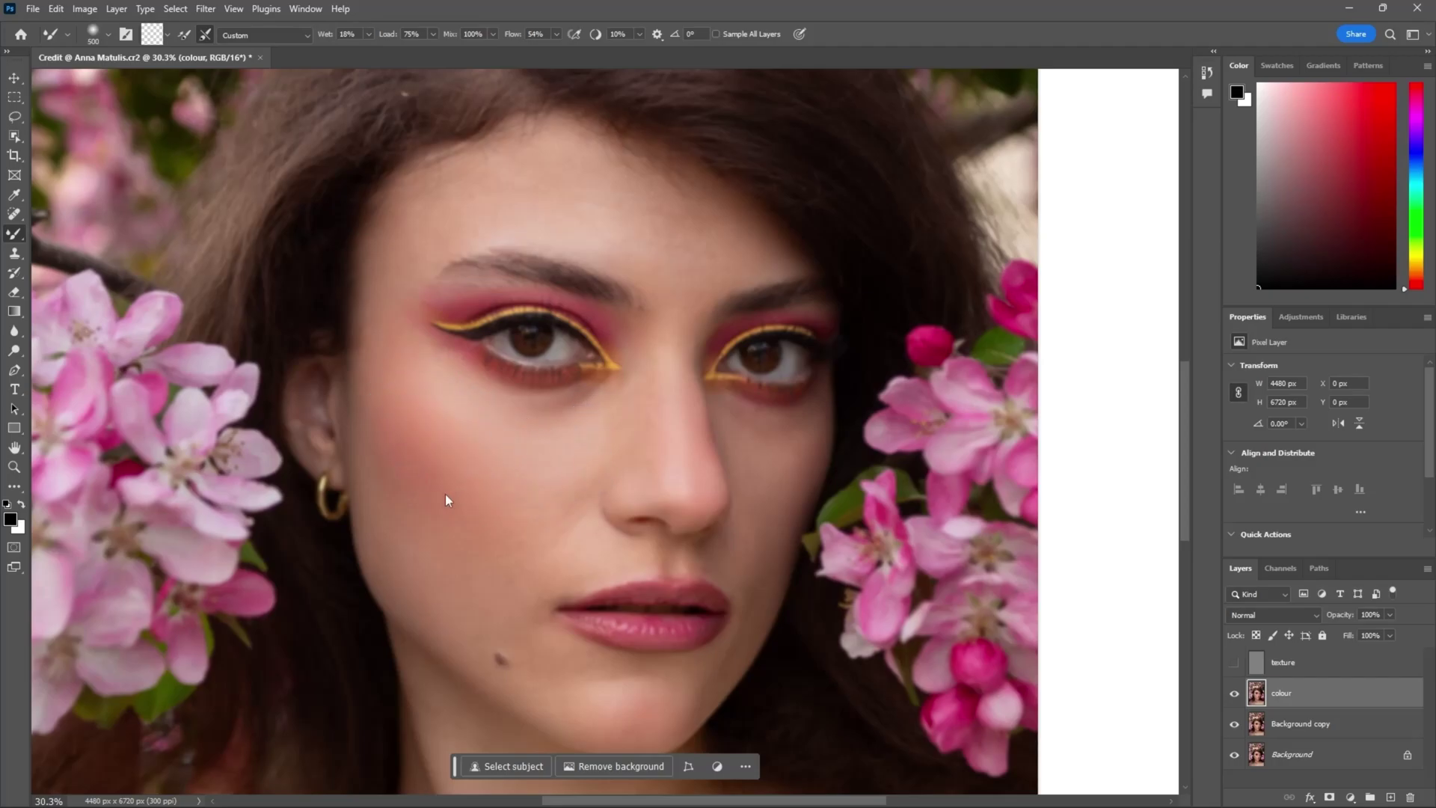
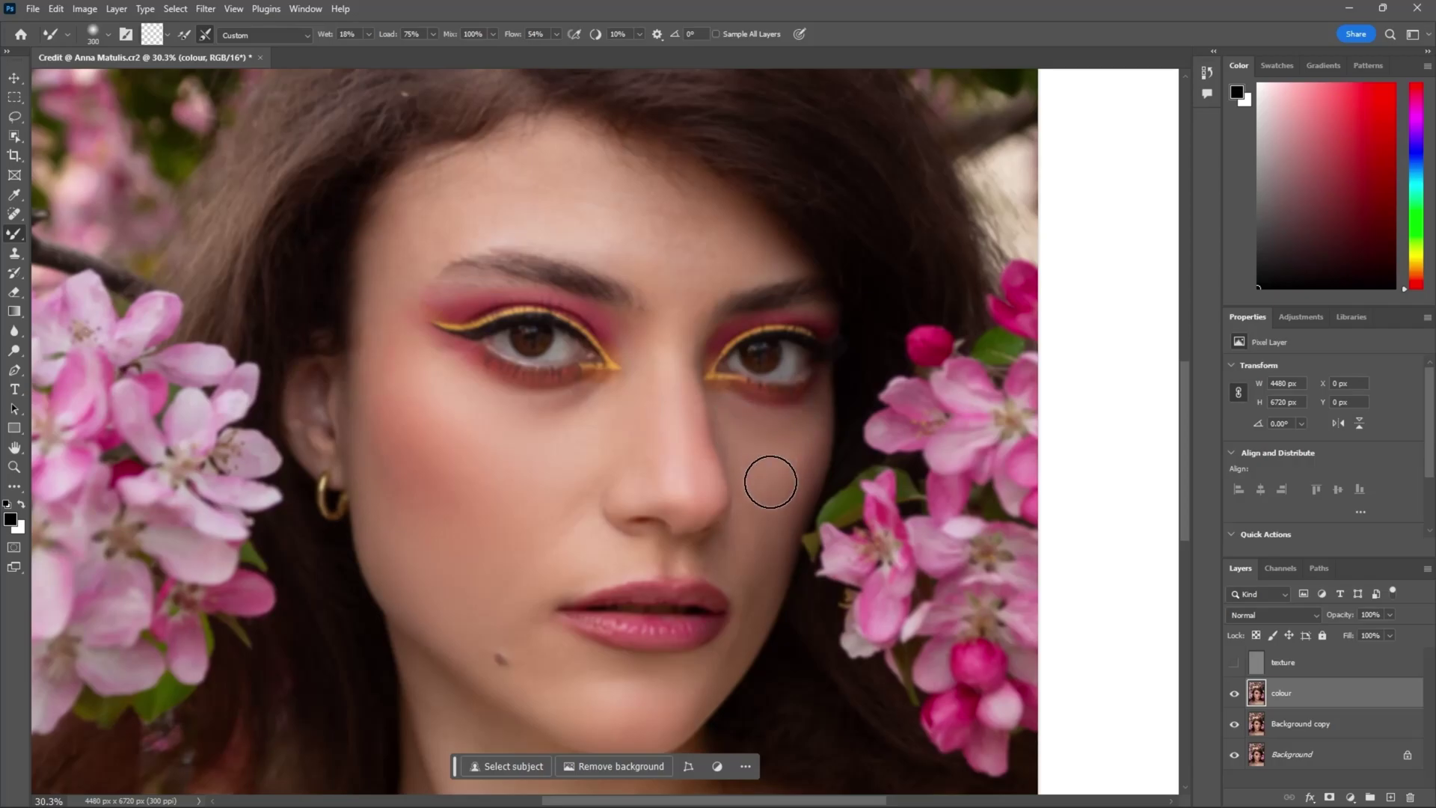
# Blend the skin tones of the cheeks and forehead on the colour layer with Mixer Brush sizes of about 300 to 400 px.
pyautogui.press(']')
pyautogui.press(']')
pyautogui.press('[')
pyautogui.press('[')
pyautogui.press('[')
pyautogui.press(']')
pyautogui.press(']')
pyautogui.press(']')
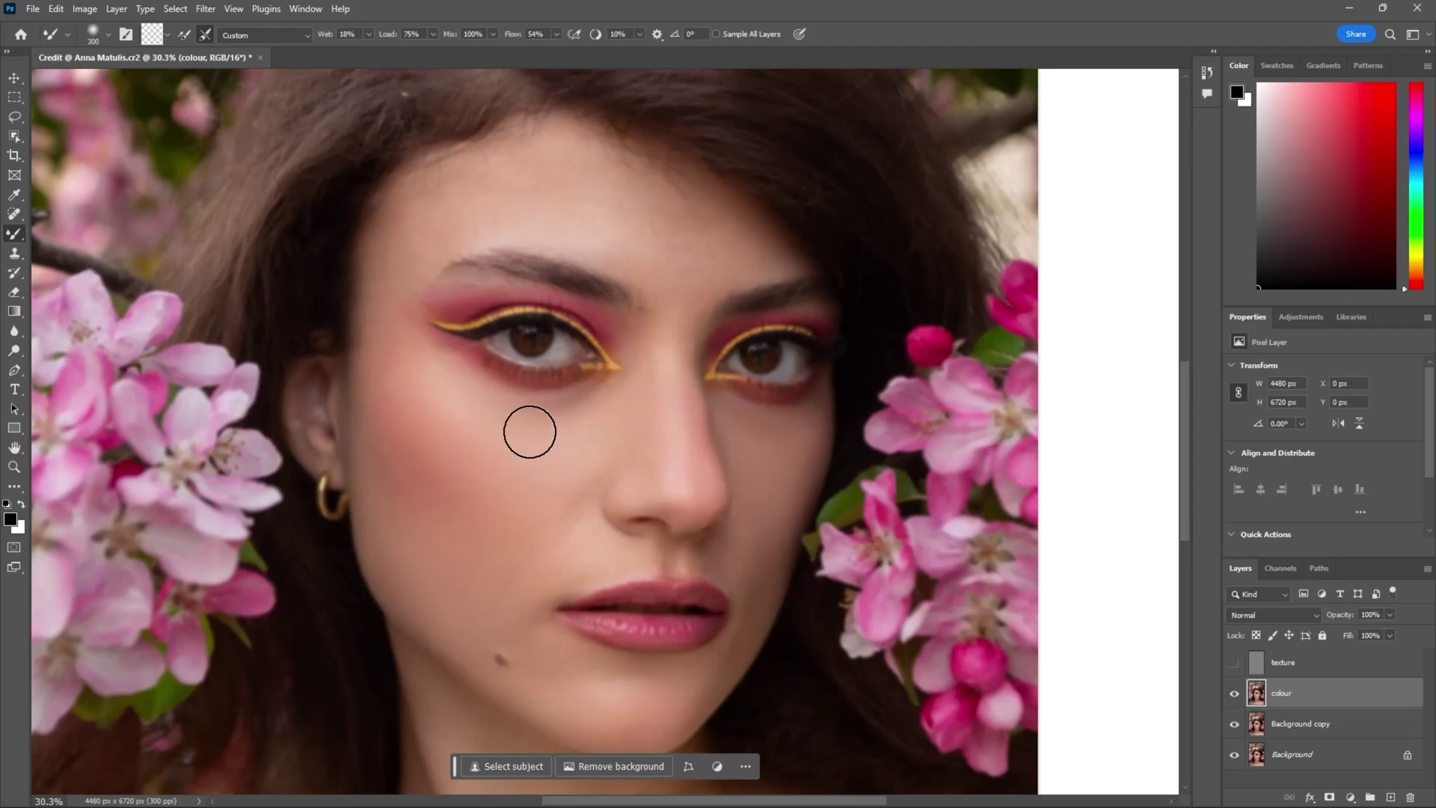
pyautogui.press(']')
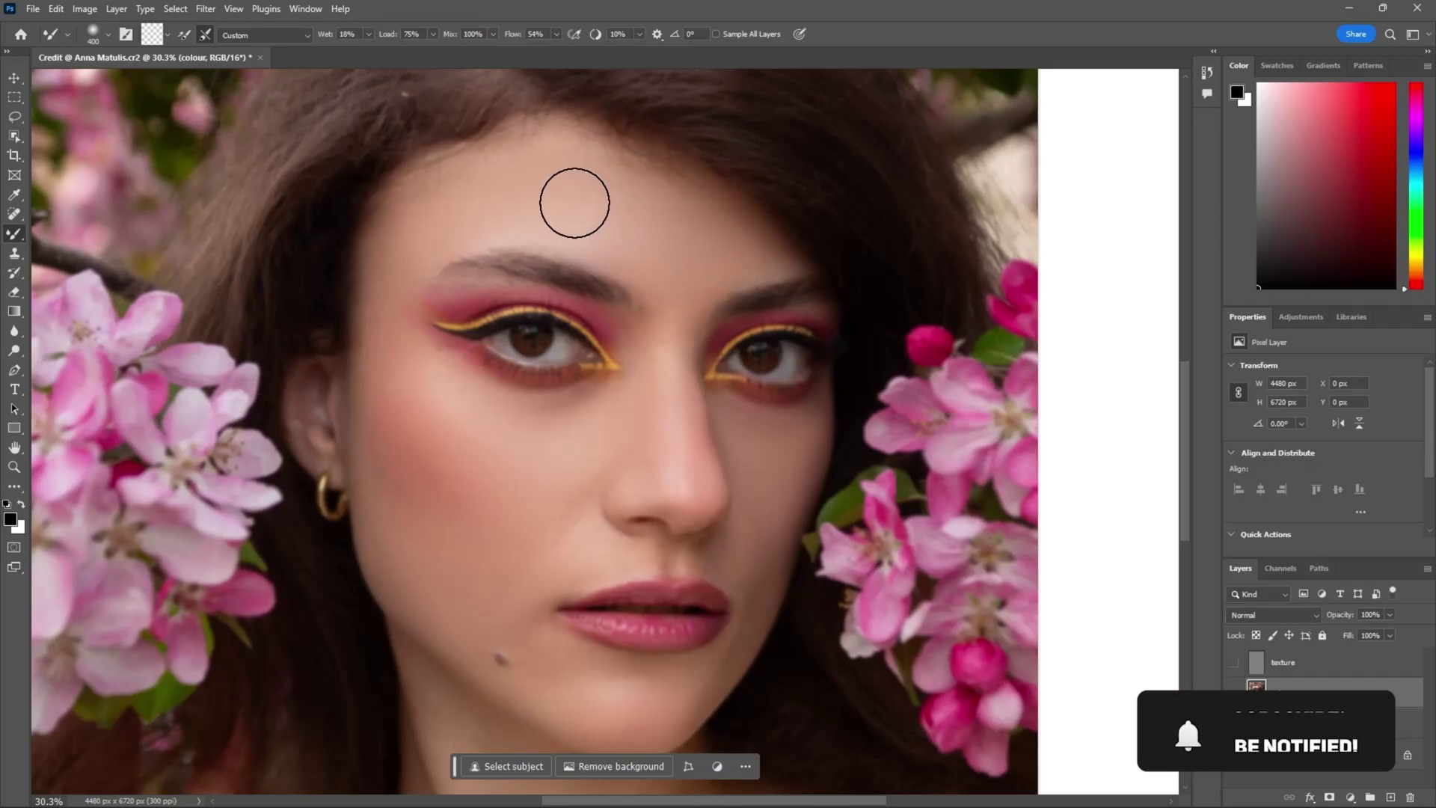
# Smooth the skin tones around the lips and chin with a smaller Mixer Brush of 125 to 175 px.
pyautogui.press('[')
pyautogui.press('[')
pyautogui.press('[')
pyautogui.press('[')
pyautogui.press('[')
pyautogui.press('[')
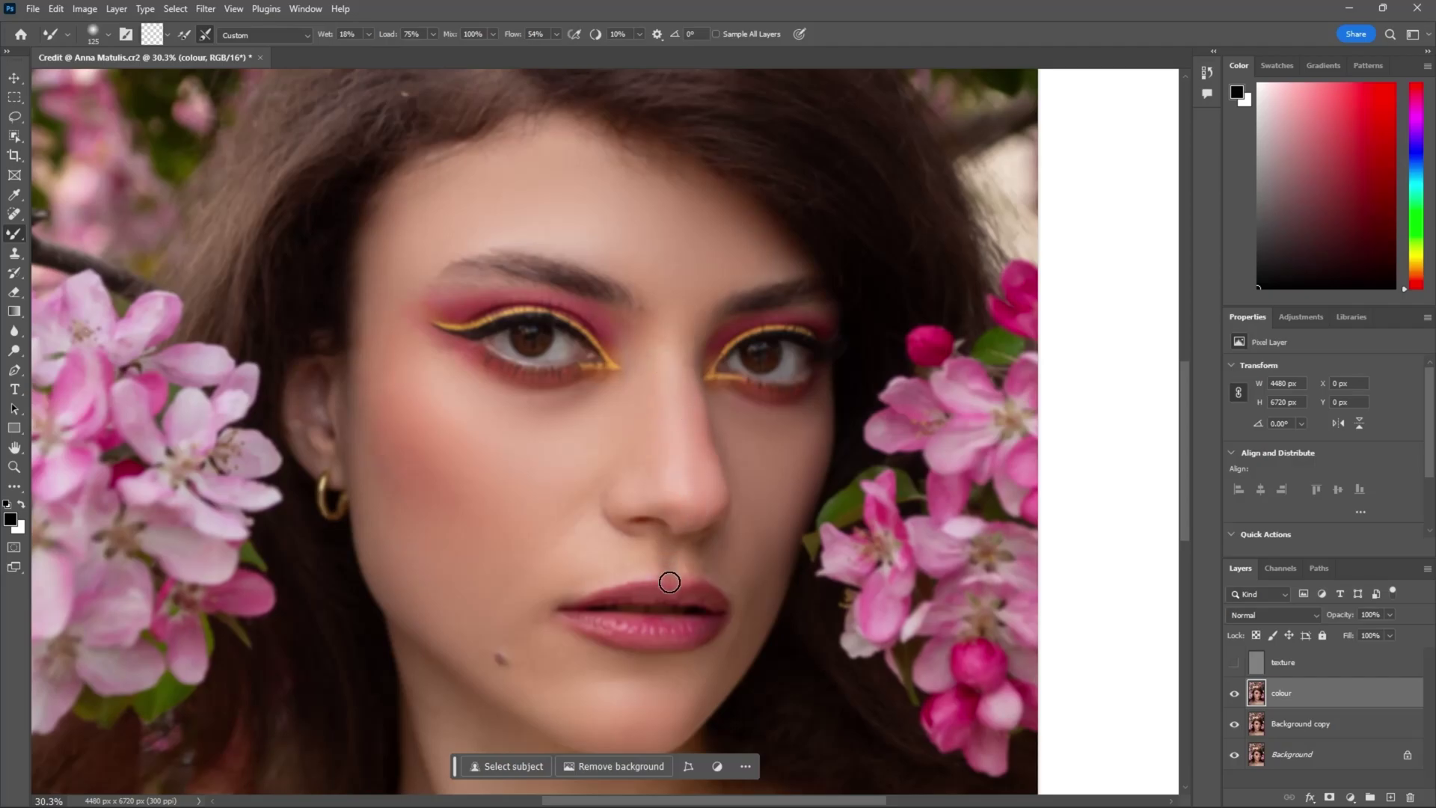
pyautogui.scroll(-1, 667, 581)
pyautogui.press(']')
pyautogui.press(']')
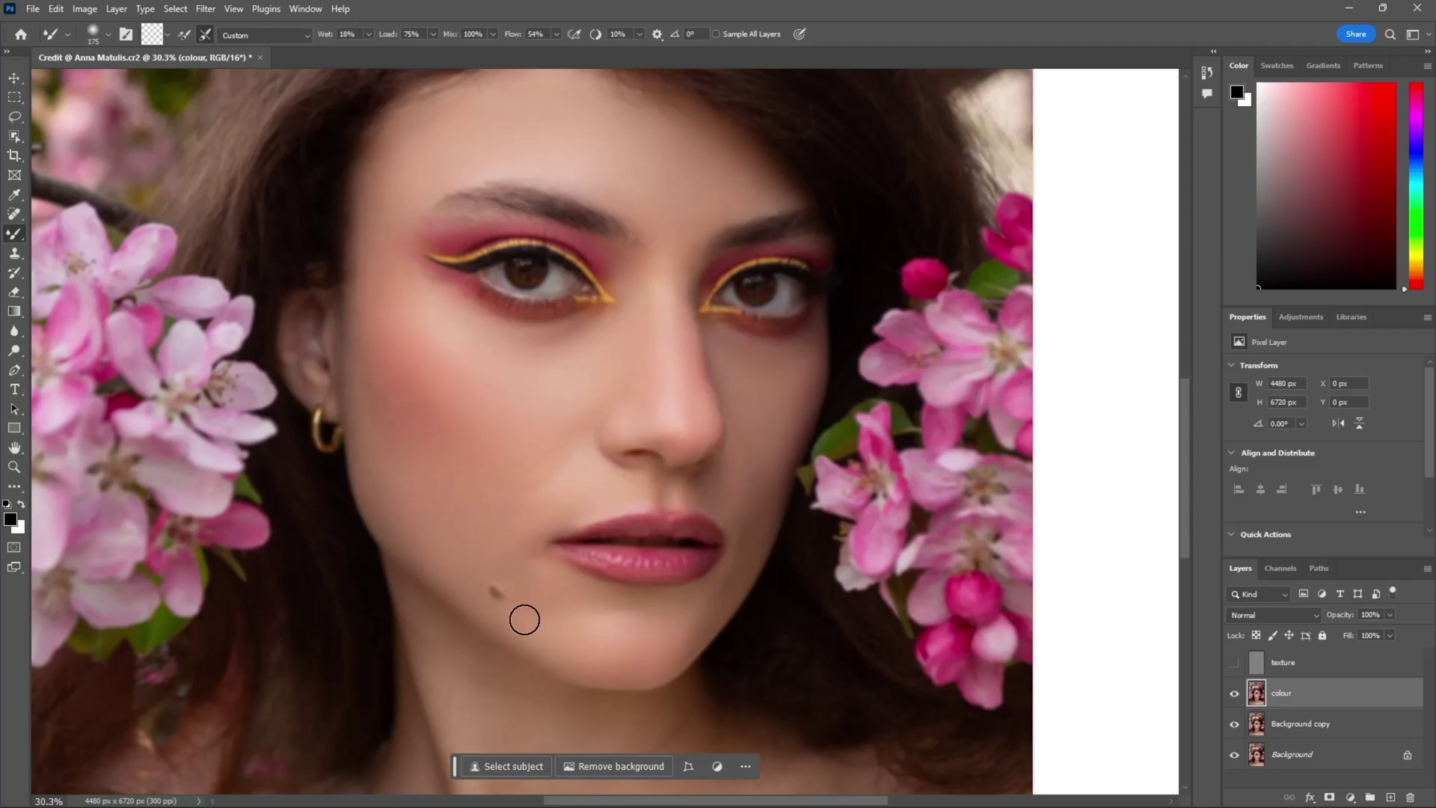
pyautogui.keyDown('alt'); pyautogui.scroll(-1, 621, 621); pyautogui.keyUp('alt')
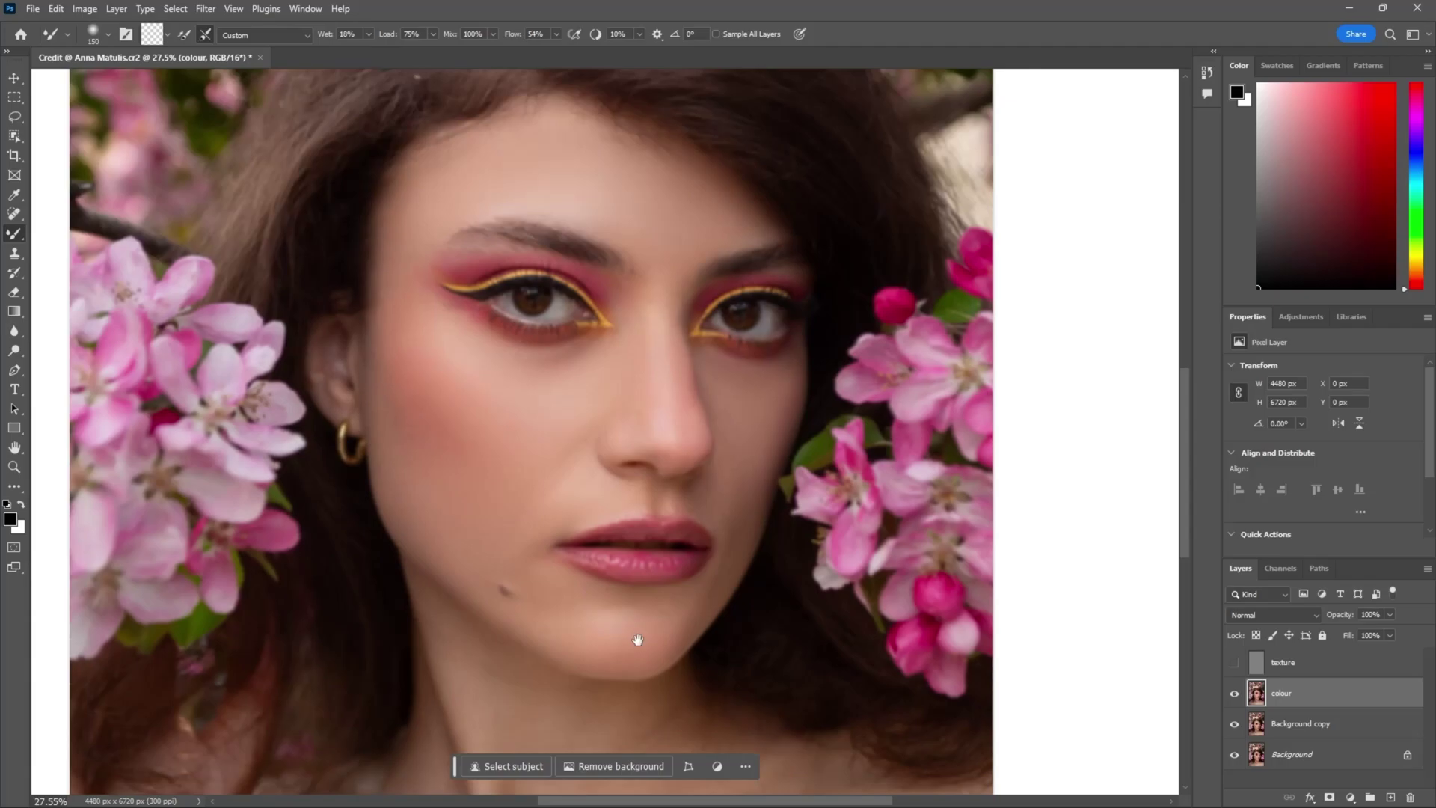
# Blend the skin tones of the neck, shoulders and chest with Mixer Brush sizes between 250 and 600 px.
pyautogui.scroll(-3, 651, 448)
pyautogui.press(']')
pyautogui.press(']')
pyautogui.press(']')
pyautogui.press(']')
pyautogui.press(']')
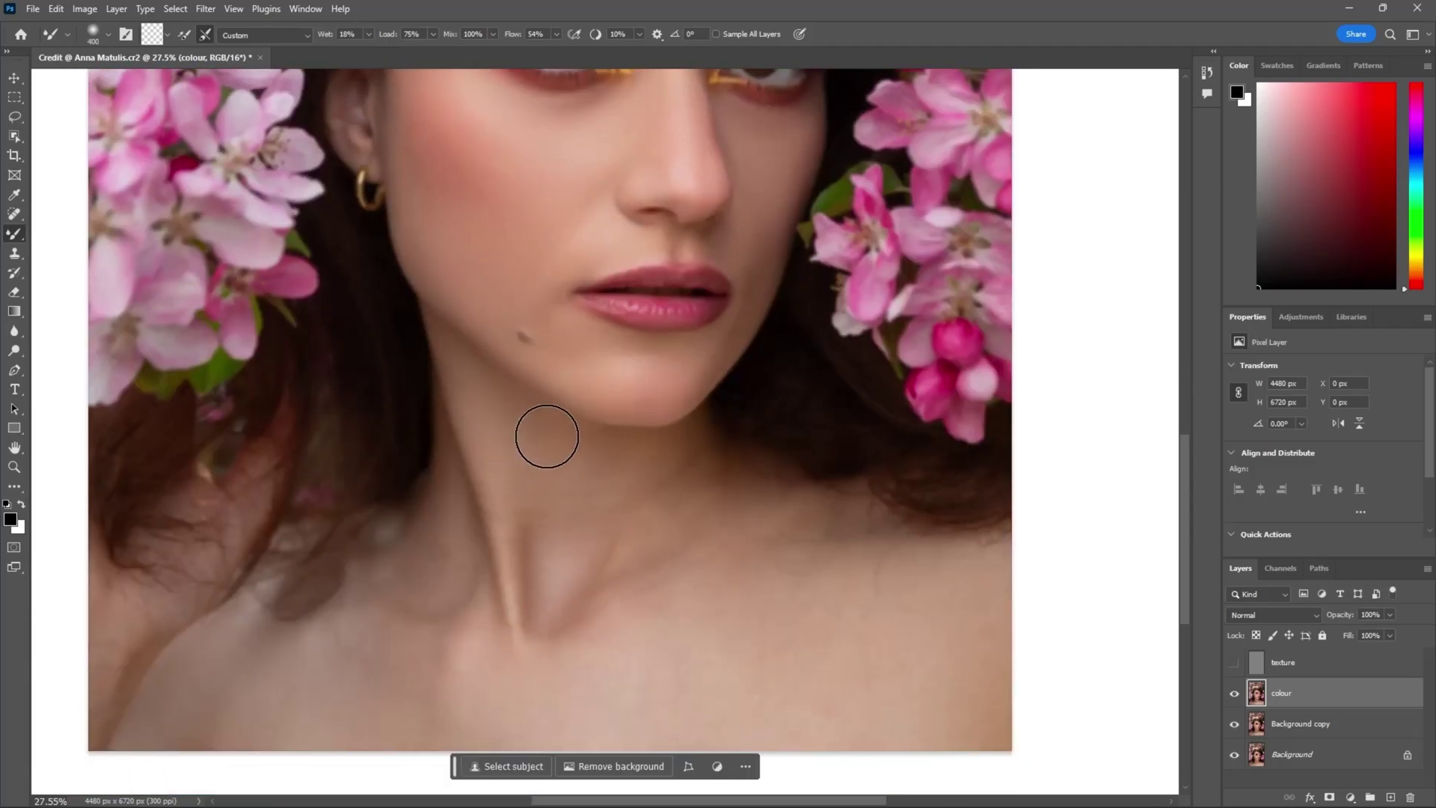
pyautogui.press(']')
pyautogui.press(']')
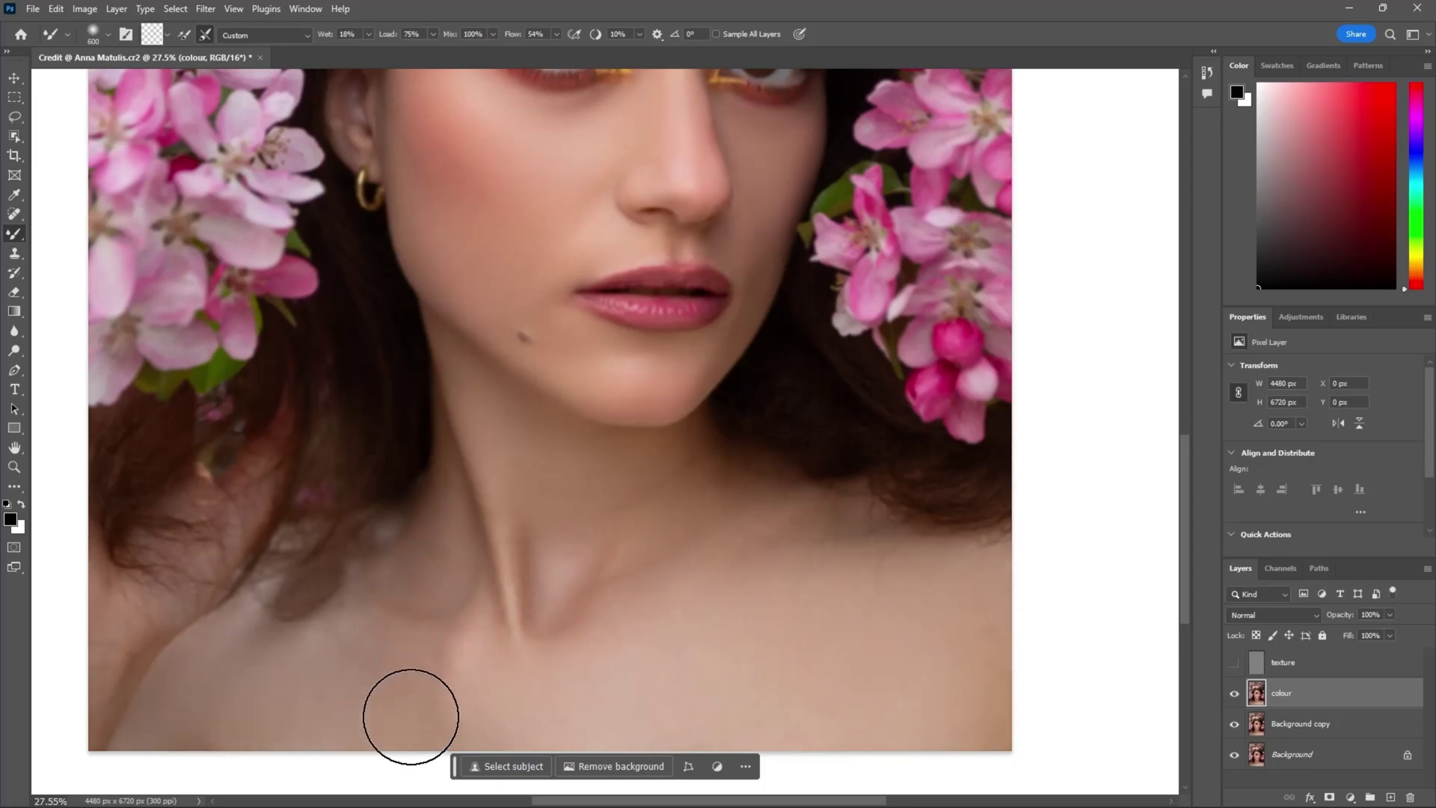
pyautogui.press('[')
pyautogui.press('[')
pyautogui.press('[')
pyautogui.press('[')
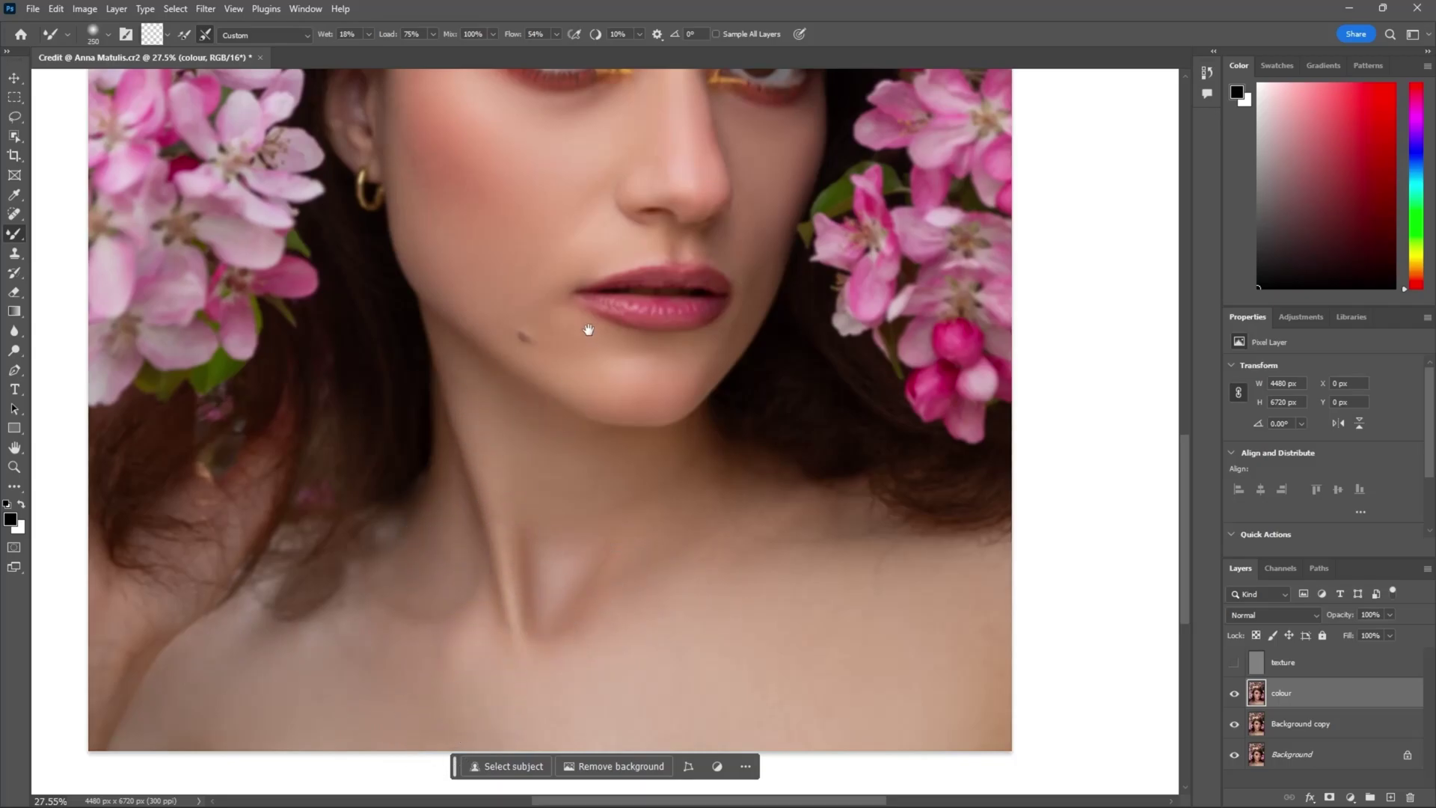
# Show the texture layer again and group it with the colour layer.
pyautogui.scroll(5, 587, 324)
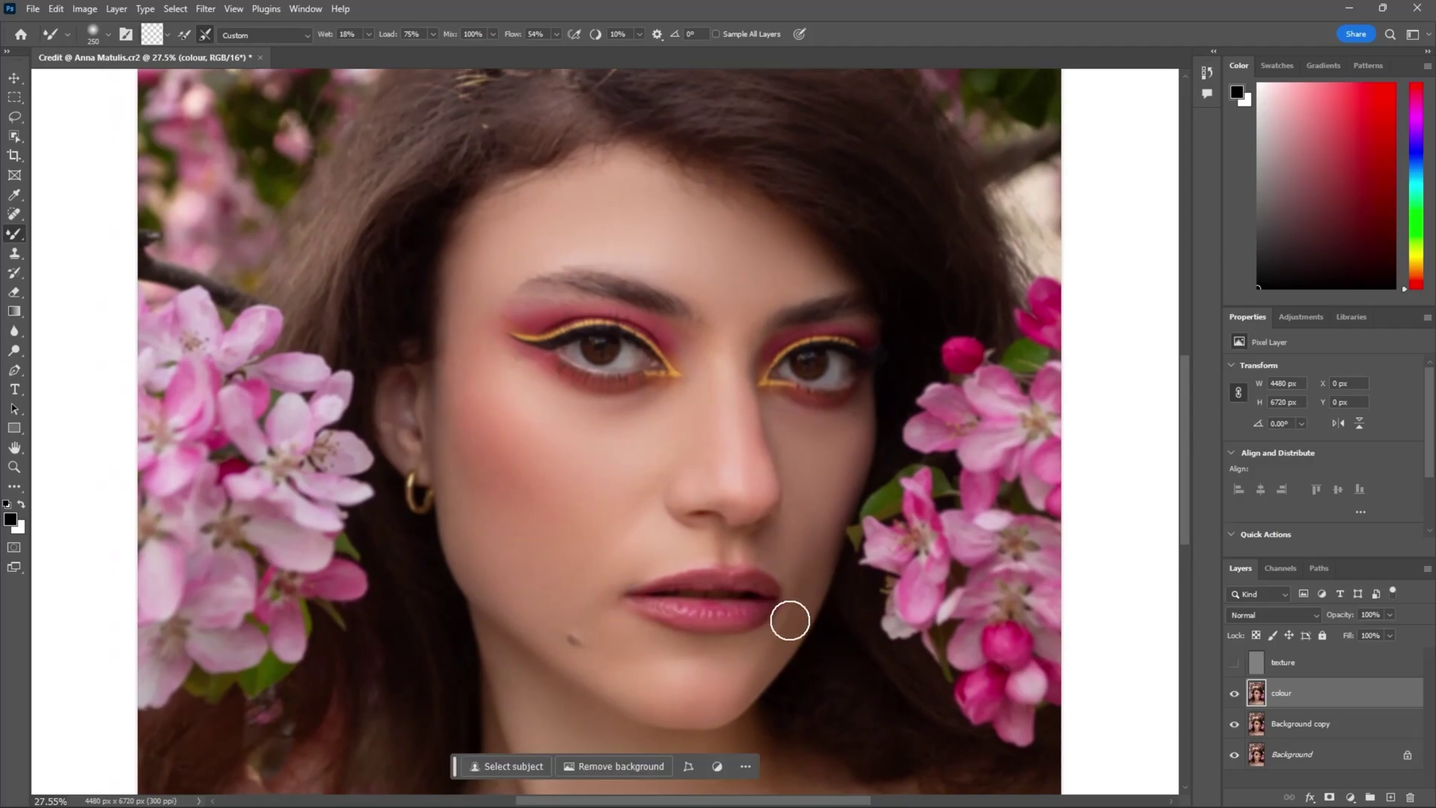
pyautogui.click(1234, 663)
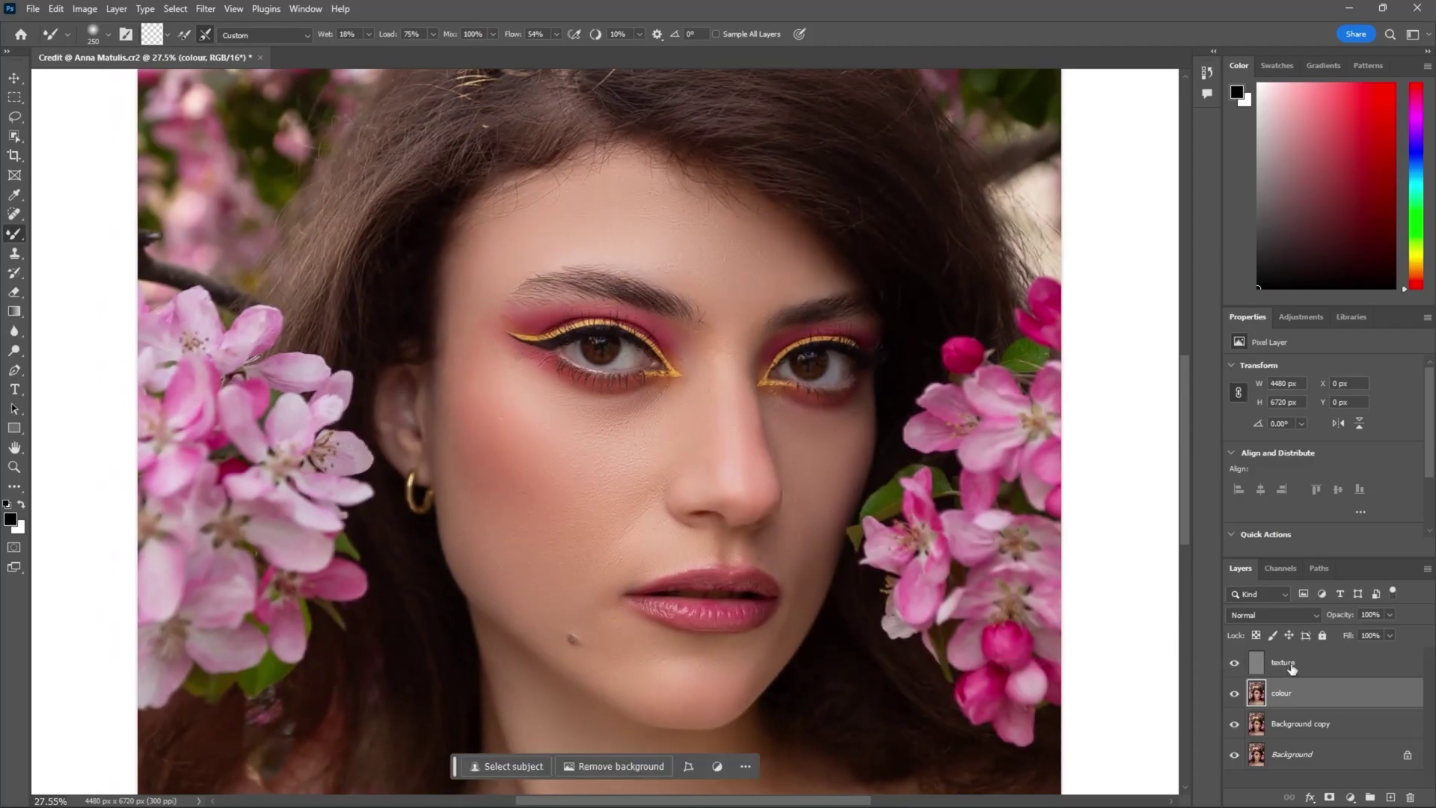
pyautogui.keyDown('shift'); pyautogui.click(1315, 666); pyautogui.keyUp('shift')
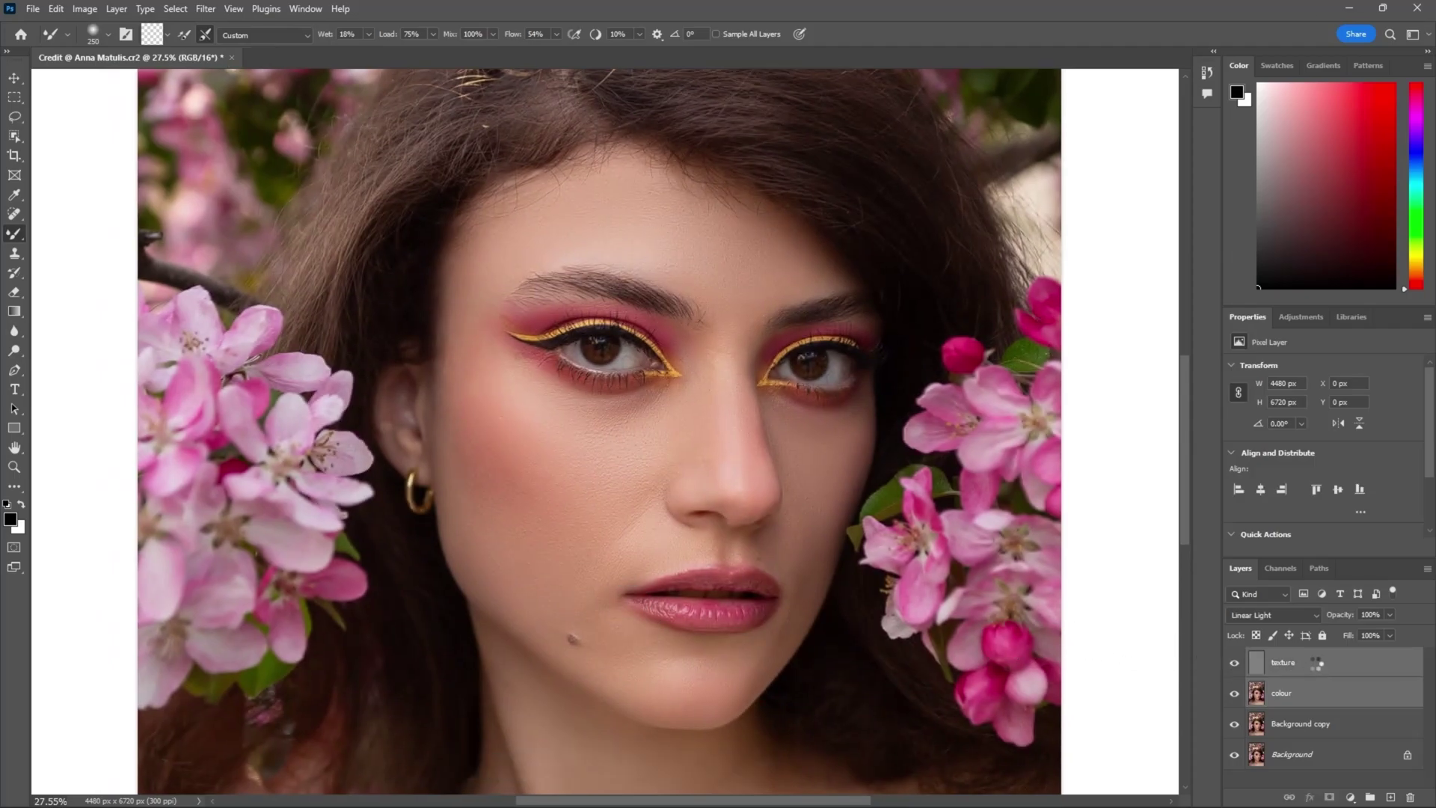
pyautogui.hotkey('ctrl', 'g')
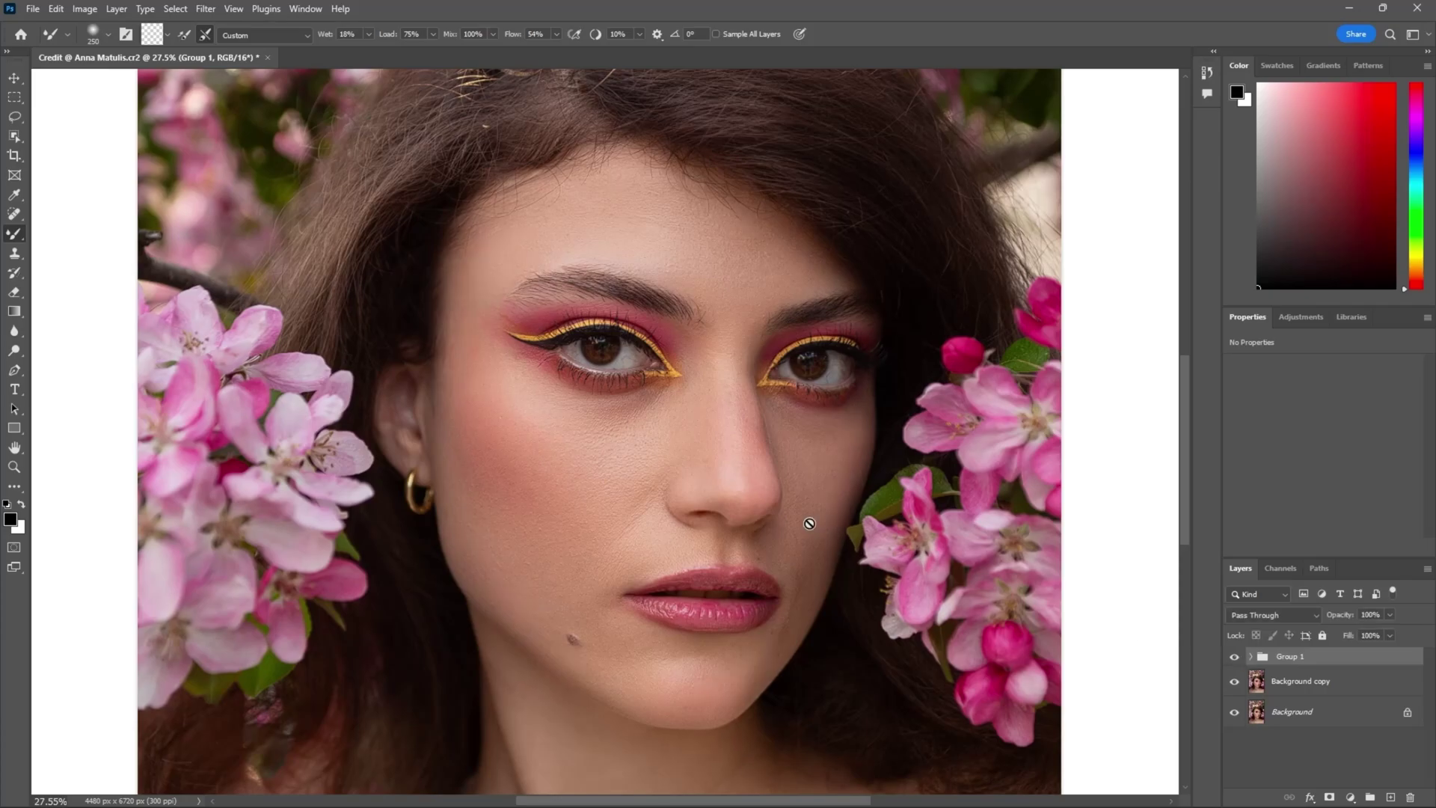
# Add an empty layer above the group and switch to the Spot Healing Brush.
pyautogui.scroll(-5, 677, 460)
pyautogui.moveTo(709, 504)
pyautogui.mouseDown()
pyautogui.moveTo(691, 477)
pyautogui.moveTo(695, 488)
pyautogui.mouseUp()
pyautogui.scroll(3, 661, 465)
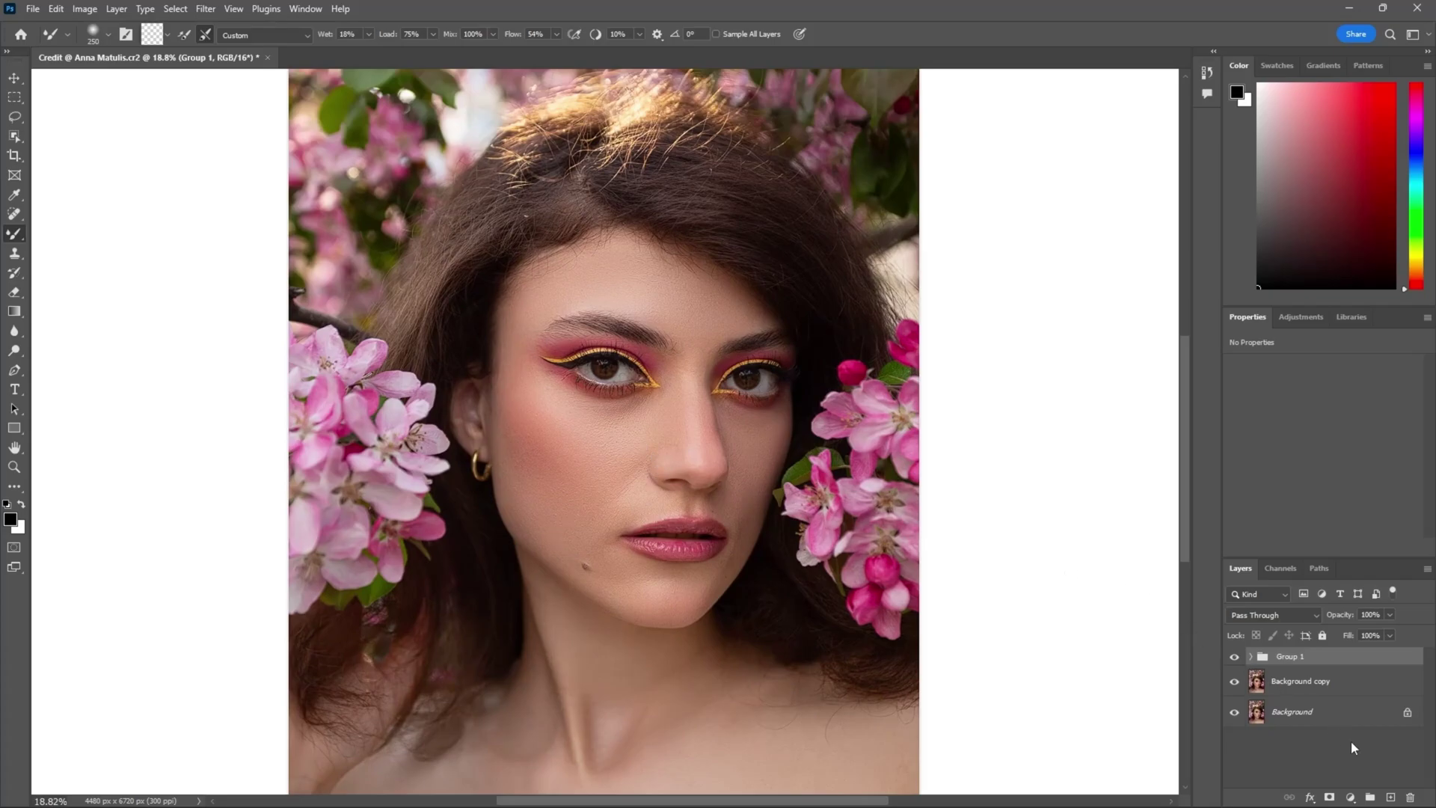
pyautogui.click(1389, 797)
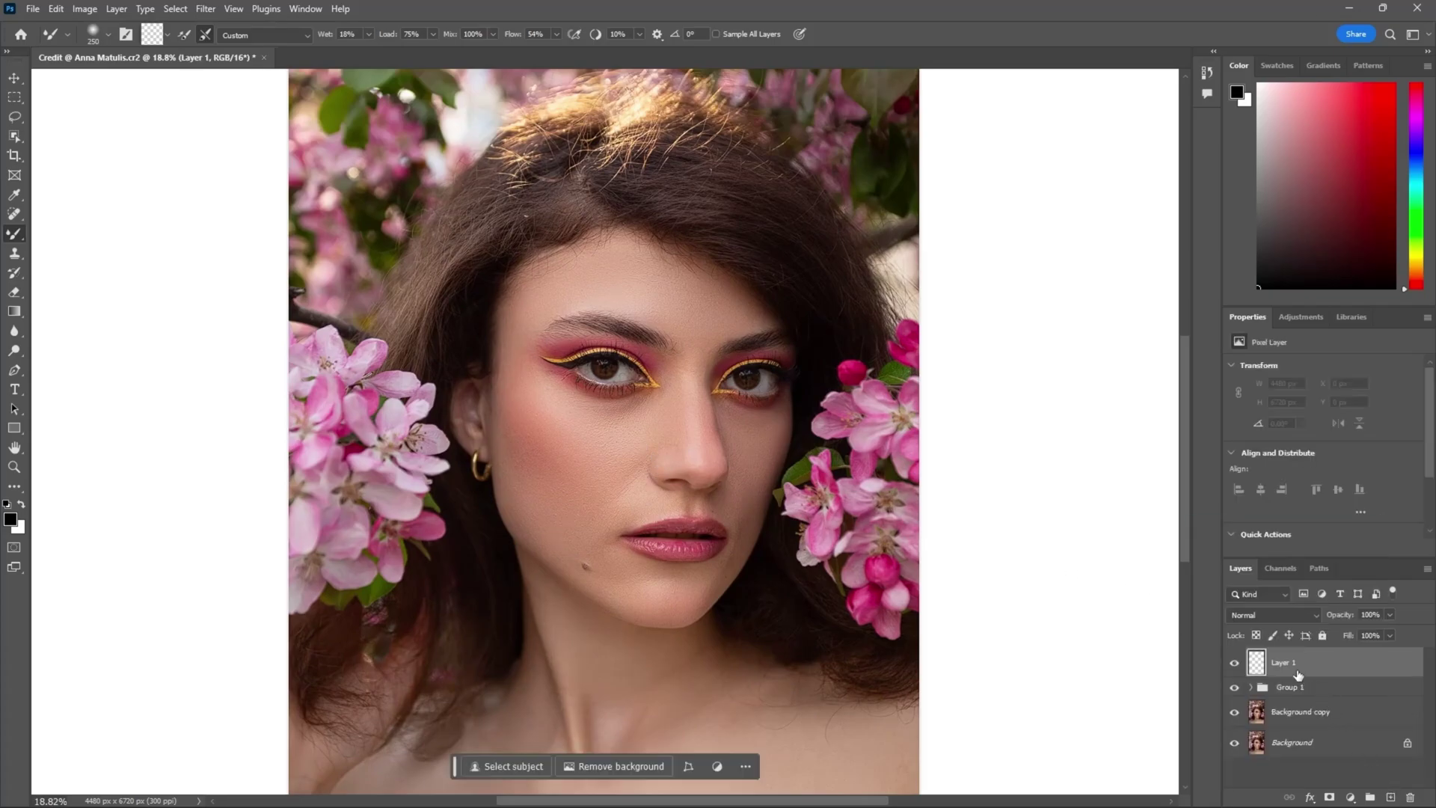
pyautogui.rightClick(13, 219)
pyautogui.click(66, 216)
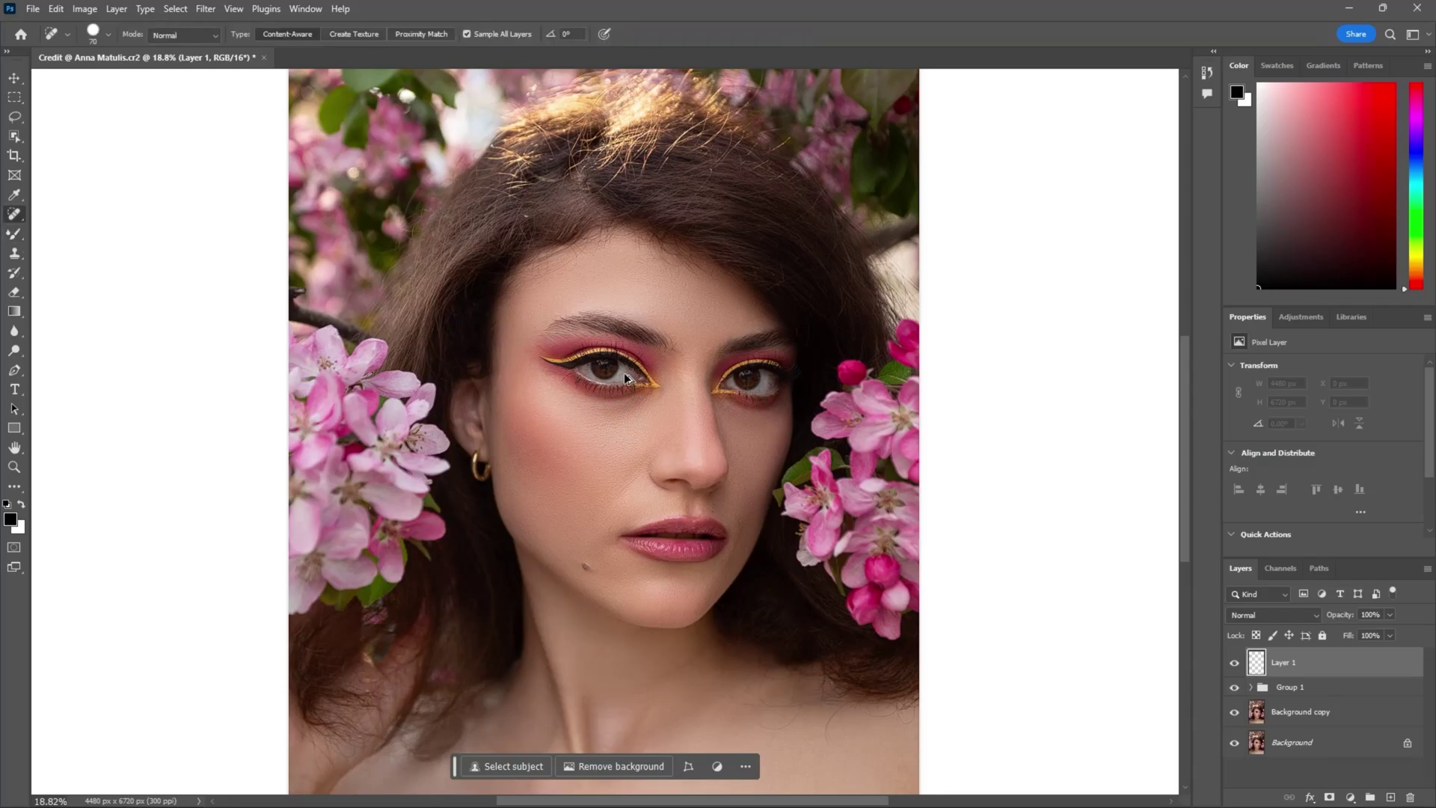
# Heal the red veins in the white of the eye beside the earring with a 10 to 15 px Spot Healing Brush.
pyautogui.scroll(9, 623, 372)
pyautogui.scroll(3, 620, 372)
pyautogui.press('[')
pyautogui.press('[')
pyautogui.press('[')
pyautogui.press('[')
pyautogui.press('[')
pyautogui.press('[')
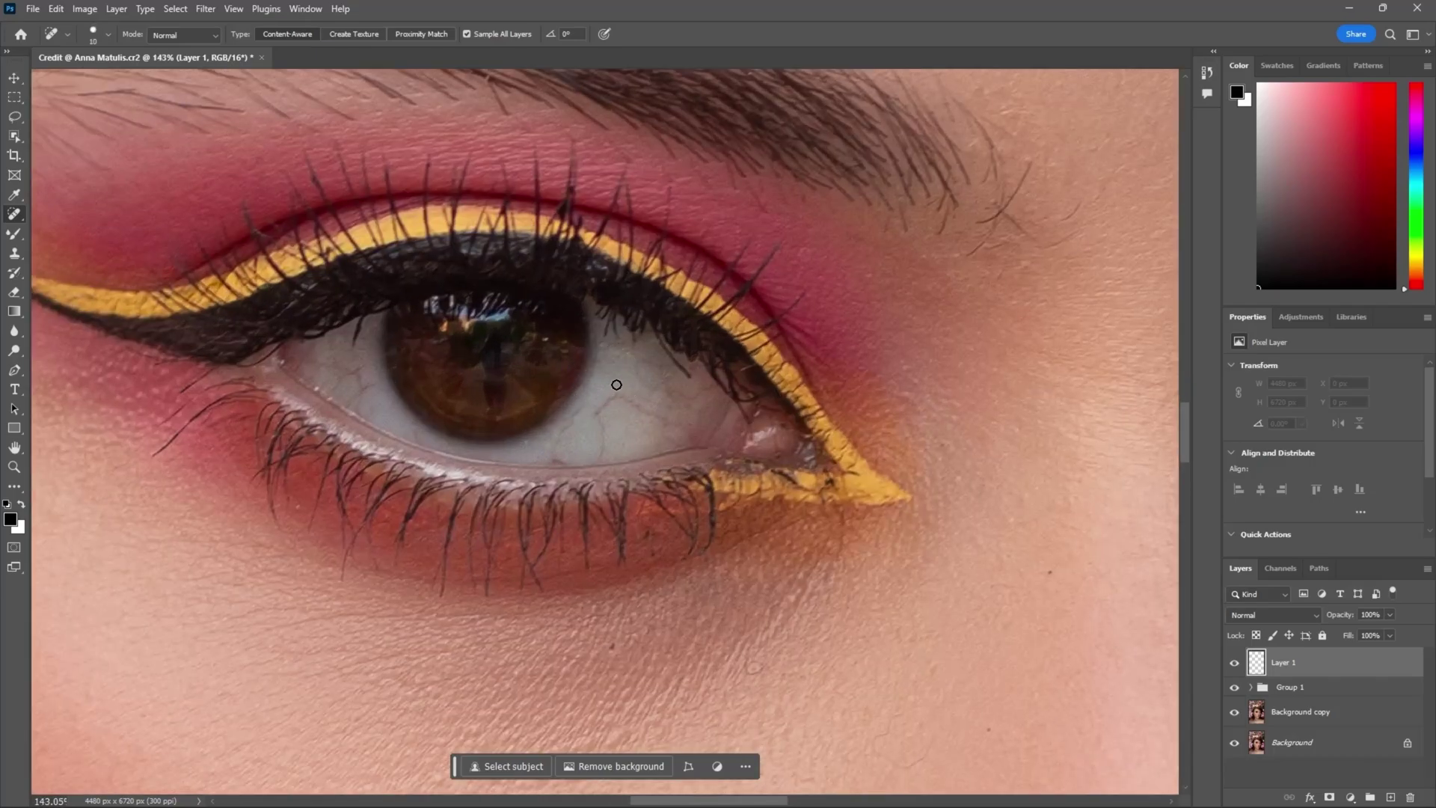
pyautogui.moveTo(597, 414); pyautogui.dragTo(599, 414)
pyautogui.moveTo(619, 392)
pyautogui.mouseDown()
pyautogui.moveTo(673, 431)
pyautogui.moveTo(684, 381)
pyautogui.mouseUp()
pyautogui.moveTo(607, 417); pyautogui.dragTo(598, 457)
pyautogui.moveTo(587, 404); pyautogui.dragTo(557, 452)
pyautogui.moveTo(647, 407); pyautogui.dragTo(682, 427)
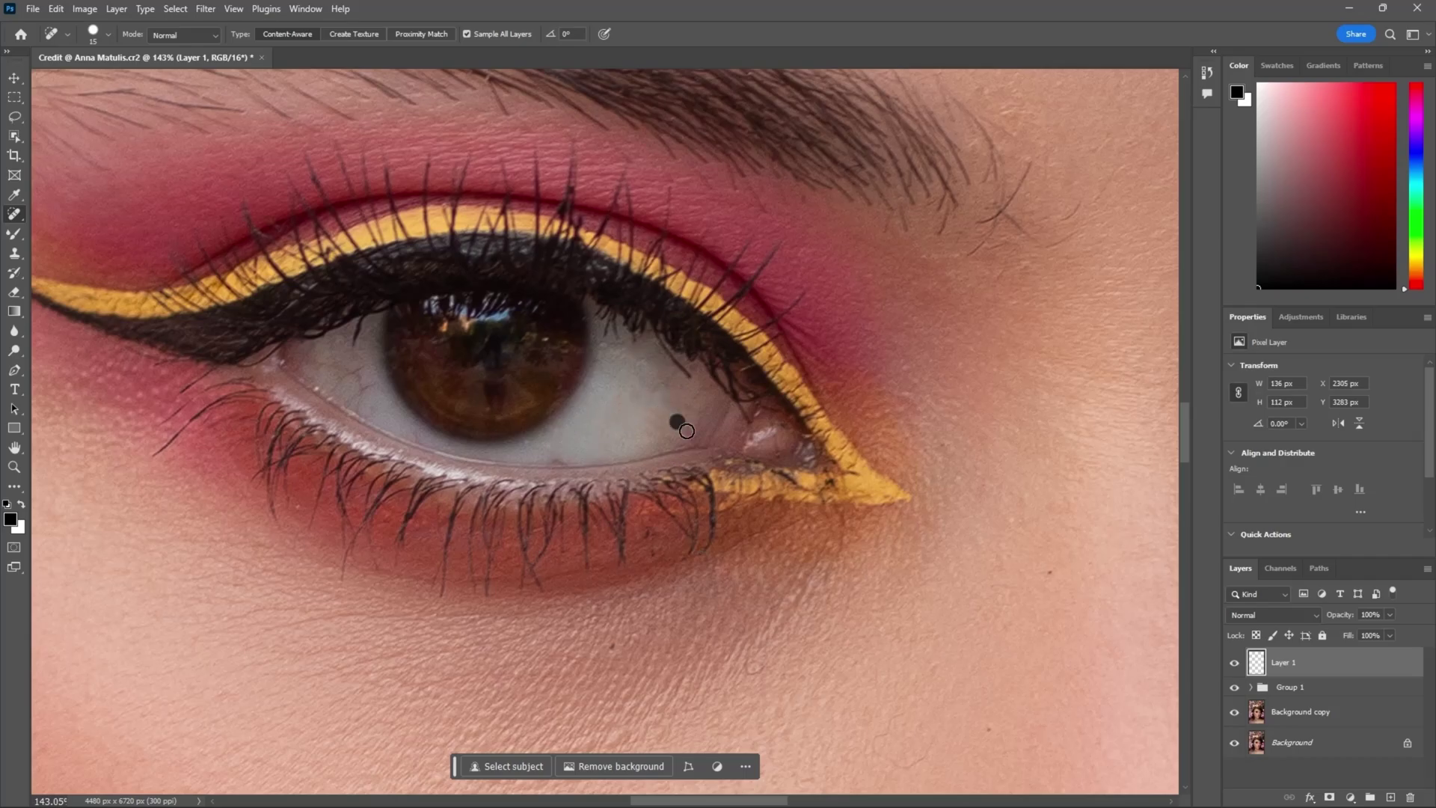
pyautogui.moveTo(561, 437); pyautogui.dragTo(650, 446)
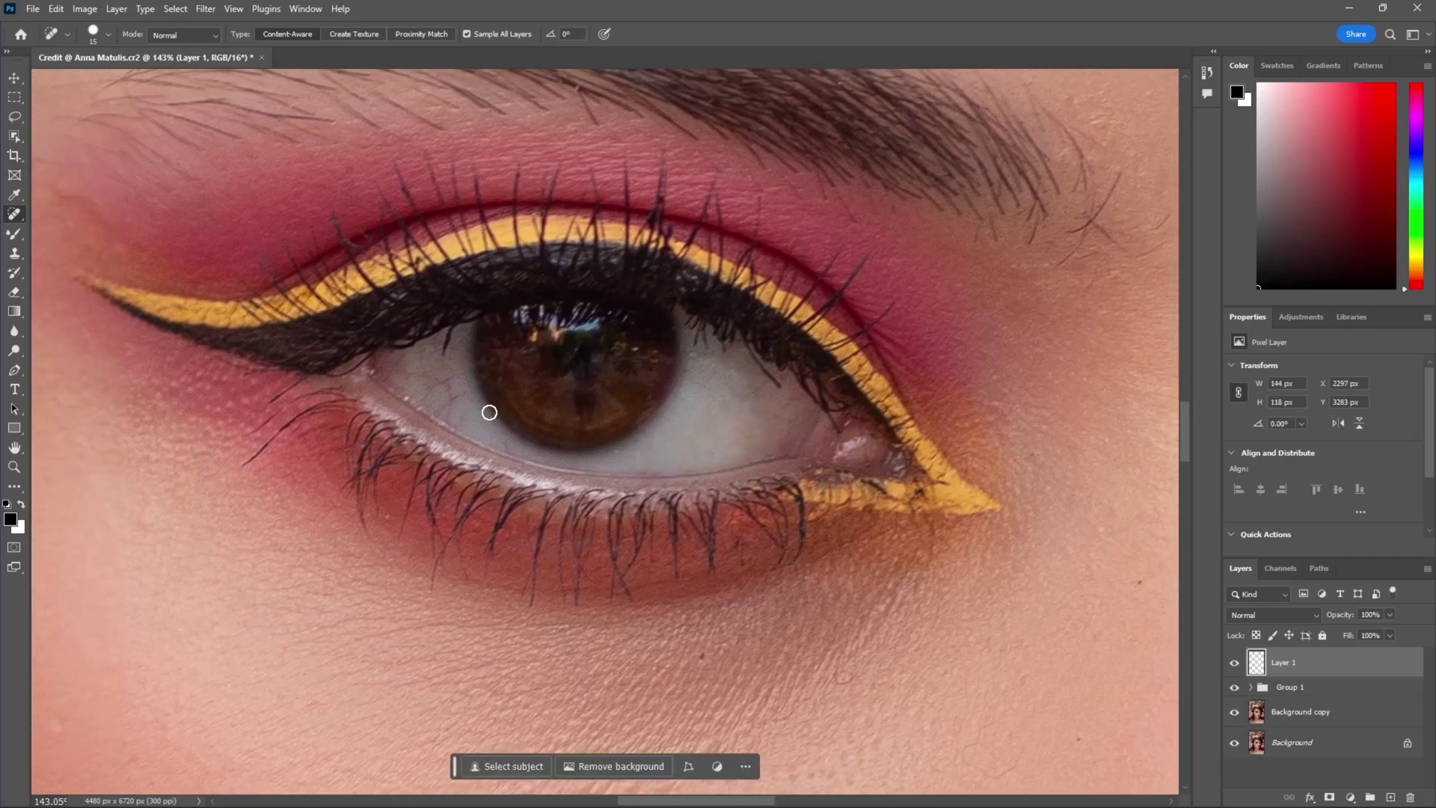
pyautogui.moveTo(443, 403); pyautogui.dragTo(428, 393)
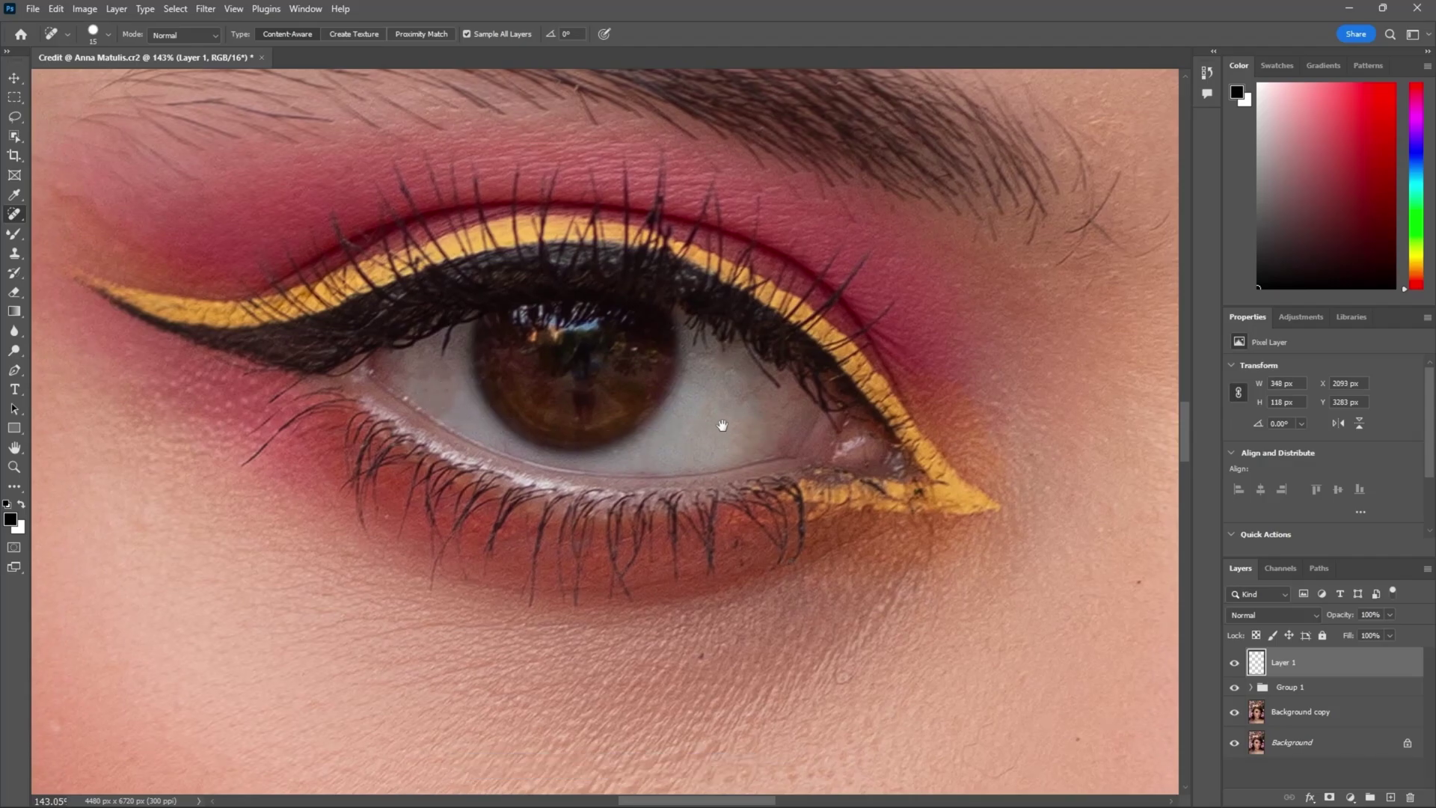
# Heal the red veins in the white of the other, shaded eye with the 15 px Spot Healing Brush.
pyautogui.hscroll(10, 731, 416)
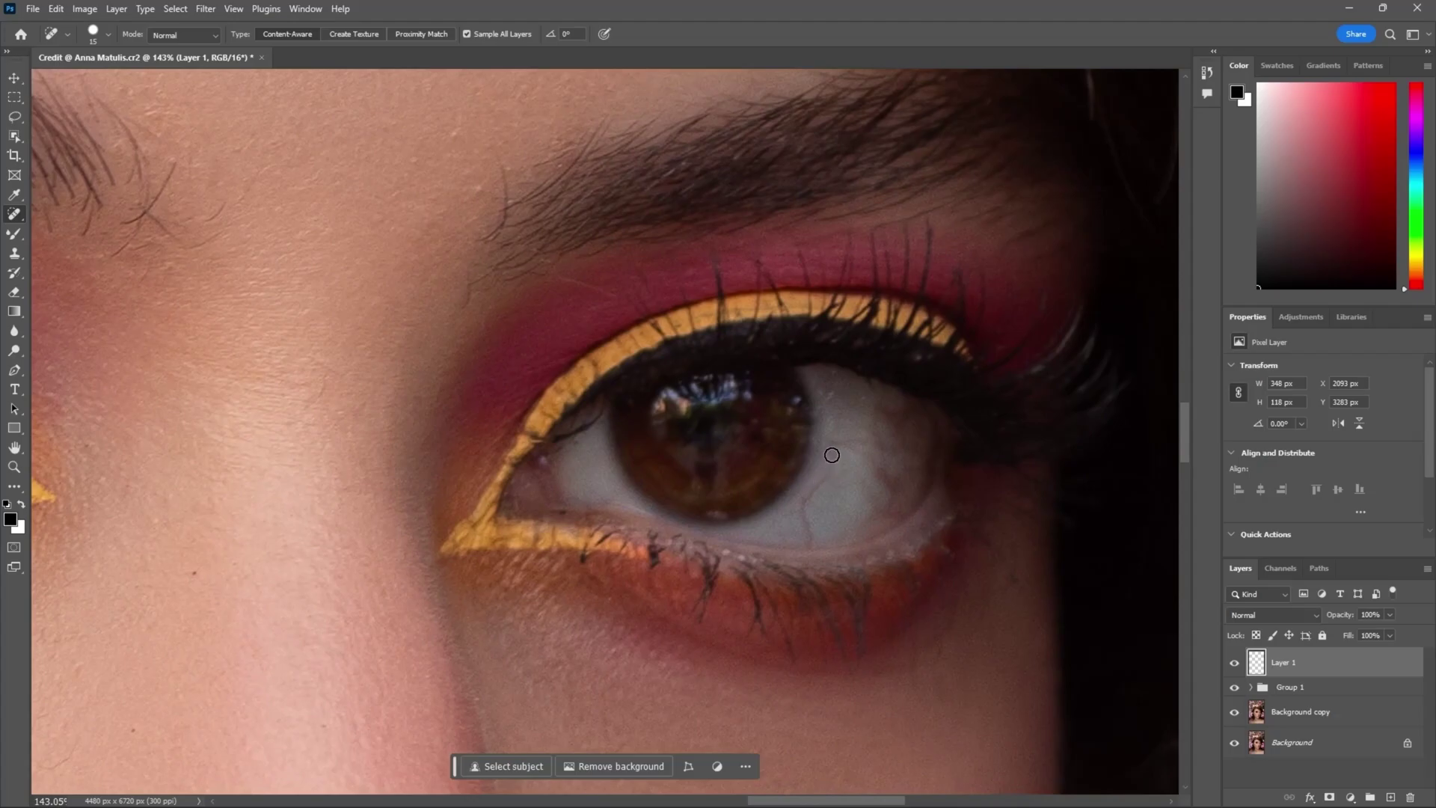
pyautogui.moveTo(831, 454); pyautogui.dragTo(806, 507)
pyautogui.moveTo(803, 513); pyautogui.dragTo(808, 532)
pyautogui.moveTo(789, 516); pyautogui.dragTo(785, 519)
pyautogui.moveTo(853, 472); pyautogui.dragTo(868, 501)
pyautogui.moveTo(860, 440)
pyautogui.mouseDown()
pyautogui.moveTo(900, 420)
pyautogui.moveTo(910, 457)
pyautogui.moveTo(882, 478)
pyautogui.moveTo(860, 509)
pyautogui.mouseUp()
pyautogui.moveTo(879, 396); pyautogui.dragTo(900, 436)
pyautogui.moveTo(882, 427); pyautogui.dragTo(885, 449)
pyautogui.moveTo(874, 458); pyautogui.dragTo(865, 515)
# Add a Curves adjustment layer, raise the RGB curve to brighten the image, and invert the layer's mask to black.
pyautogui.scroll(-5, 781, 456)
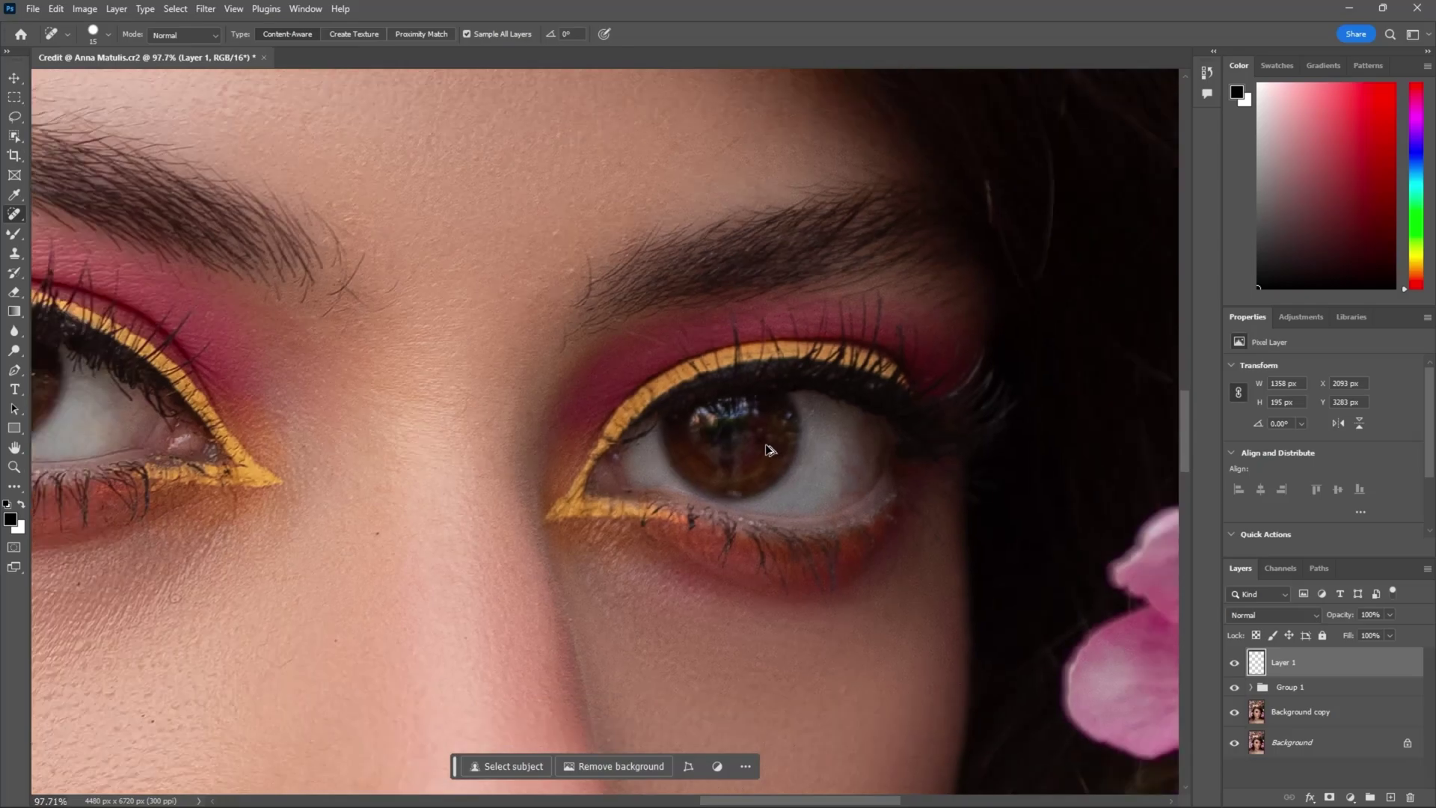
pyautogui.moveTo(641, 496); pyautogui.dragTo(829, 491)
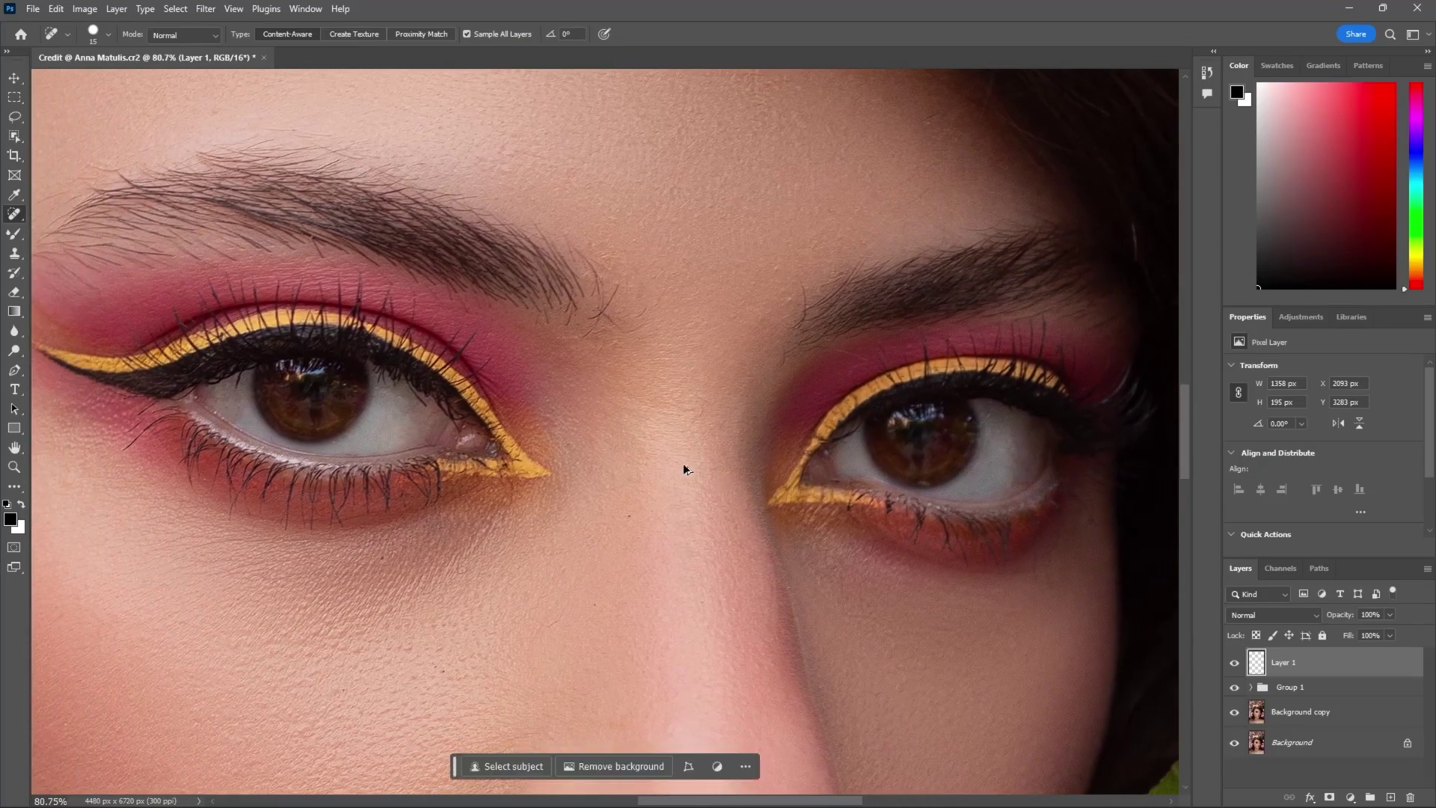
pyautogui.scroll(1, 681, 459)
pyautogui.scroll(-2, 681, 459)
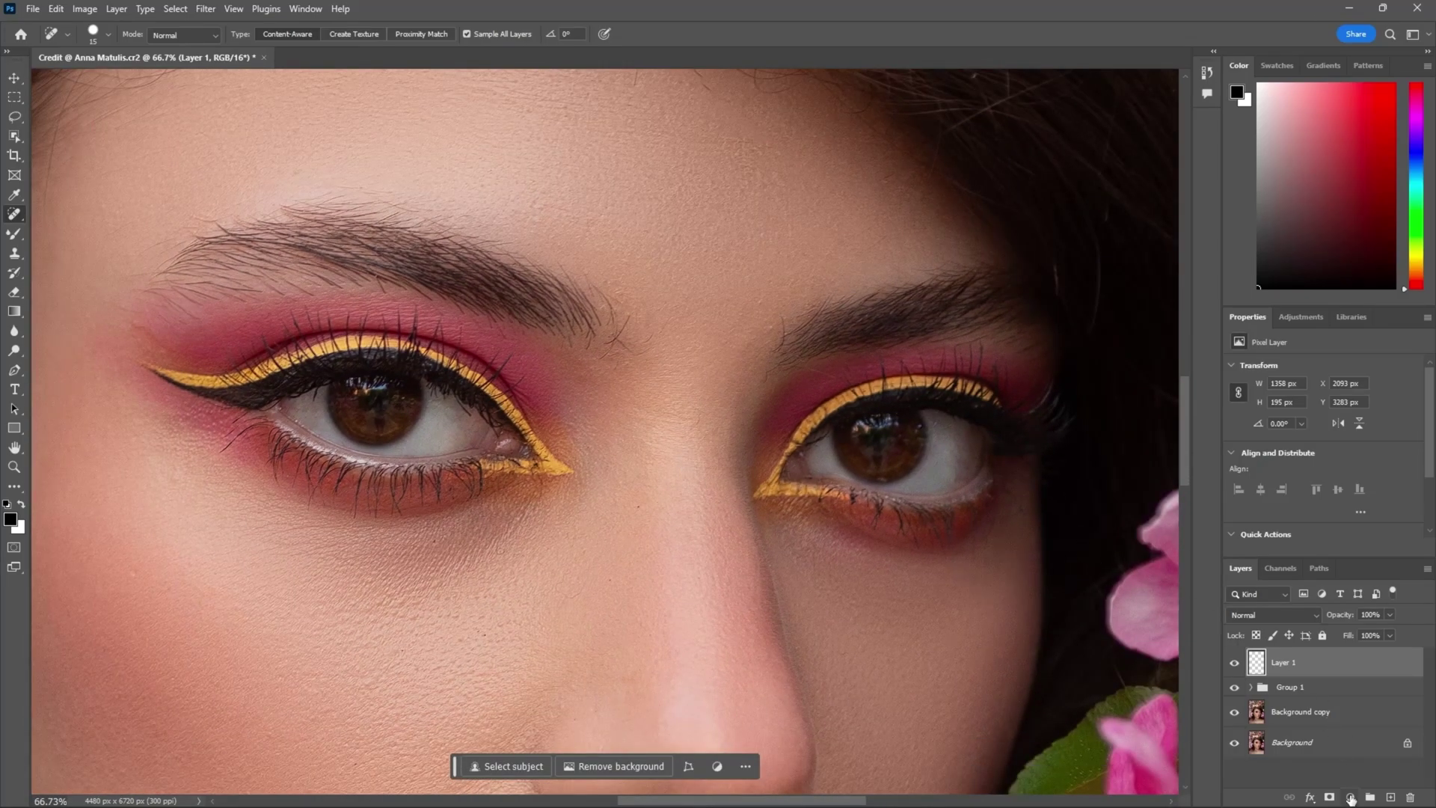
pyautogui.click(1351, 797)
pyautogui.click(1340, 609)
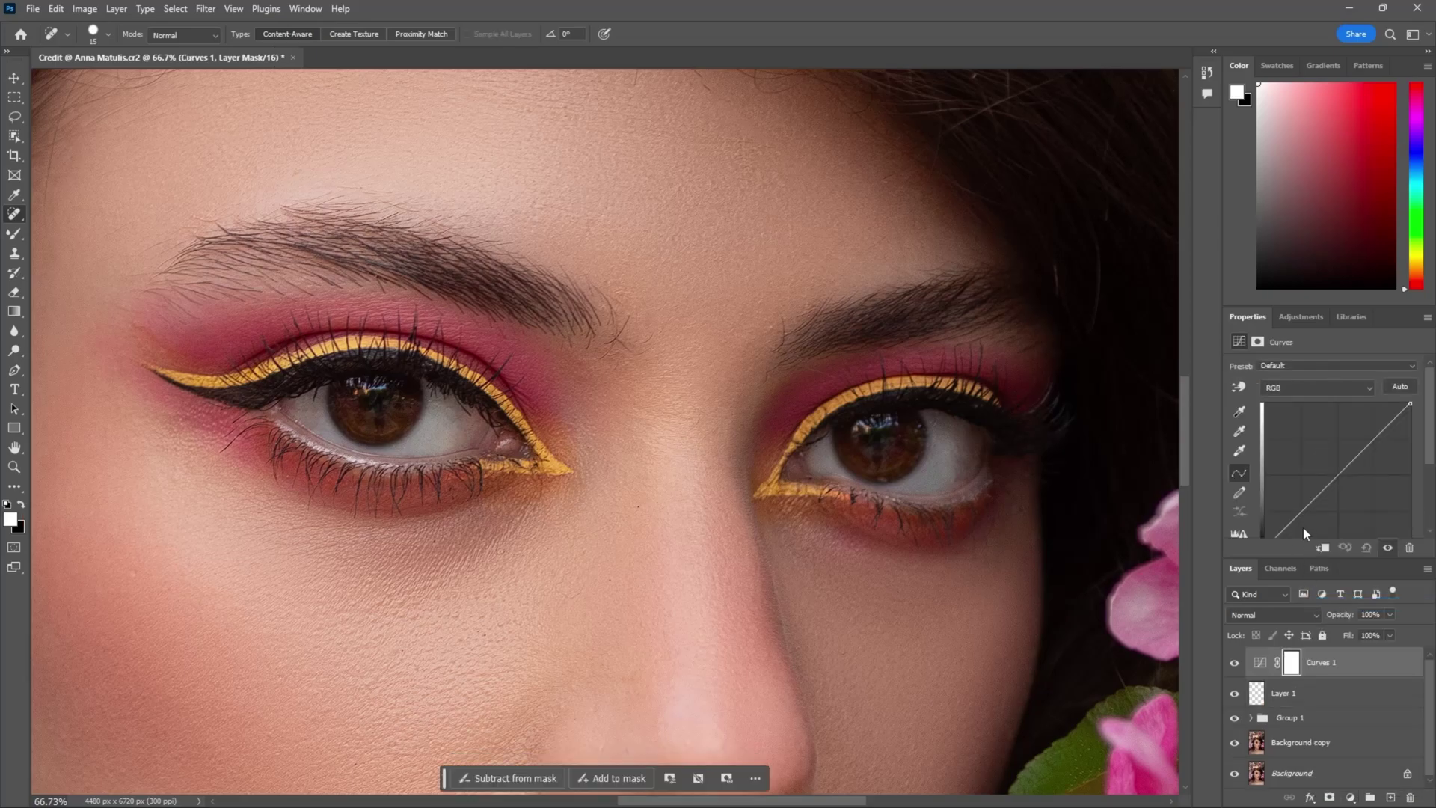
pyautogui.moveTo(1305, 506); pyautogui.dragTo(1323, 461)
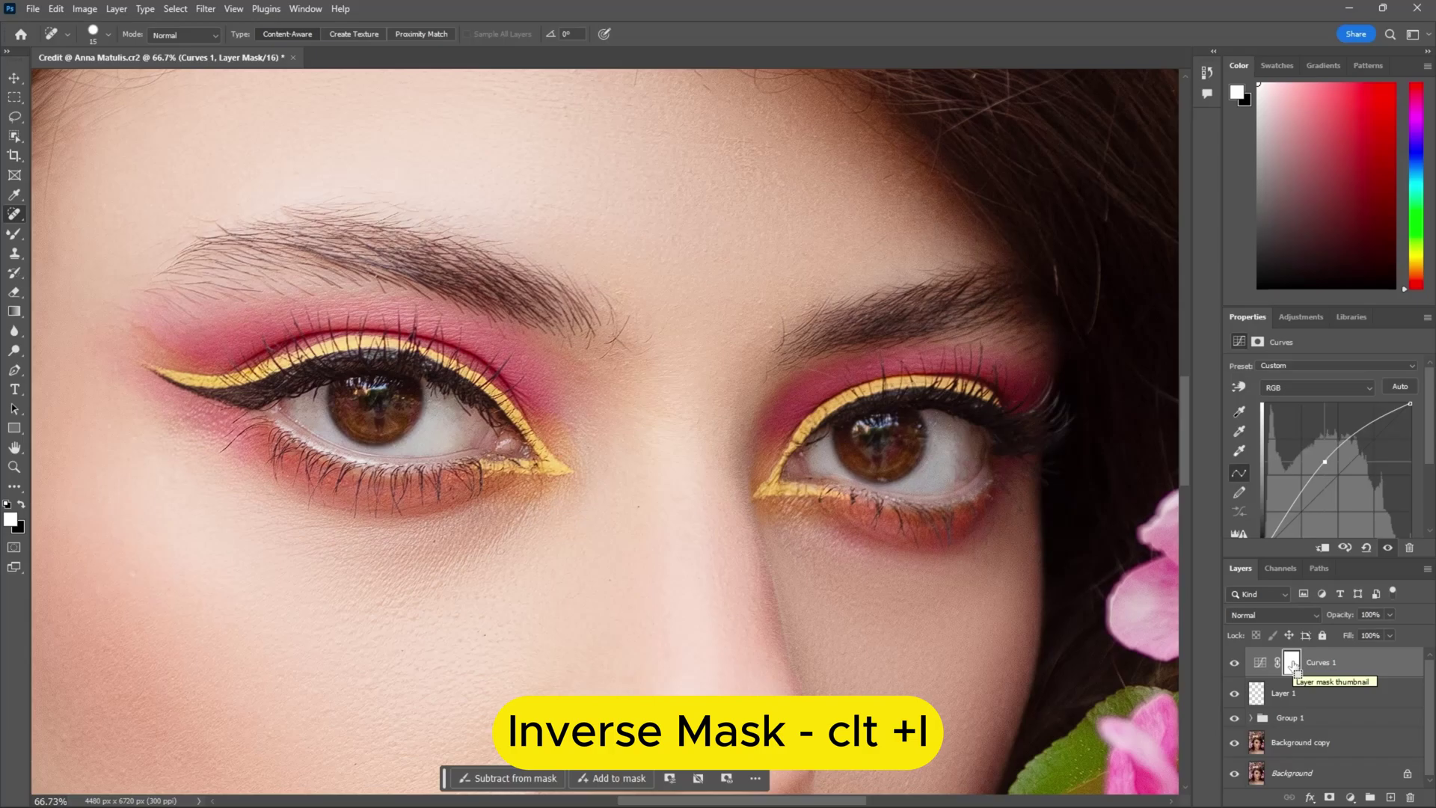
pyautogui.hotkey('ctrl', 'i')
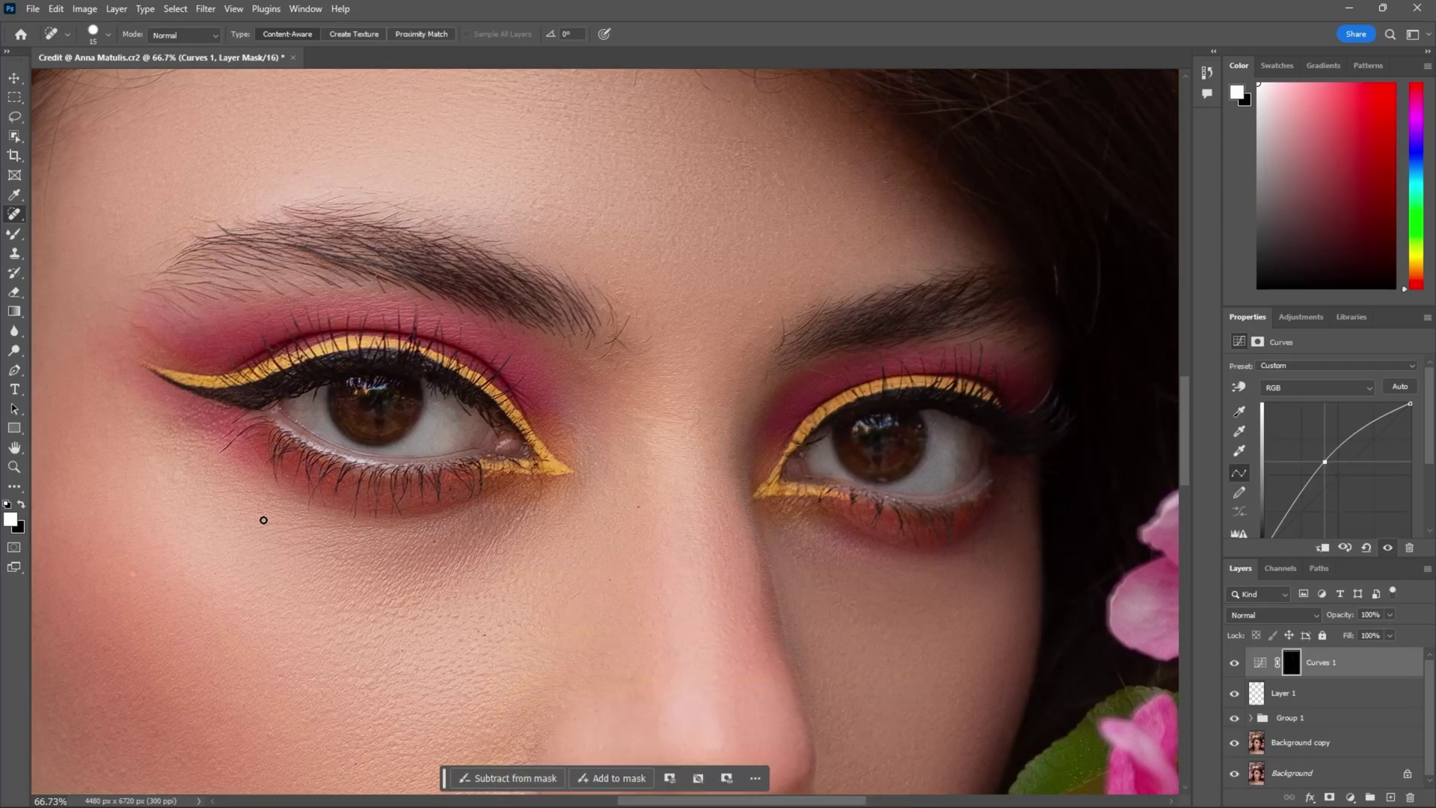
# Paint white with the Brush tool on the Curves mask to brighten the white of the eye beside the earring.
pyautogui.moveTo(14, 234); pyautogui.dragTo(80, 234)
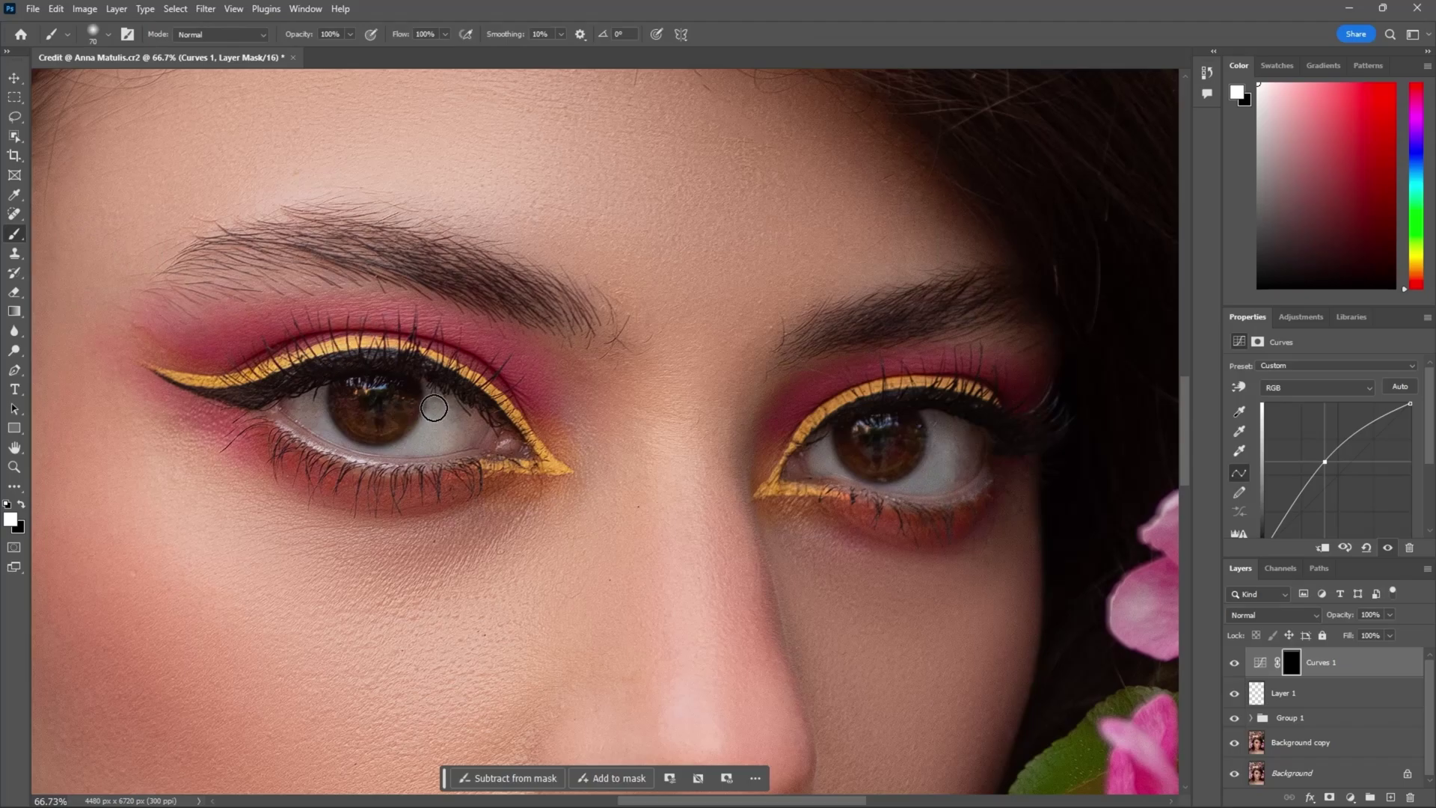
pyautogui.press(']')
pyautogui.moveTo(429, 401)
pyautogui.mouseDown()
pyautogui.moveTo(398, 447)
pyautogui.moveTo(468, 431)
pyautogui.moveTo(441, 408)
pyautogui.moveTo(470, 424)
pyautogui.mouseUp()
pyautogui.moveTo(331, 419)
pyautogui.mouseDown()
pyautogui.moveTo(305, 406)
pyautogui.moveTo(349, 445)
pyautogui.moveTo(419, 449)
pyautogui.mouseUp()
# Brighten the white of the shaded eye by painting white on the Curves mask with a 40 to 50 px brush.
pyautogui.press('[')
pyautogui.press('[')
pyautogui.moveTo(821, 446); pyautogui.dragTo(836, 467)
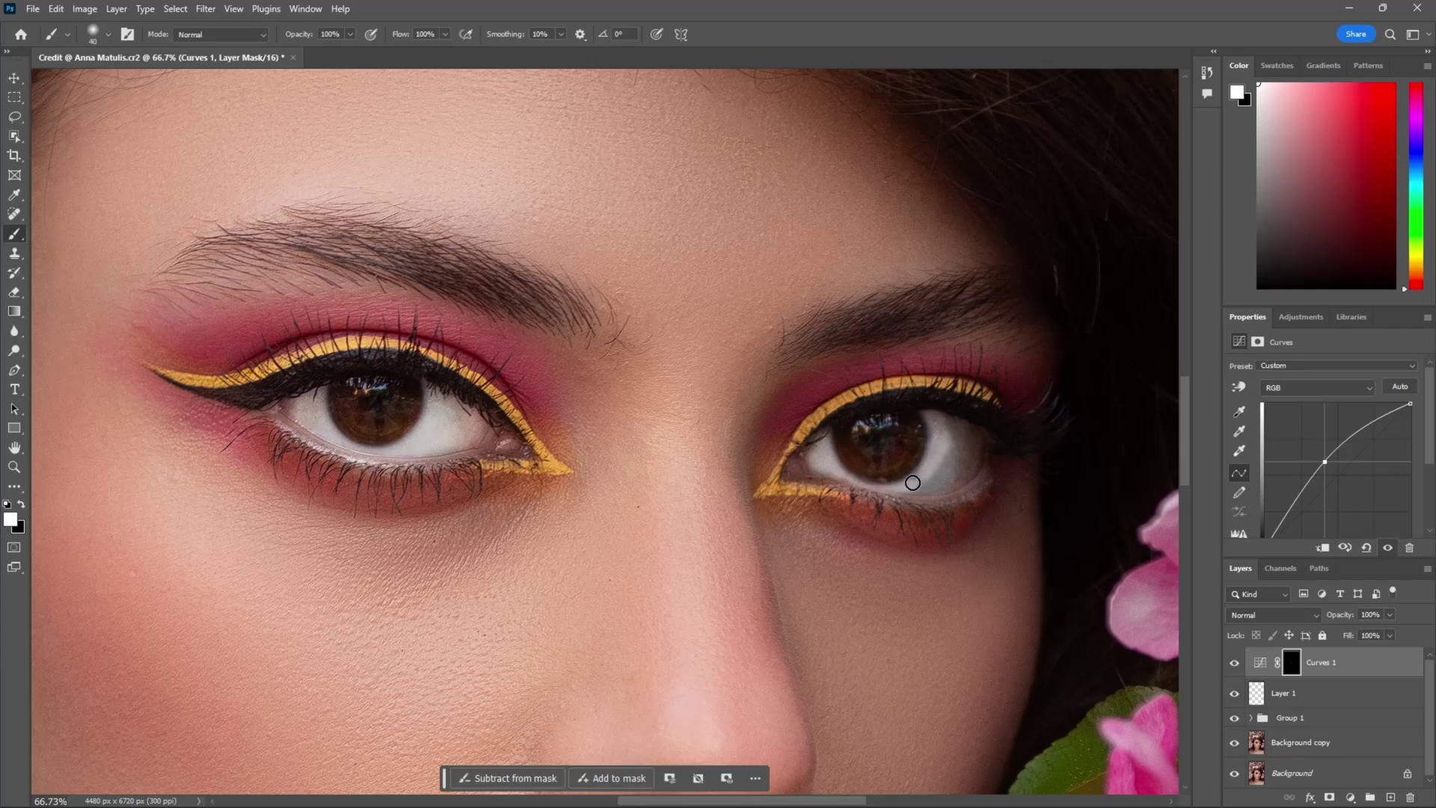
pyautogui.moveTo(946, 422)
pyautogui.mouseDown()
pyautogui.moveTo(972, 457)
pyautogui.moveTo(950, 467)
pyautogui.moveTo(975, 442)
pyautogui.moveTo(949, 475)
pyautogui.mouseUp()
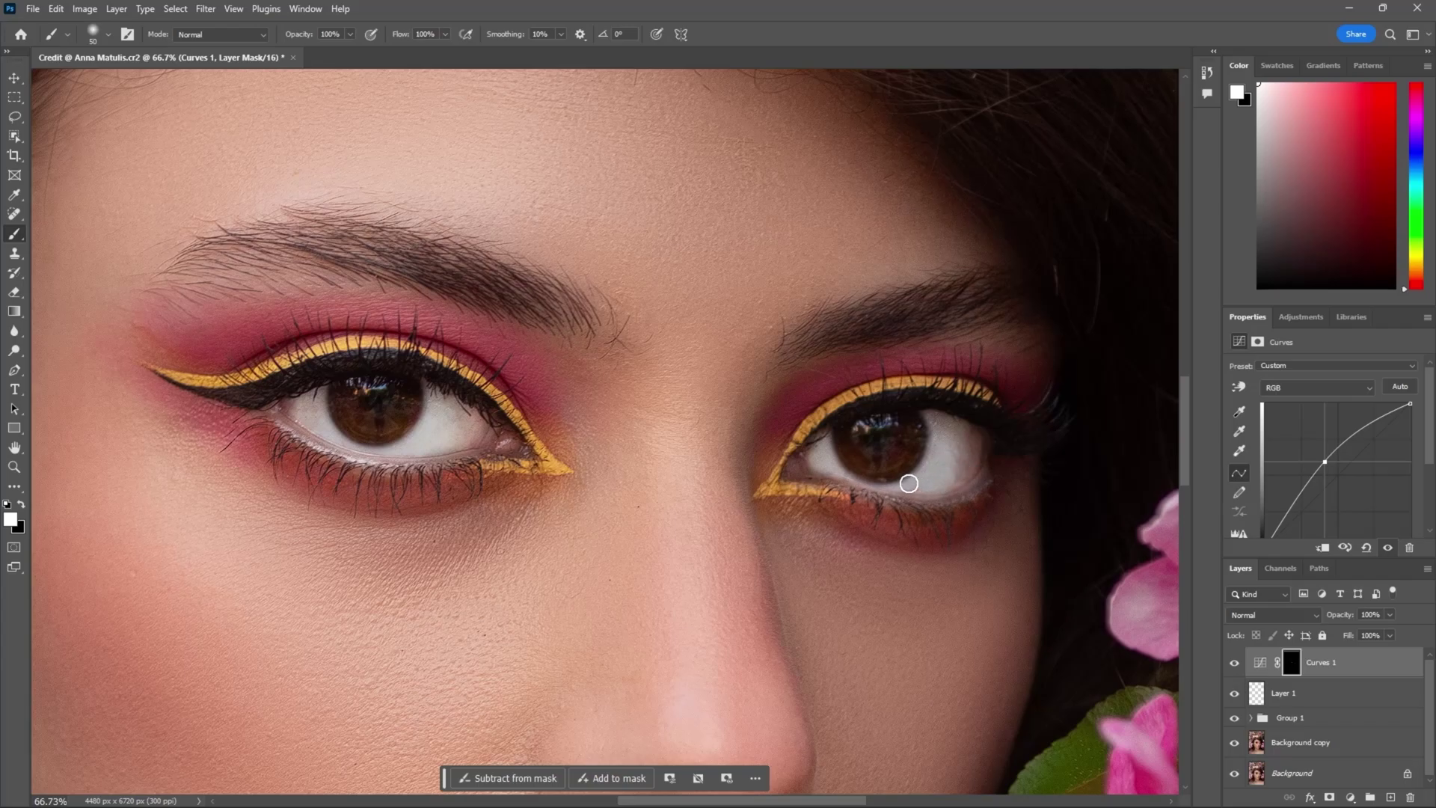
# Lower the opacity of the Curves 1 layer to 45% and compare the eyes with the layer hidden and shown.
pyautogui.scroll(-5, 782, 426)
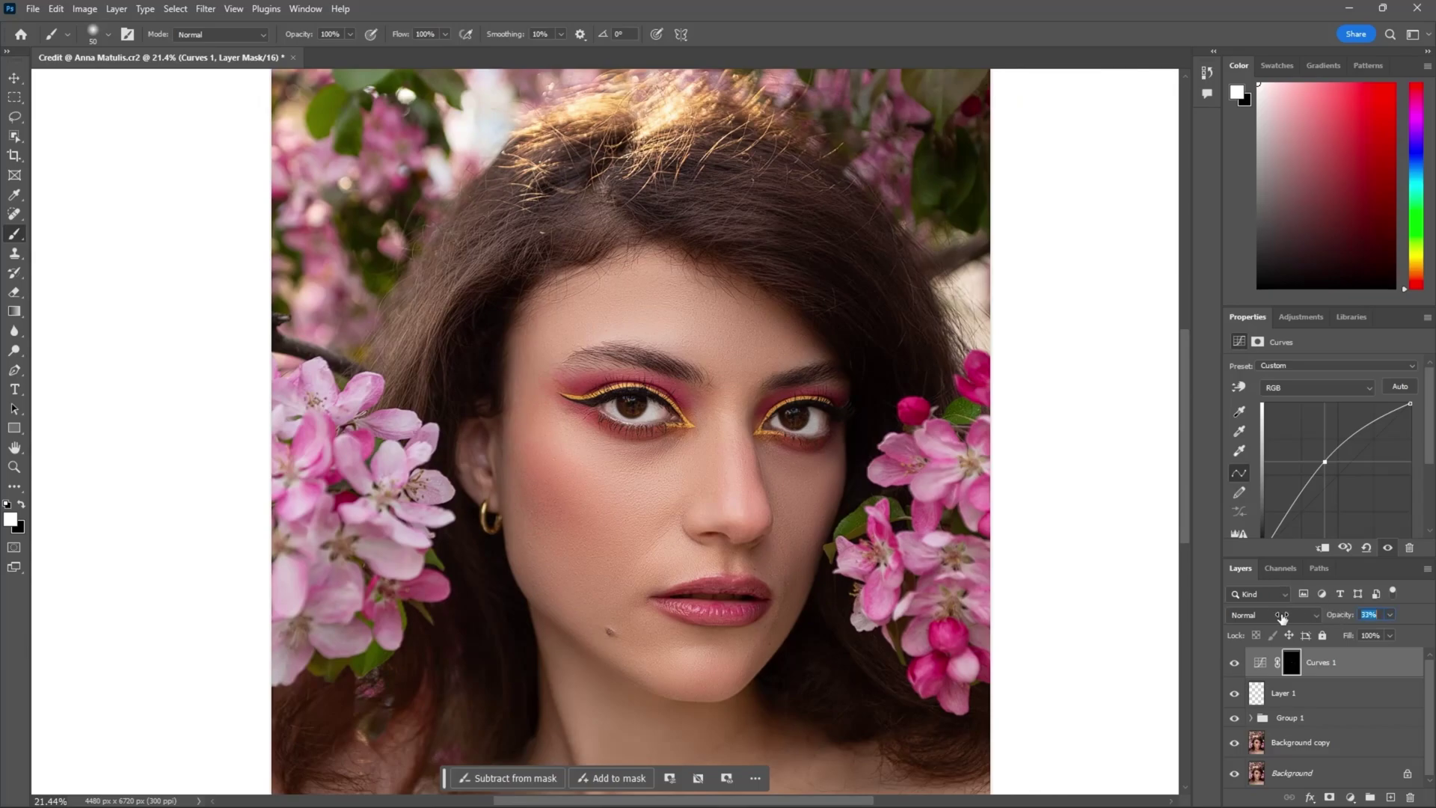
pyautogui.moveTo(1284, 616); pyautogui.dragTo(1251, 617)
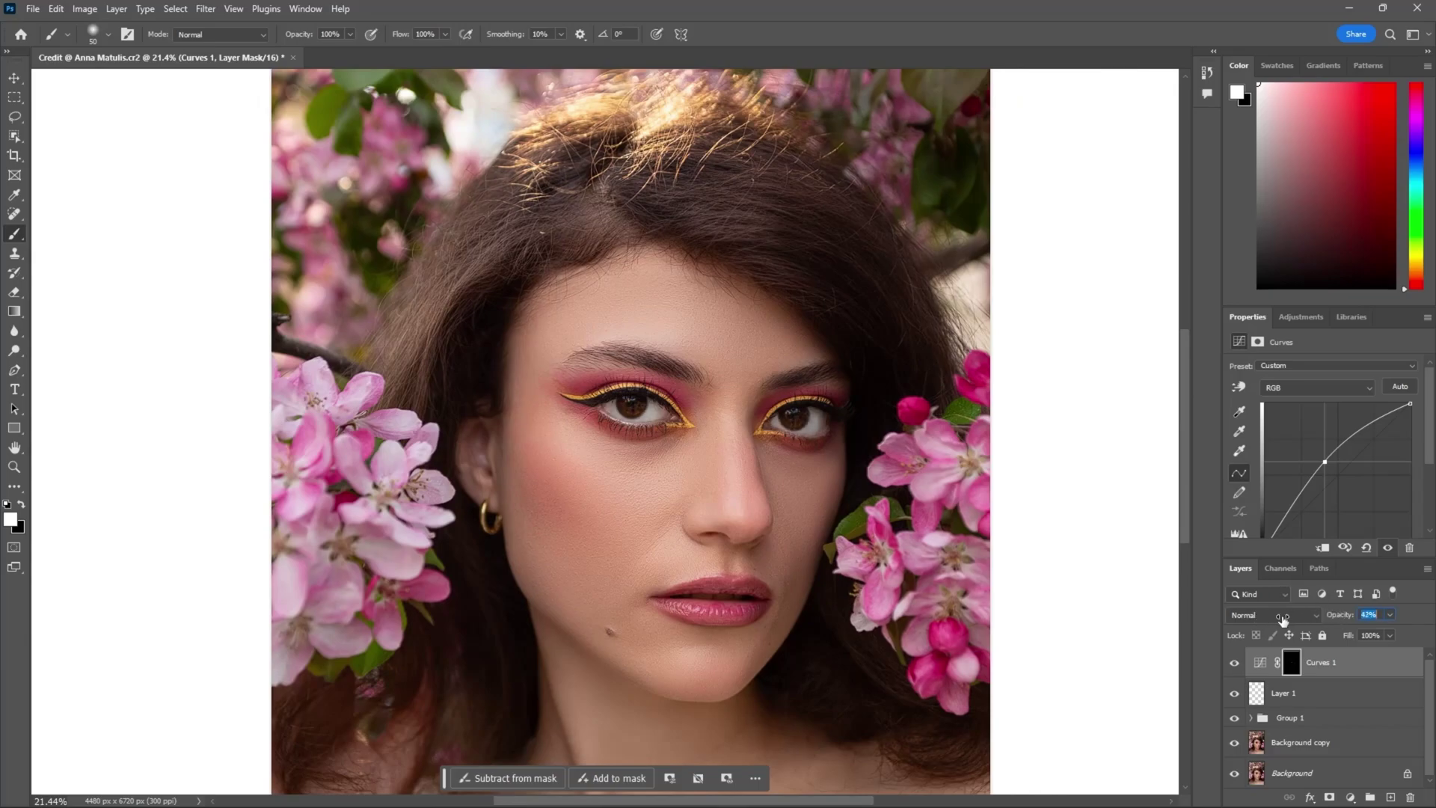
pyautogui.moveTo(1285, 617); pyautogui.dragTo(1280, 614)
pyautogui.click(1235, 663)
pyautogui.click(1234, 662)
pyautogui.click(1234, 662)
pyautogui.click(1234, 663)
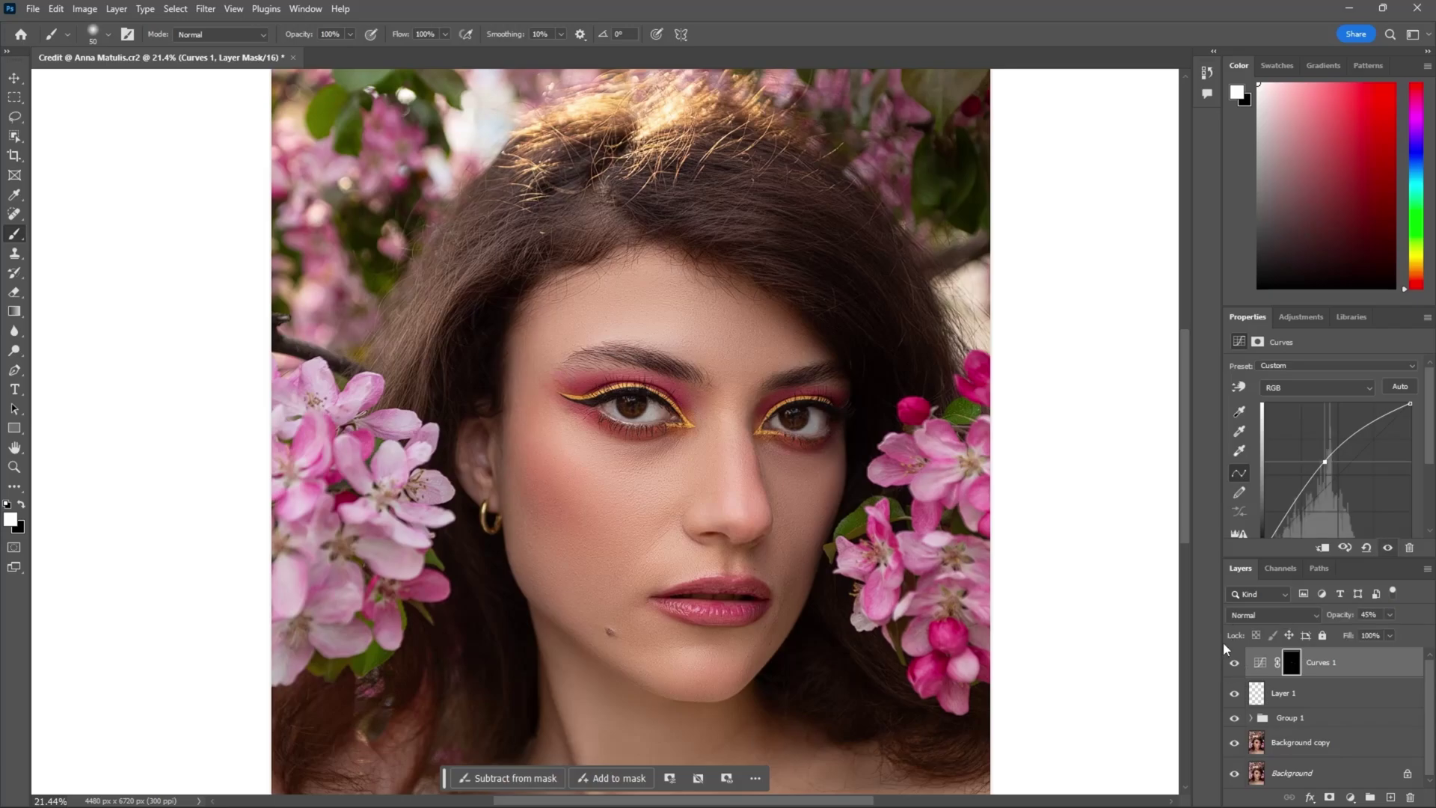
# Add a second Curves adjustment layer, raise its RGB curve to brighten the image, and invert its mask to black.
pyautogui.click(1351, 797)
pyautogui.click(1339, 653)
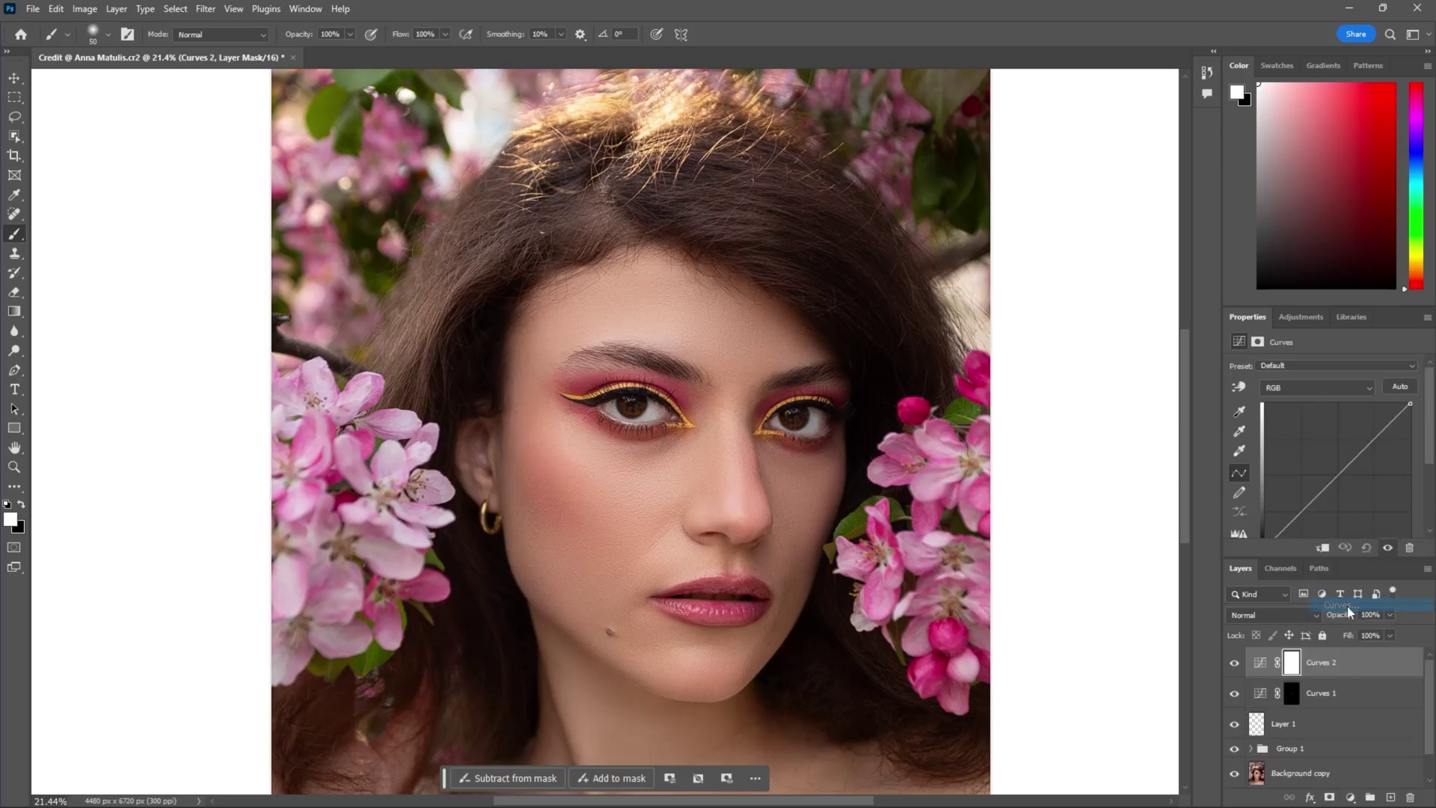
pyautogui.moveTo(1333, 479); pyautogui.dragTo(1316, 464)
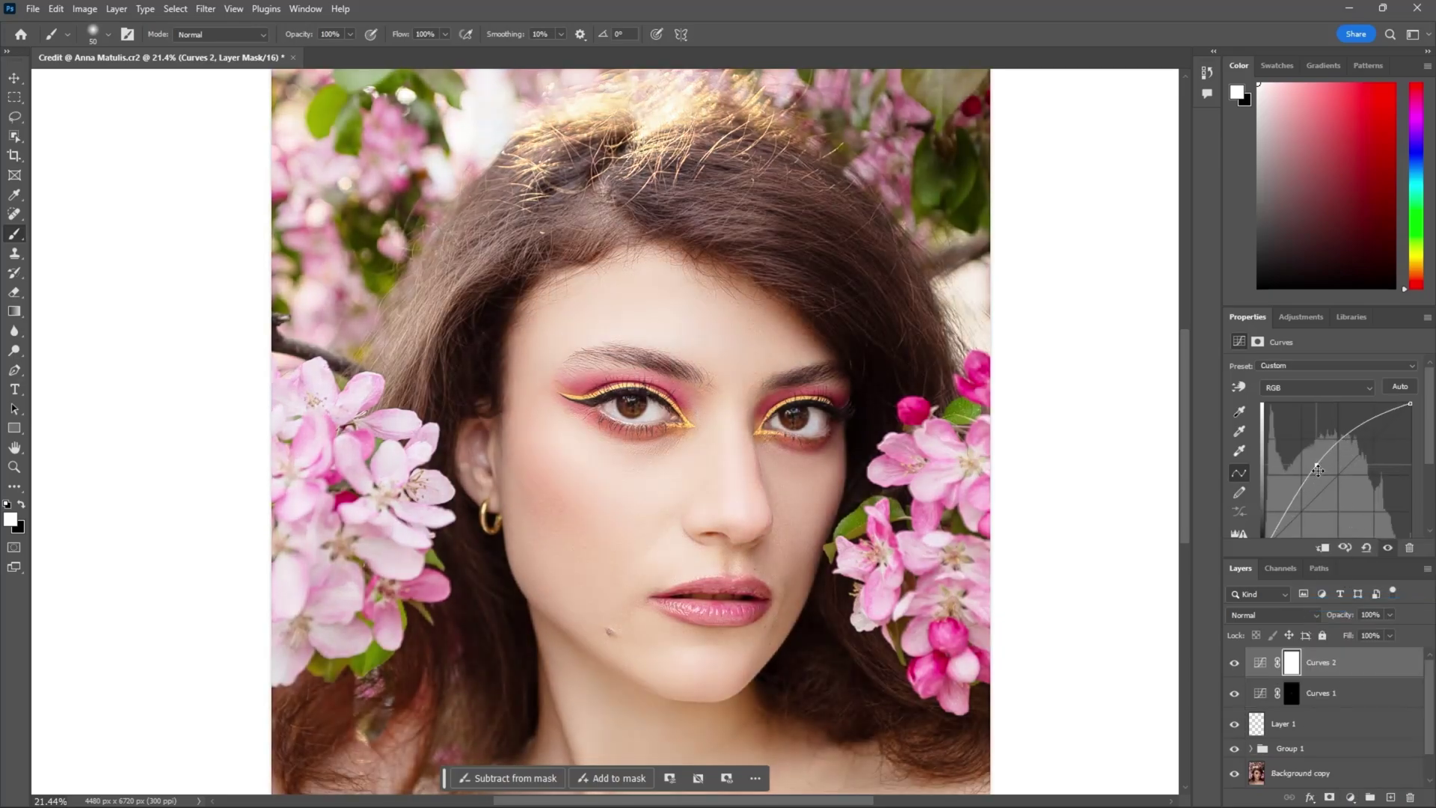
pyautogui.hotkey('ctrl', 'i')
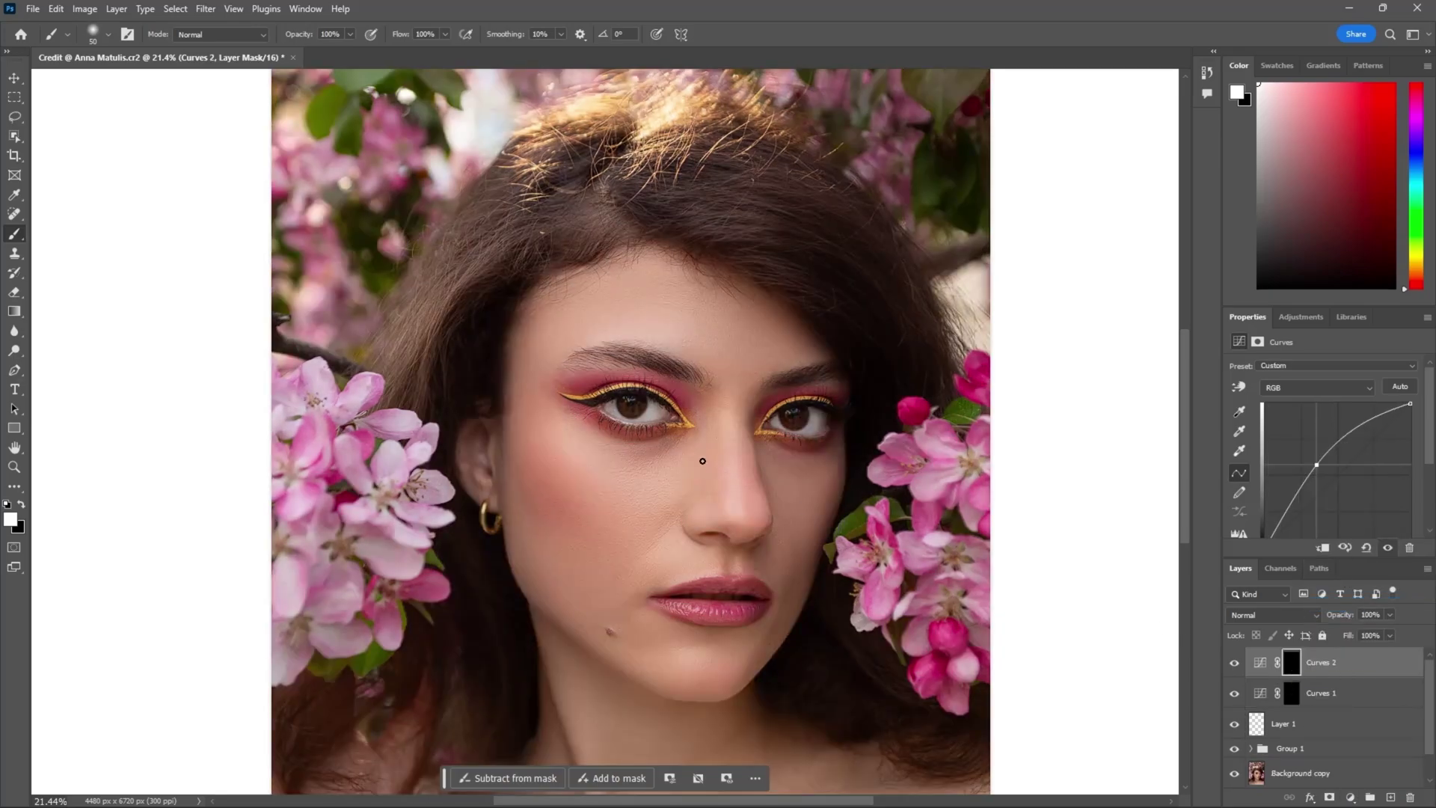
# Paint white on the Curves 2 mask with a small brush to brighten the irises of both eyes.
pyautogui.scroll(5, 628, 410)
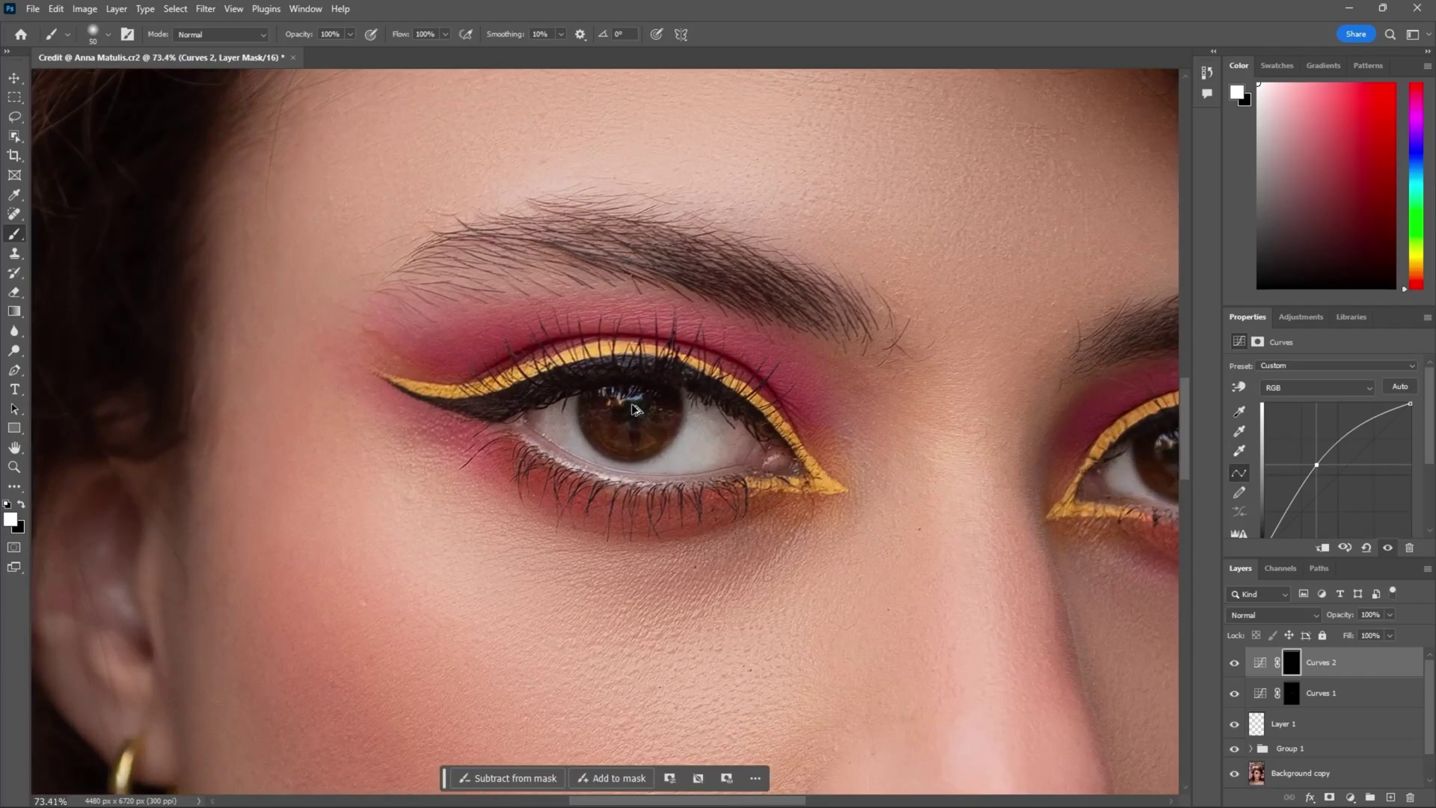
pyautogui.scroll(2, 632, 408)
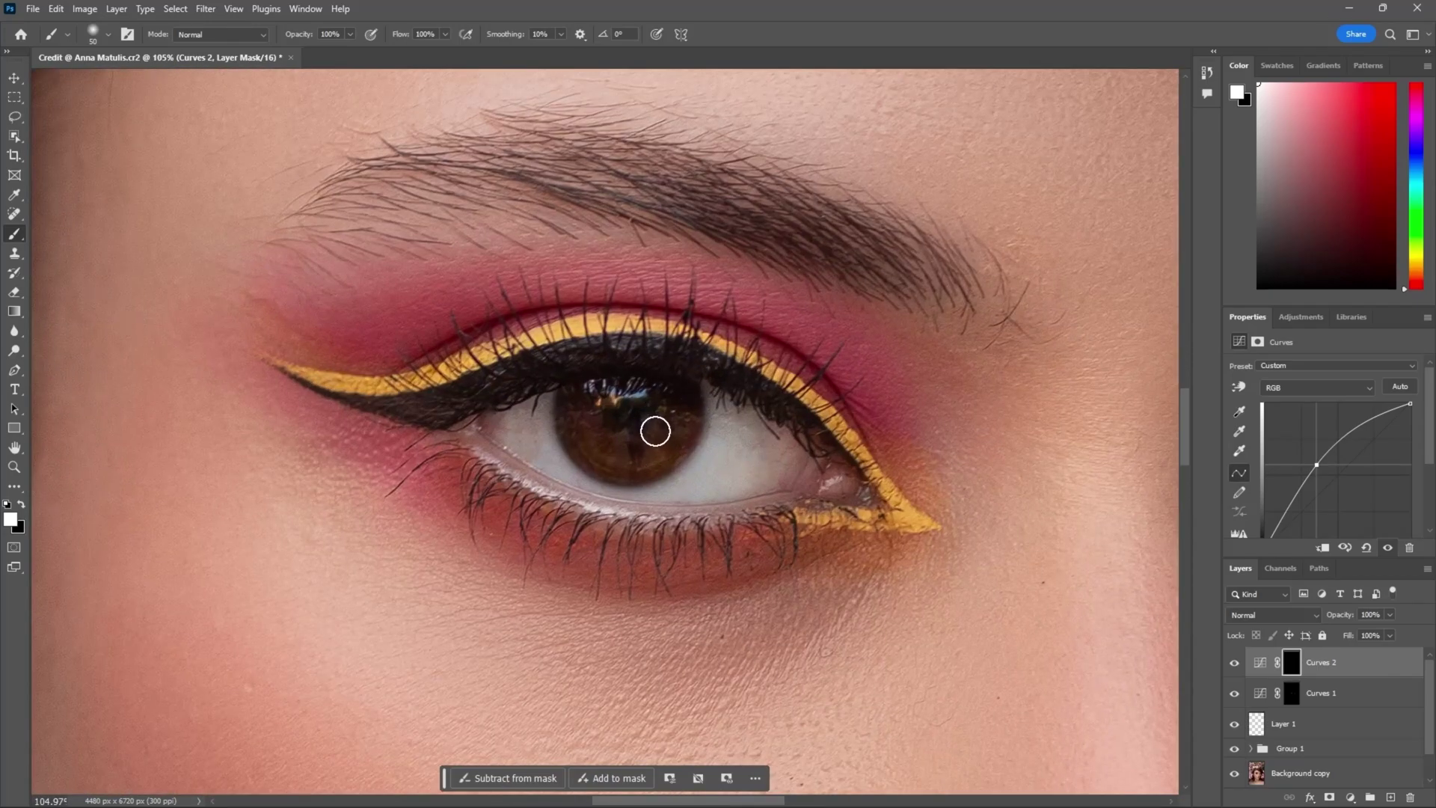
pyautogui.moveTo(663, 438)
pyautogui.mouseDown()
pyautogui.moveTo(630, 456)
pyautogui.moveTo(591, 430)
pyautogui.moveTo(644, 452)
pyautogui.mouseUp()
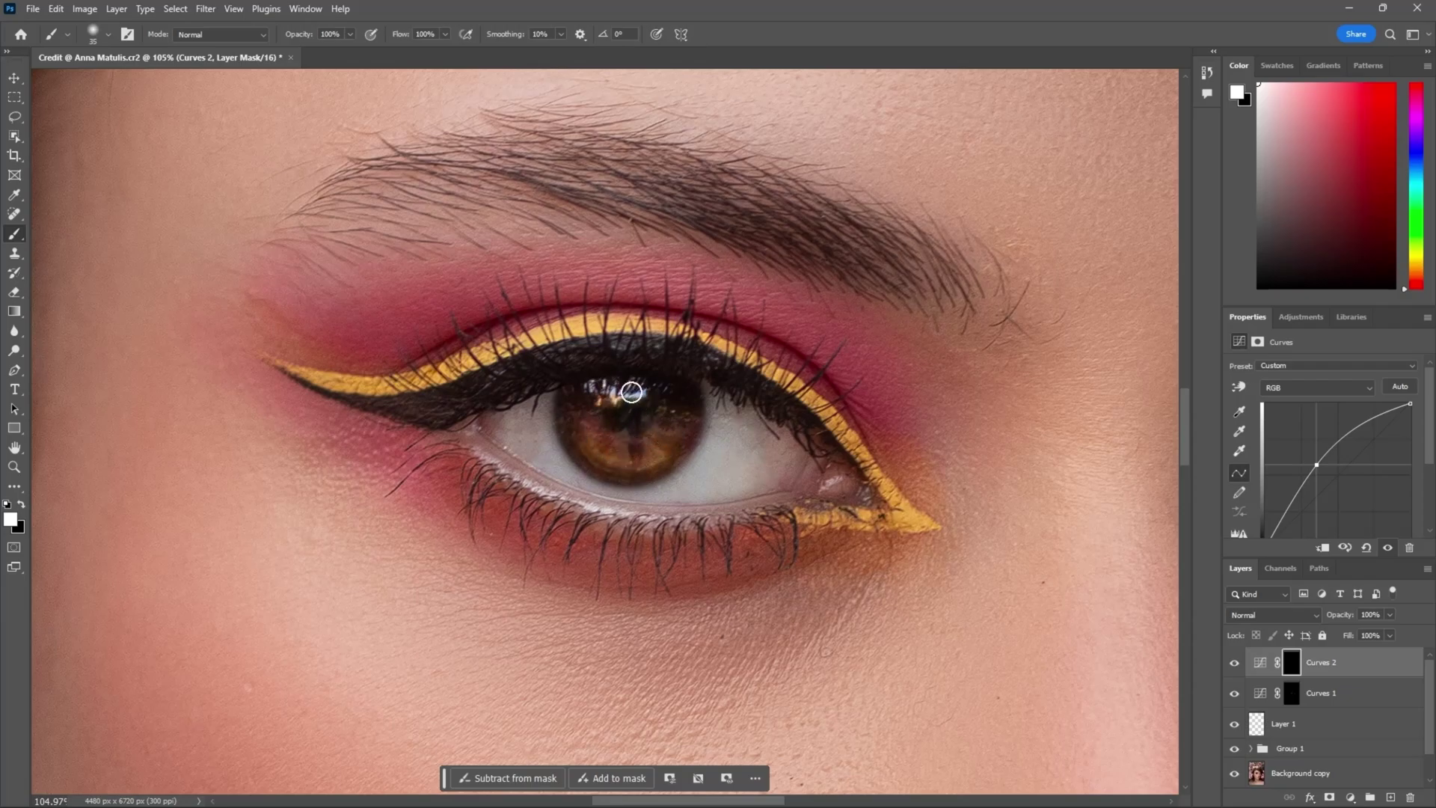
pyautogui.hscroll(6, 746, 475)
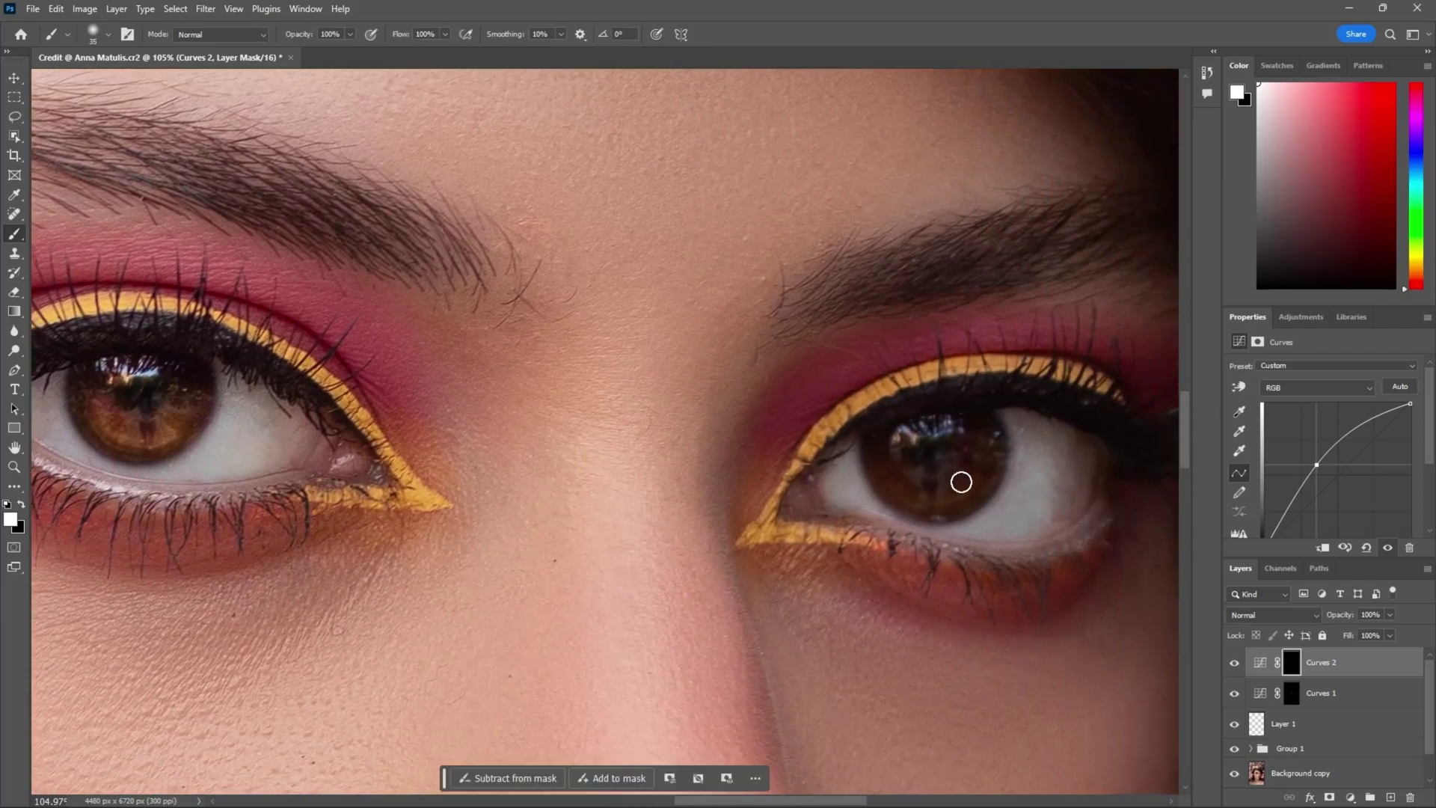
pyautogui.moveTo(947, 497)
pyautogui.mouseDown()
pyautogui.moveTo(892, 468)
pyautogui.moveTo(941, 490)
pyautogui.moveTo(968, 459)
pyautogui.moveTo(946, 428)
pyautogui.moveTo(911, 430)
pyautogui.moveTo(952, 431)
pyautogui.moveTo(981, 454)
pyautogui.mouseUp()
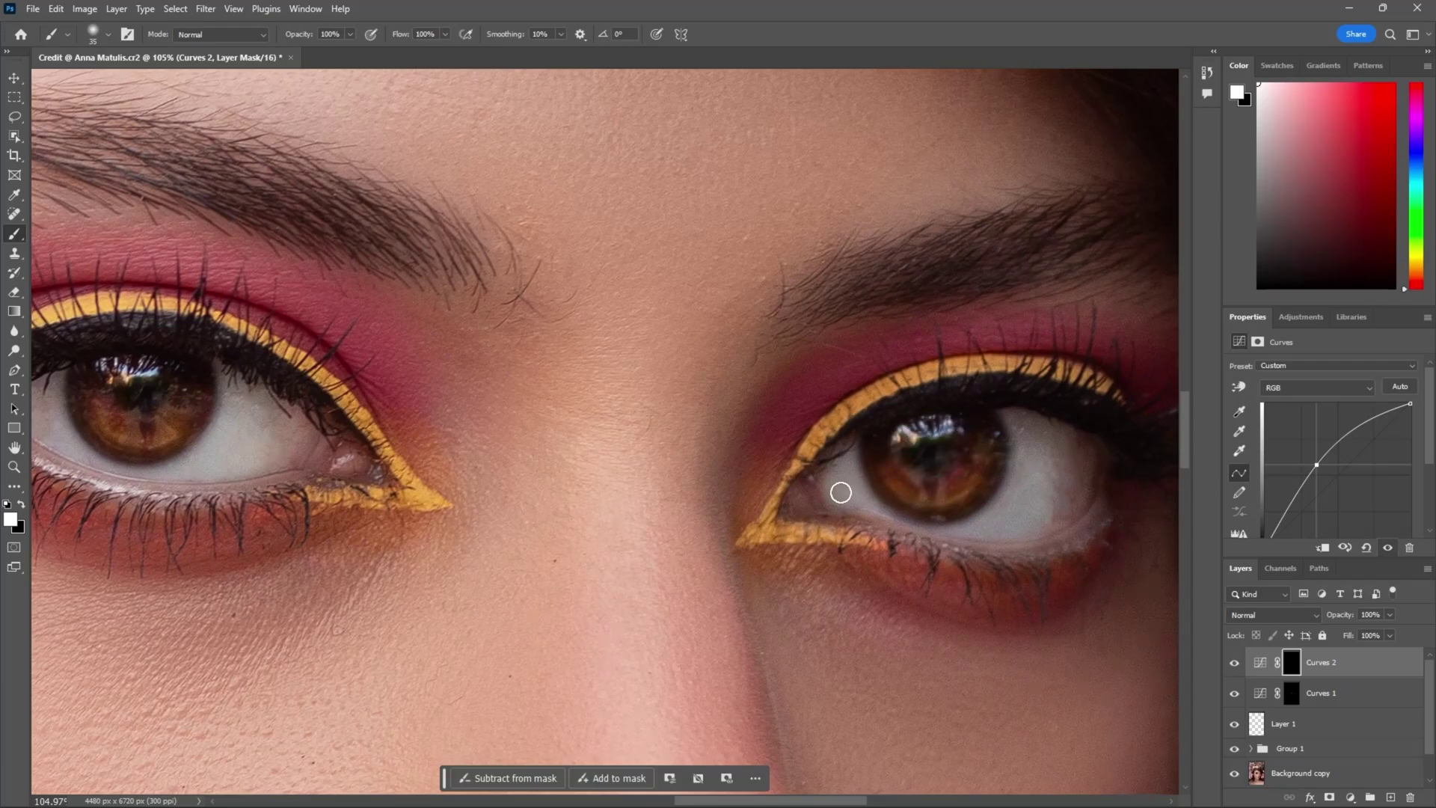
pyautogui.hscroll(-3, 748, 498)
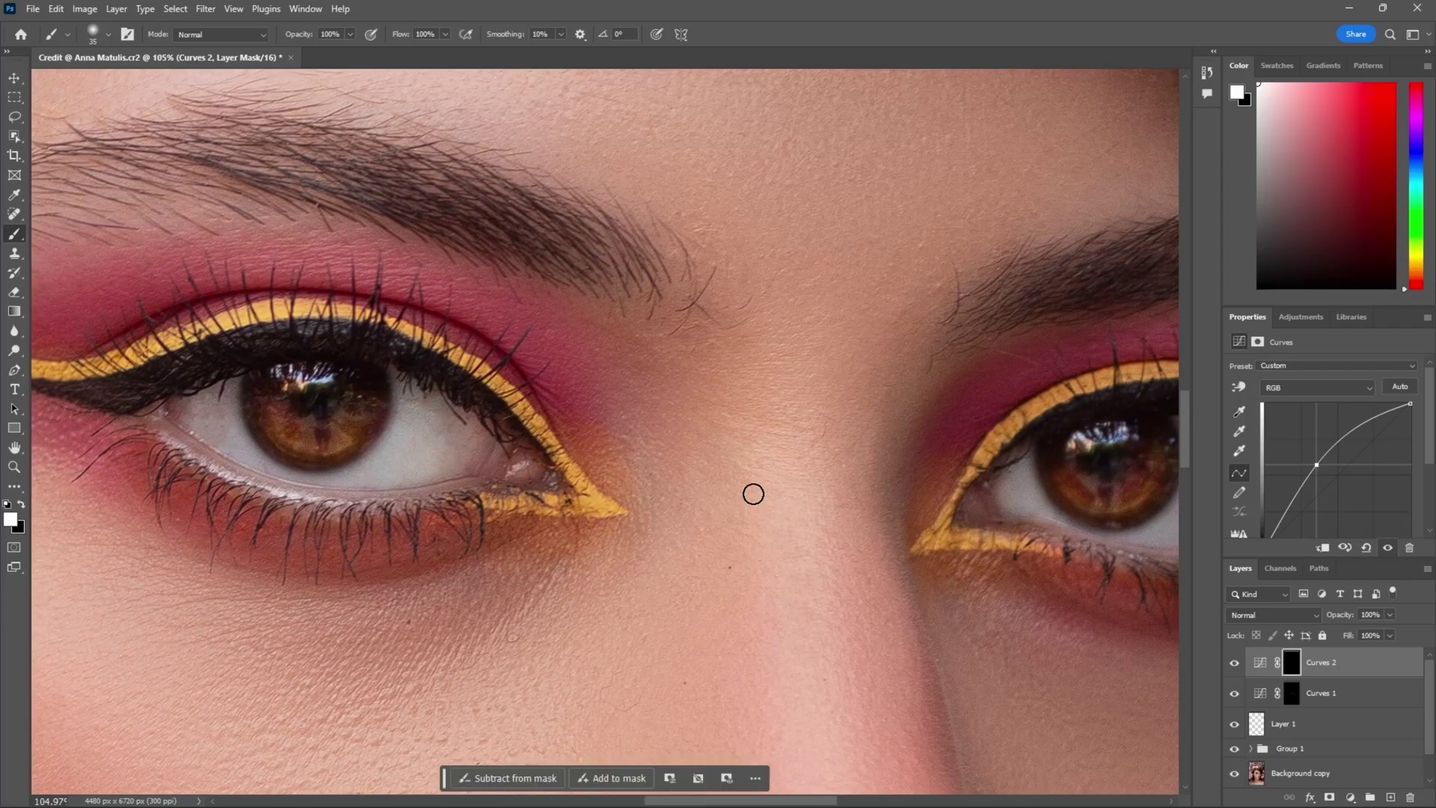
# Lower the opacity of the Curves 2 layer to 45% and compare the irises with the layer hidden and shown.
pyautogui.scroll(-8, 752, 489)
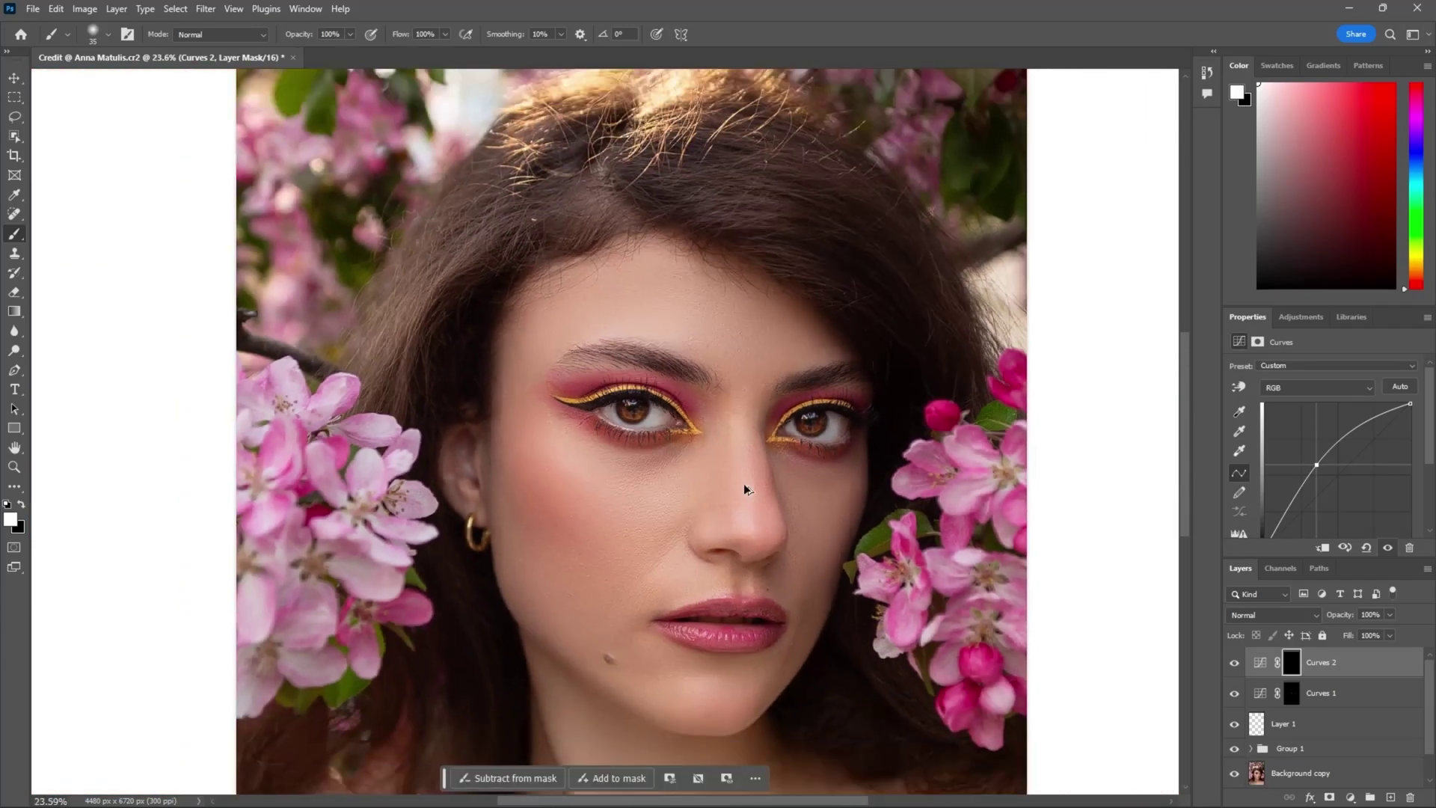
pyautogui.scroll(-1, 743, 489)
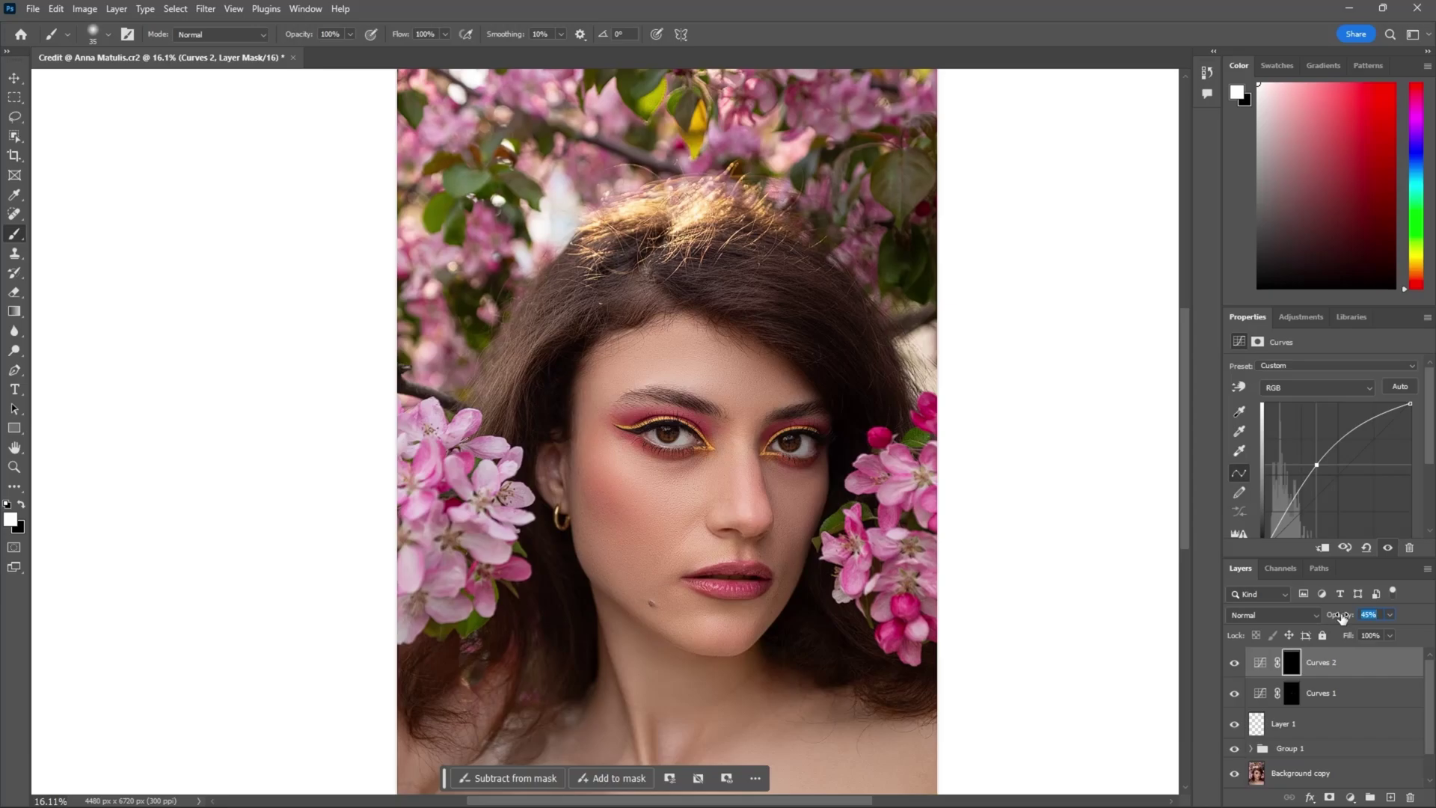
pyautogui.click(1234, 664)
pyautogui.click(1235, 664)
pyautogui.click(1234, 664)
pyautogui.click(1235, 664)
pyautogui.click(1234, 664)
pyautogui.click(1234, 666)
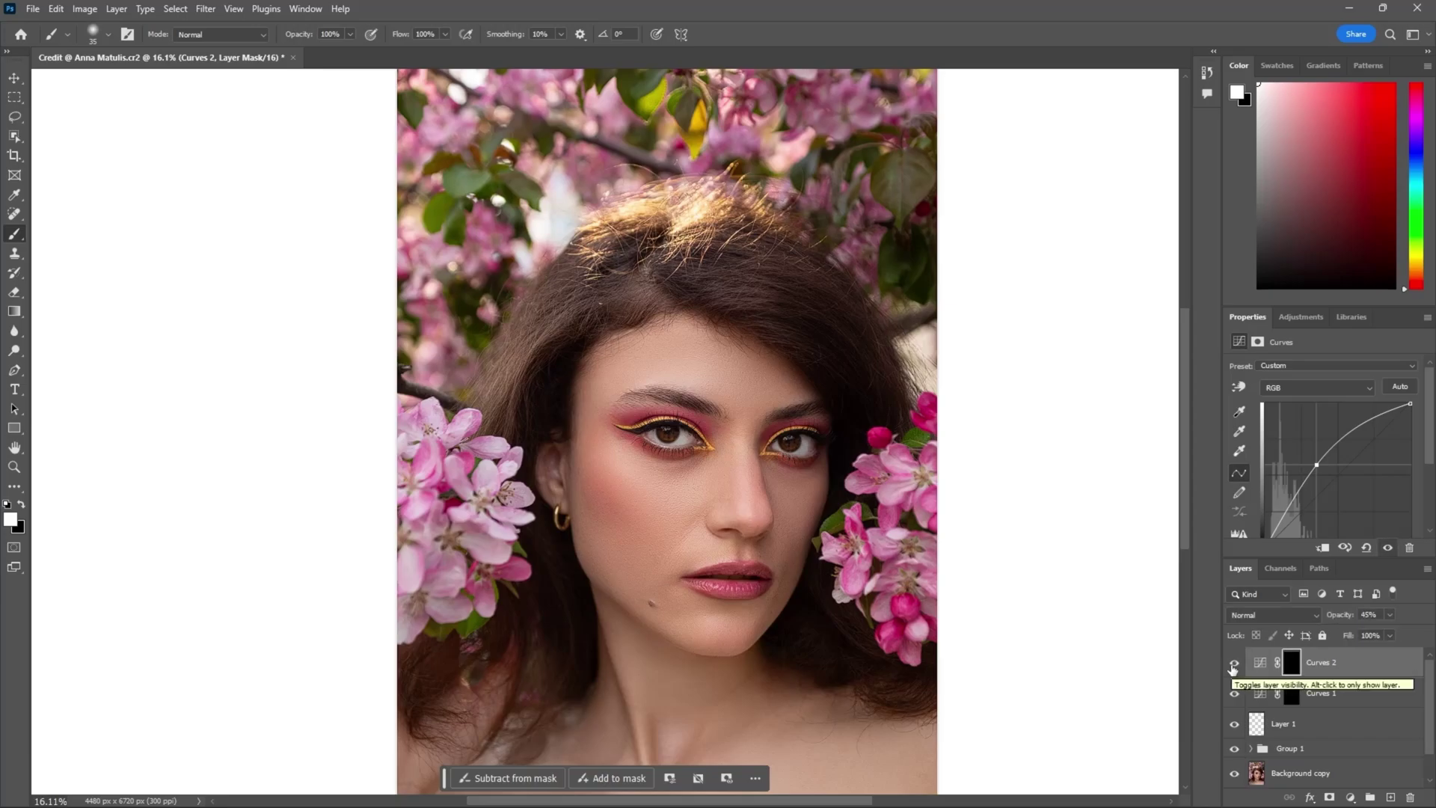
# Add a third Curves adjustment layer, pull its RGB curve down to darken the image, and invert its mask to black.
pyautogui.click(1349, 796)
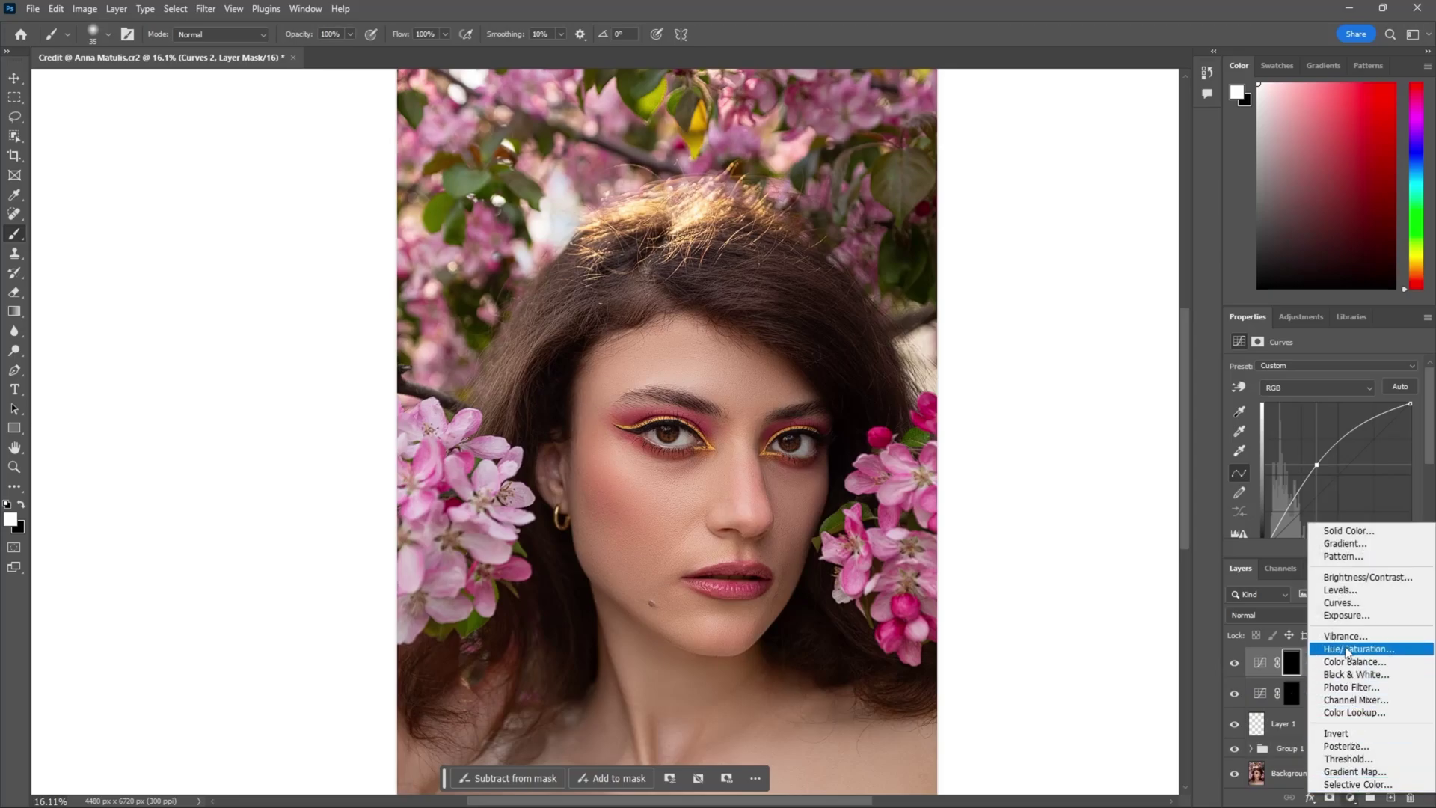
pyautogui.click(1341, 602)
pyautogui.moveTo(1335, 480); pyautogui.dragTo(1346, 491)
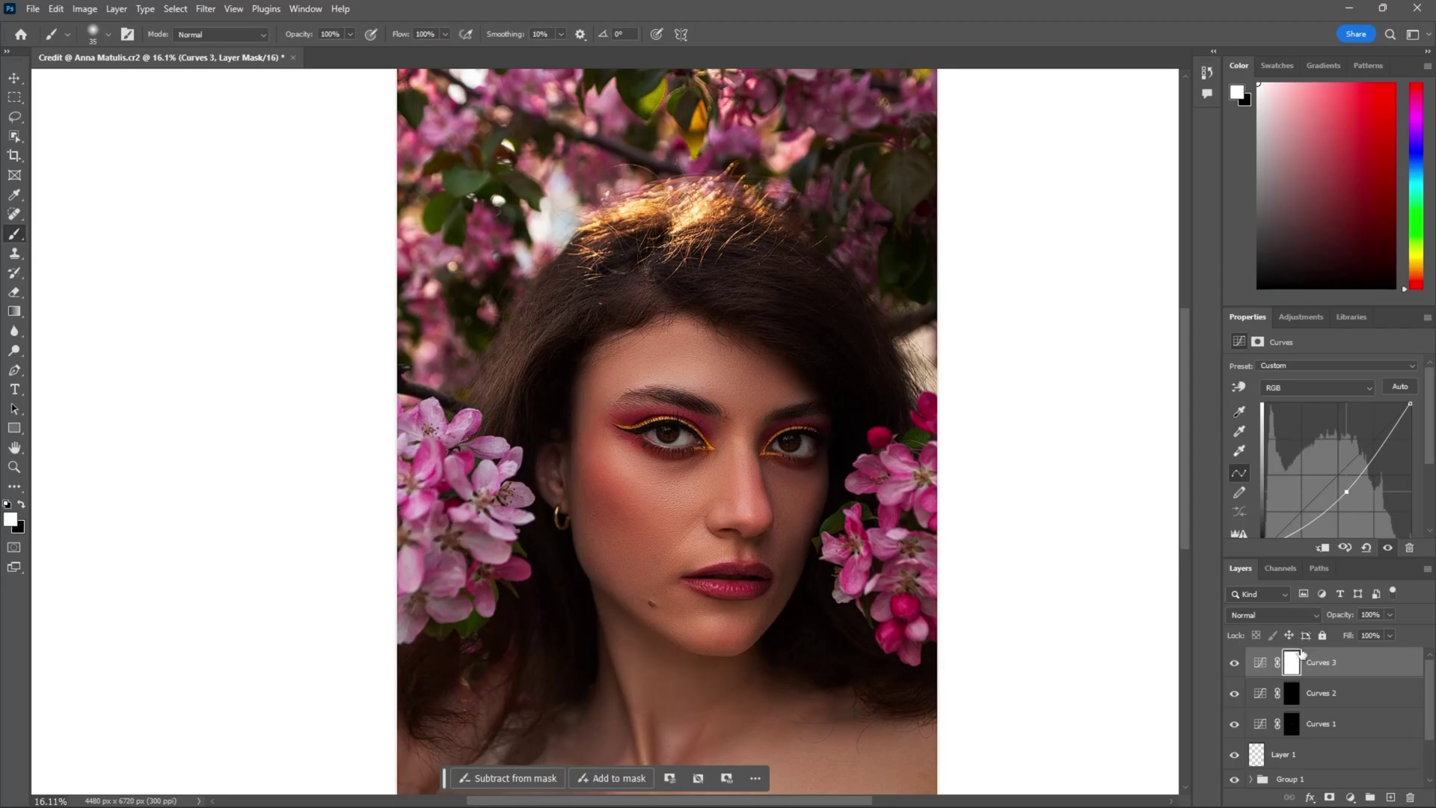
pyautogui.hotkey('ctrl', 'i')
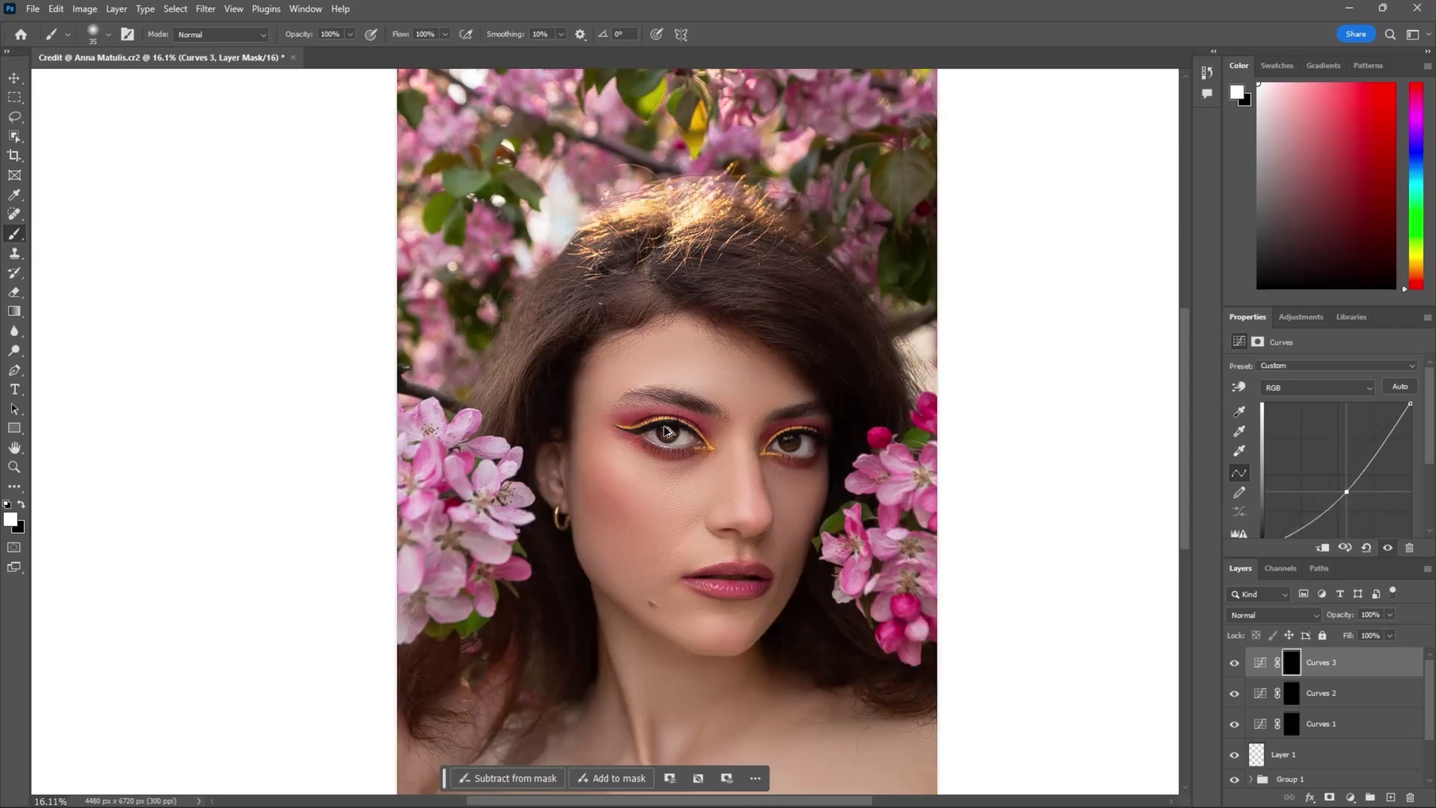
# Paint white on the Curves 3 mask with a 40 to 45 px brush to darken the outer rims of both irises.
pyautogui.scroll(6, 668, 431)
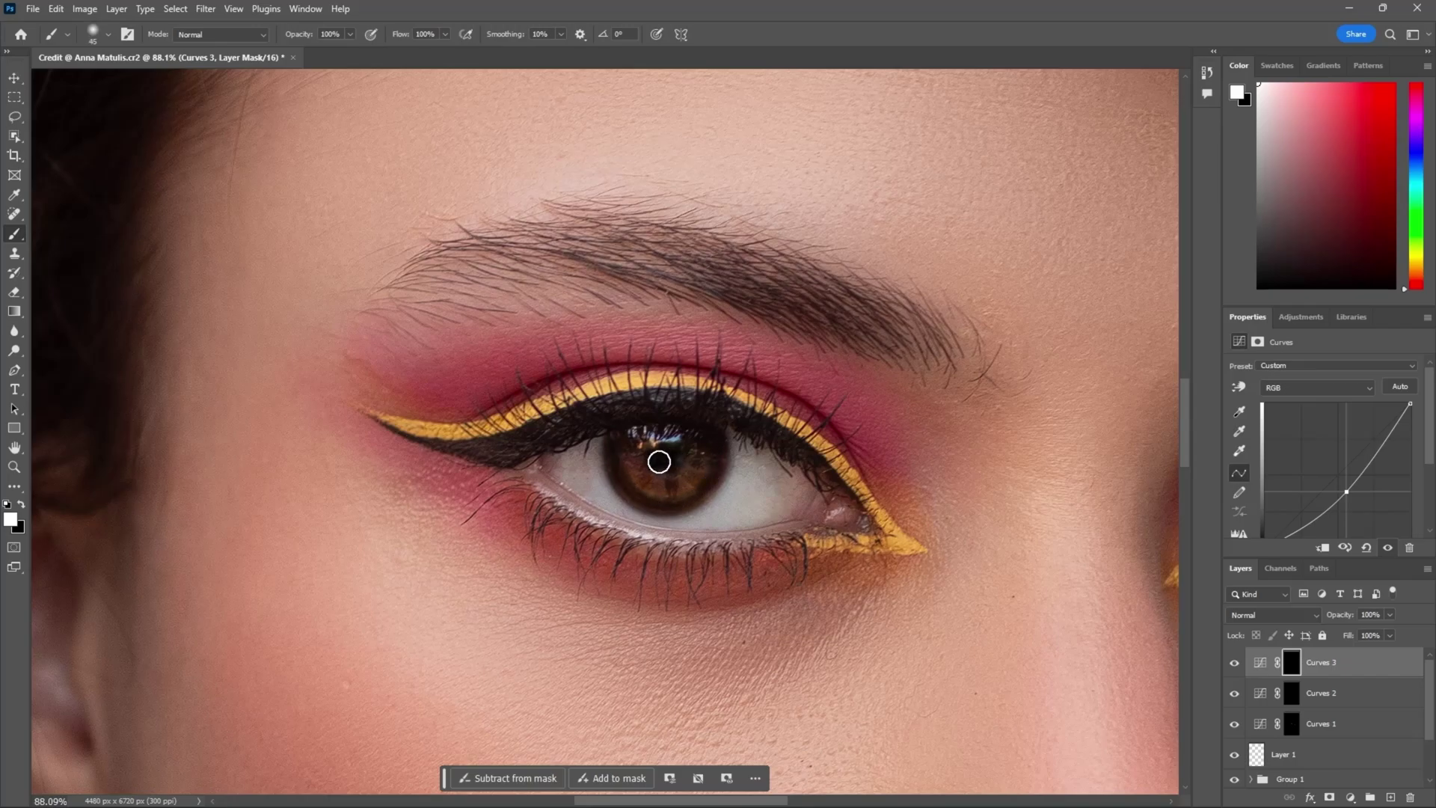
pyautogui.moveTo(803, 529); pyautogui.dragTo(497, 465)
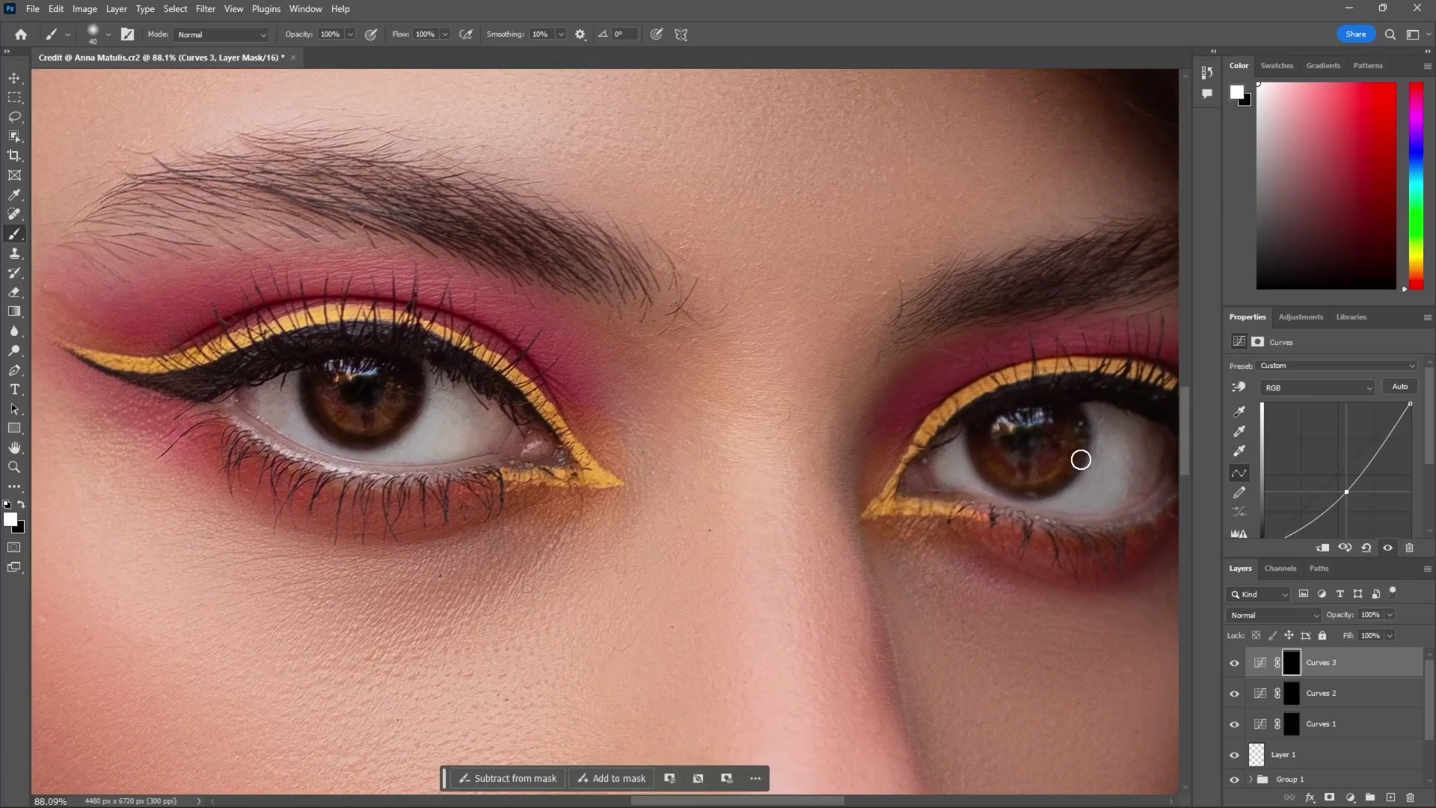
pyautogui.moveTo(1079, 453)
pyautogui.mouseDown()
pyautogui.moveTo(1017, 486)
pyautogui.moveTo(990, 475)
pyautogui.moveTo(1041, 439)
pyautogui.mouseUp()
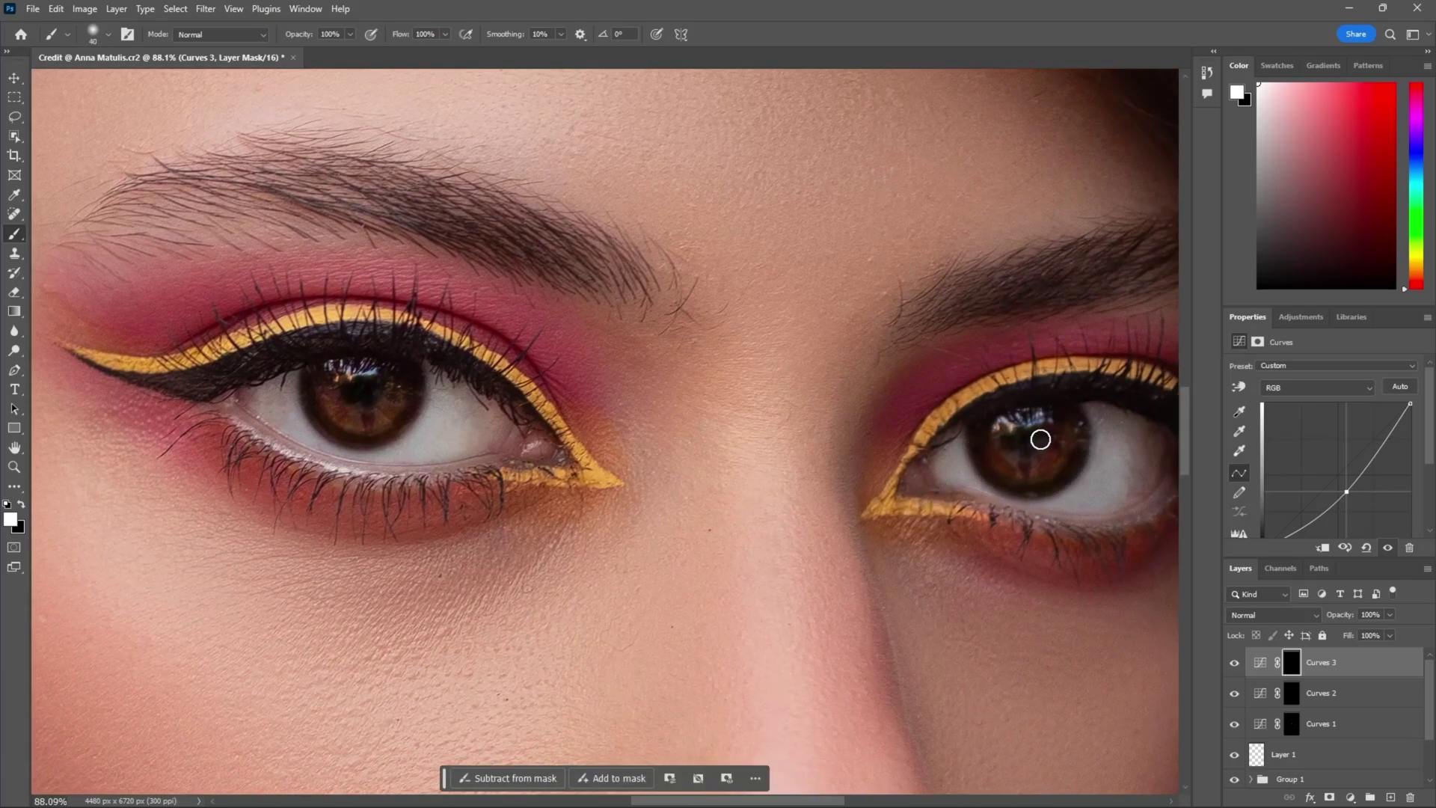
pyautogui.press('[')
# Lower the opacity of the Curves 3 layer and compare the eyes with the layer hidden and shown.
pyautogui.scroll(-5, 1054, 477)
pyautogui.scroll(-3, 831, 488)
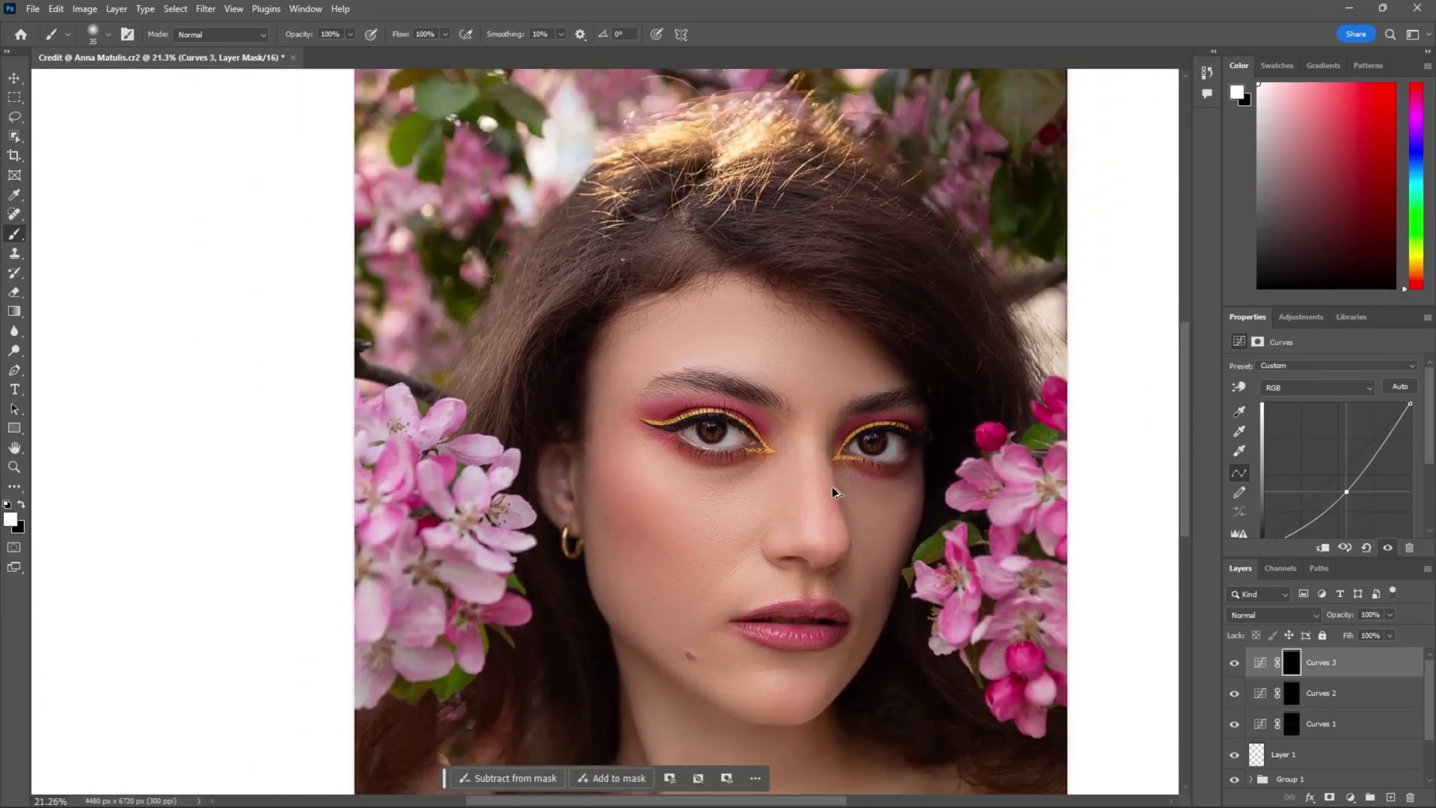
pyautogui.moveTo(857, 504); pyautogui.dragTo(775, 460)
pyautogui.moveTo(1338, 617); pyautogui.dragTo(1167, 615)
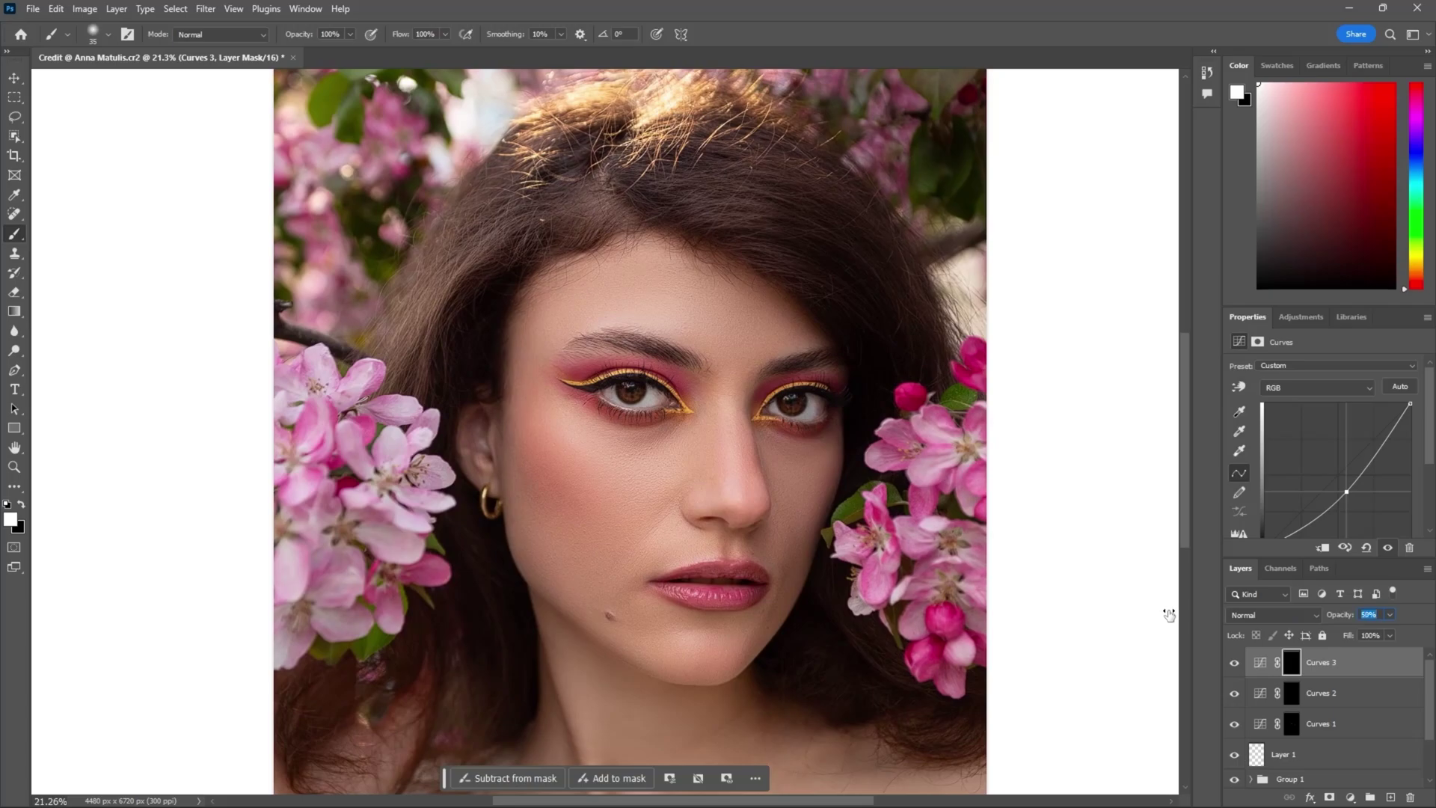
pyautogui.click(1234, 662)
pyautogui.click(1234, 663)
pyautogui.click(1233, 663)
pyautogui.click(1234, 662)
pyautogui.click(1234, 663)
pyautogui.click(1234, 662)
# Group the three Curves layers and rename the group "eye retouching".
pyautogui.keyDown('shift'); pyautogui.click(1321, 723); pyautogui.keyUp('shift')
pyautogui.hotkey('ctrl', 'g')
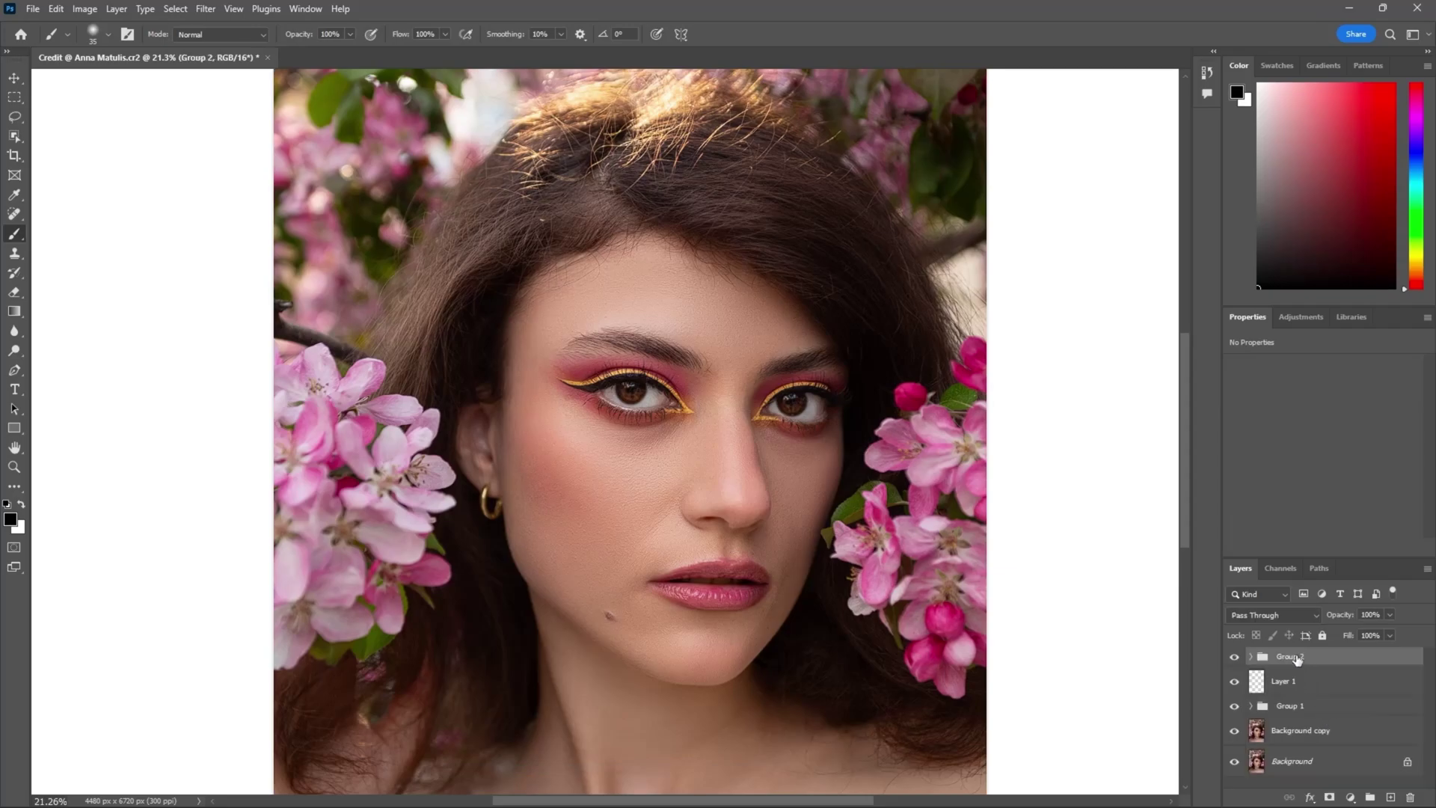
pyautogui.doubleClick(1289, 657)
pyautogui.write('eye retouch')
pyautogui.press('Return')
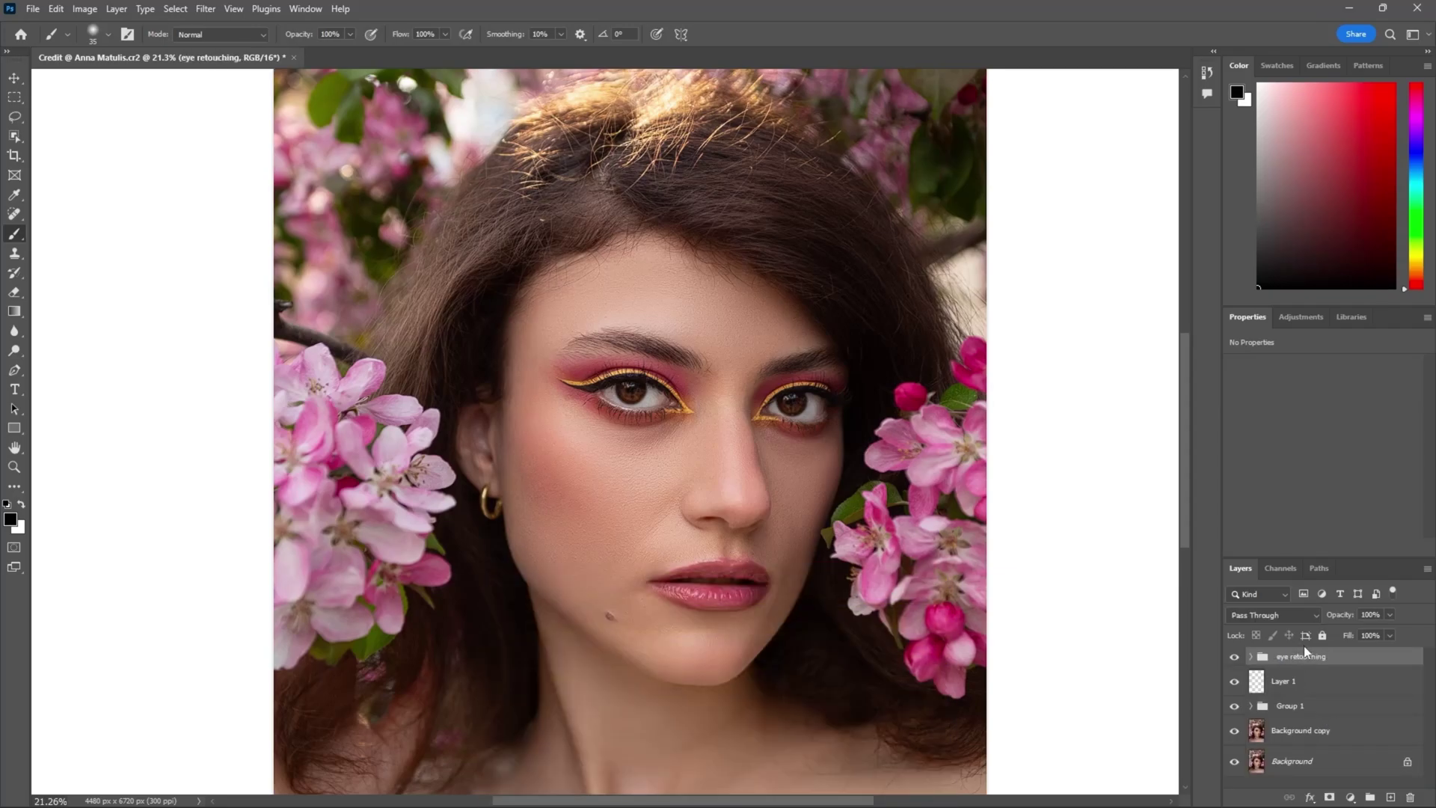
# Compare the portrait with the eye retouching group hidden and shown, and set the group's opacity to 85%.
pyautogui.click(1234, 656)
pyautogui.click(1234, 656)
pyautogui.click(1234, 656)
pyautogui.click(1233, 656)
pyautogui.click(1233, 656)
pyautogui.click(1233, 656)
pyautogui.moveTo(1335, 615); pyautogui.dragTo(1324, 615)
pyautogui.scroll(-1, 890, 546)
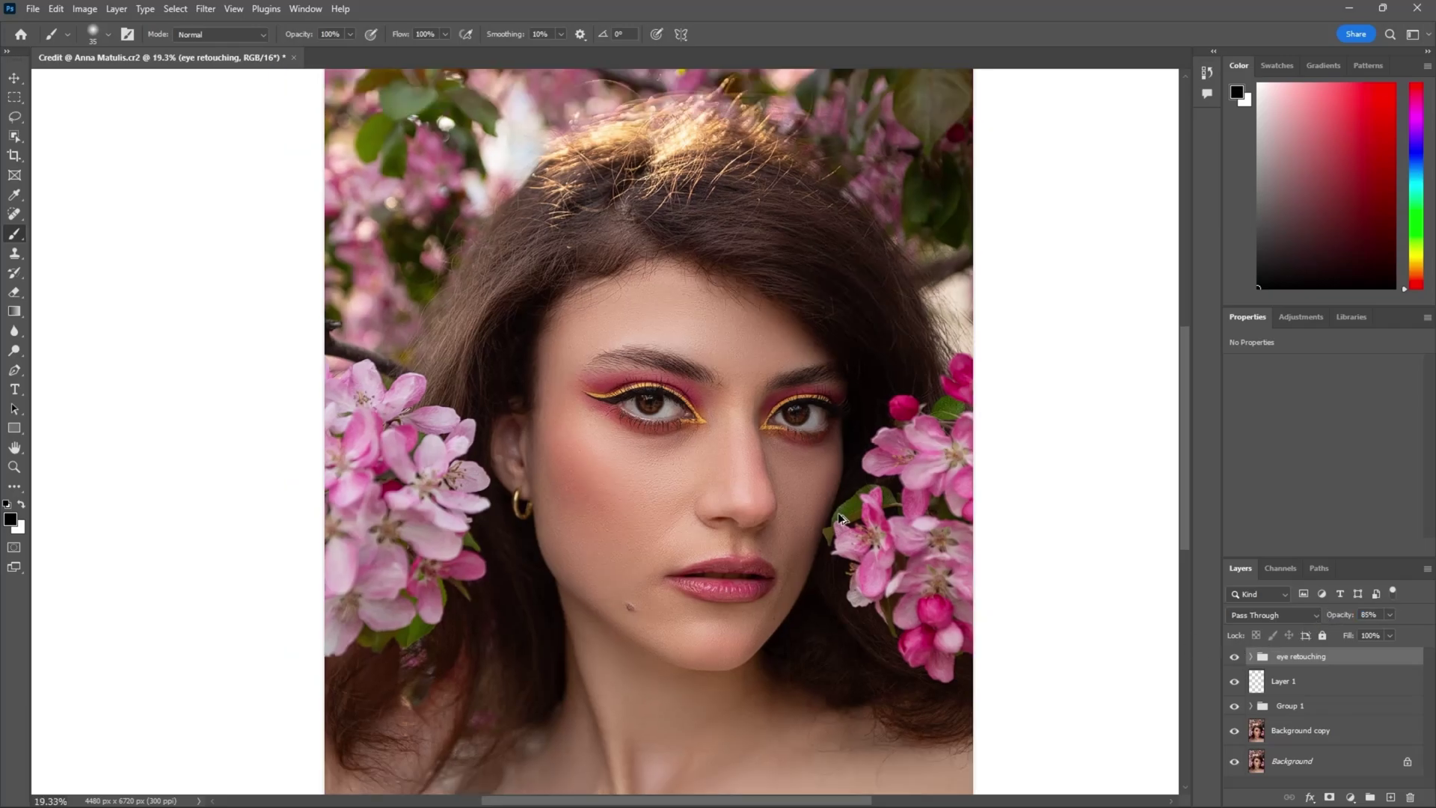
pyautogui.scroll(-2, 837, 516)
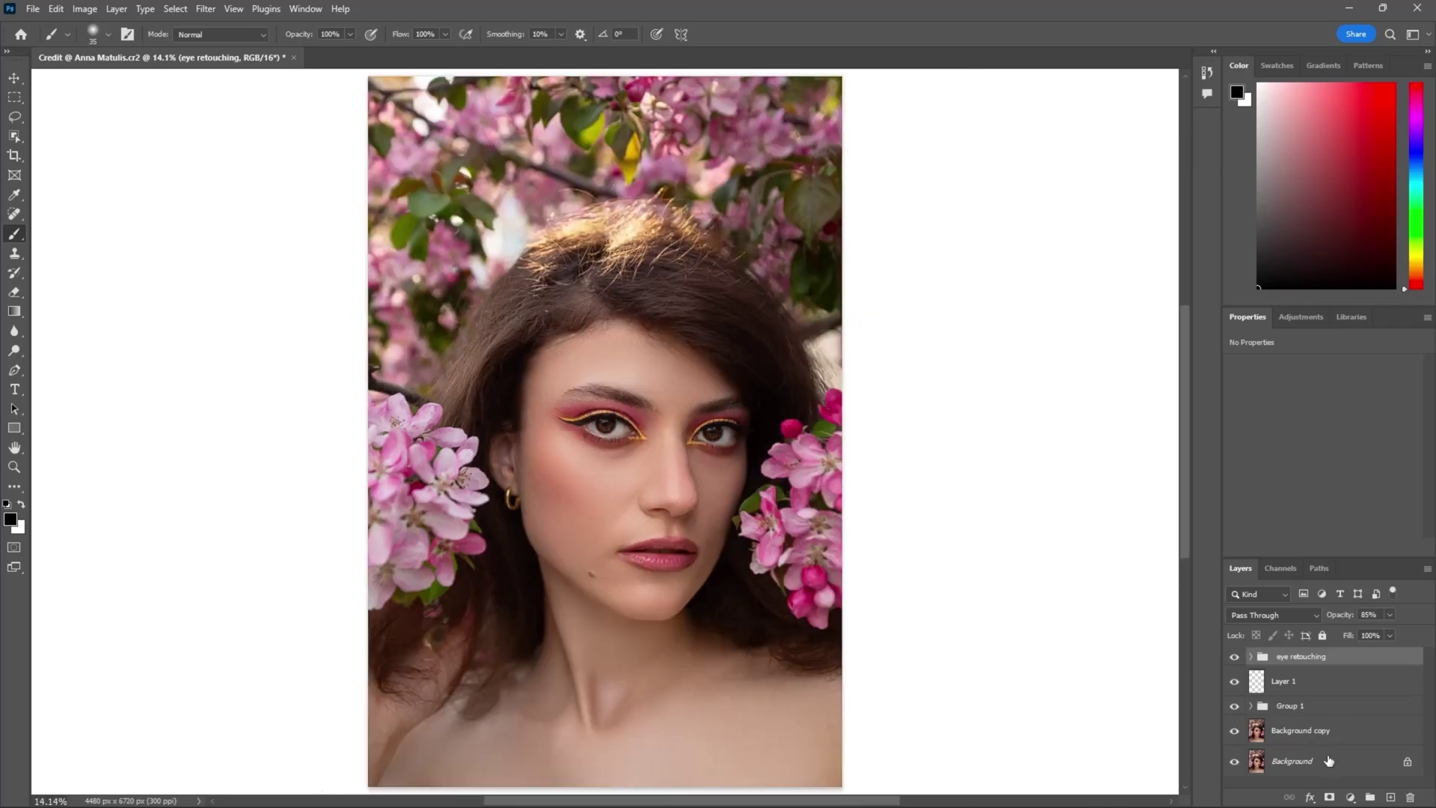
# Add a Color Lookup adjustment layer above the eye retouching group and load the 3Strip.look 3DLUT file.
pyautogui.click(1350, 797)
pyautogui.click(1337, 718)
pyautogui.click(1338, 371)
pyautogui.click(1330, 402)
pyautogui.press('Down')
pyautogui.press('Down')
pyautogui.press('Down')
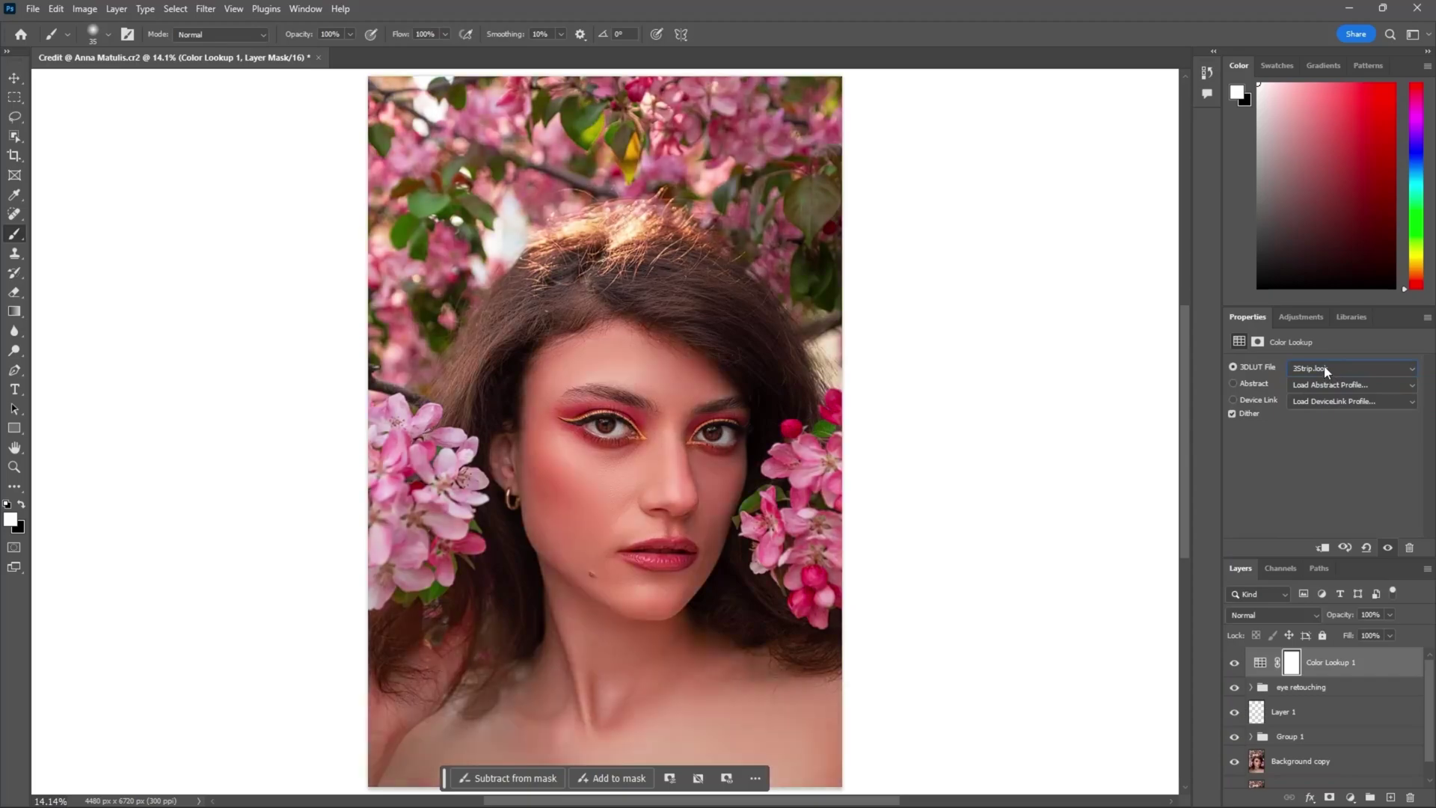
# Preview further 3DLUT looks, including Crisp_Warm.look, filmstock_50.3dl and Fuji ETERNA 250D Fuji 3510, and apply Kodak 5205 Fuji 3510.
pyautogui.press('Down')
pyautogui.press('Down')
pyautogui.press('Down')
pyautogui.press('Down')
pyautogui.press('Down')
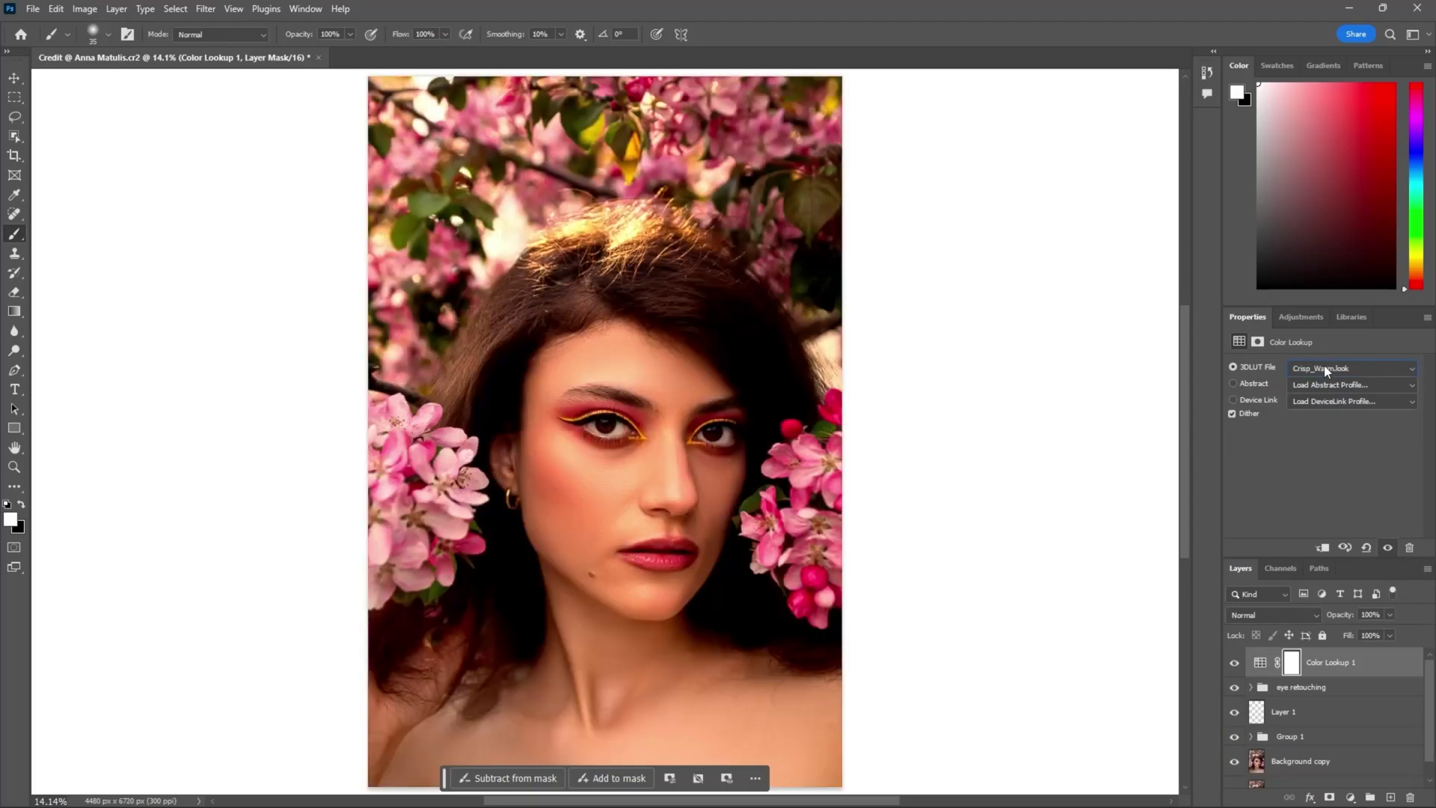
pyautogui.press('Down')
pyautogui.press('Down')
pyautogui.press('Down')
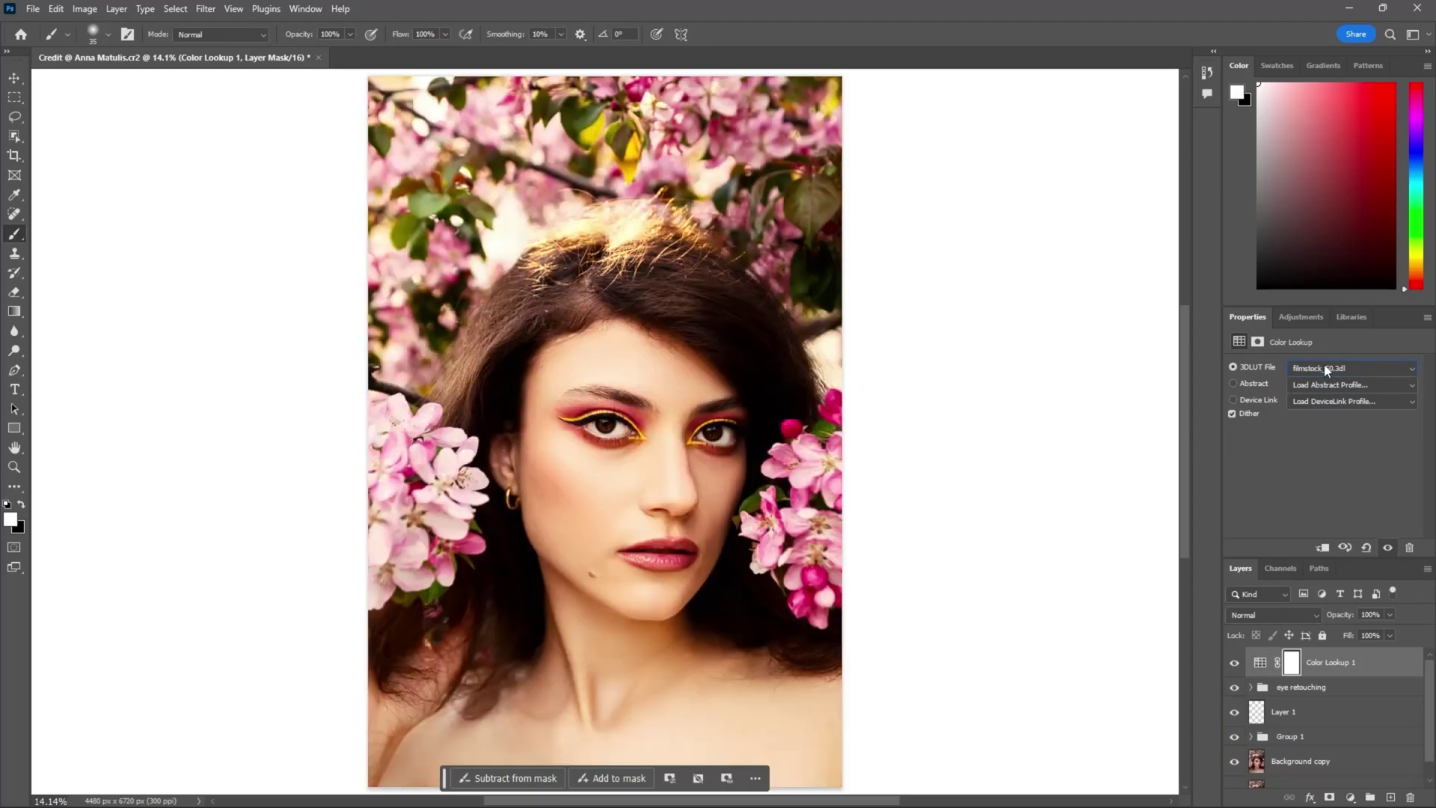
pyautogui.press('Up')
pyautogui.press('Down')
pyautogui.press('Down')
pyautogui.press('Down')
pyautogui.press('Down')
pyautogui.press('Down')
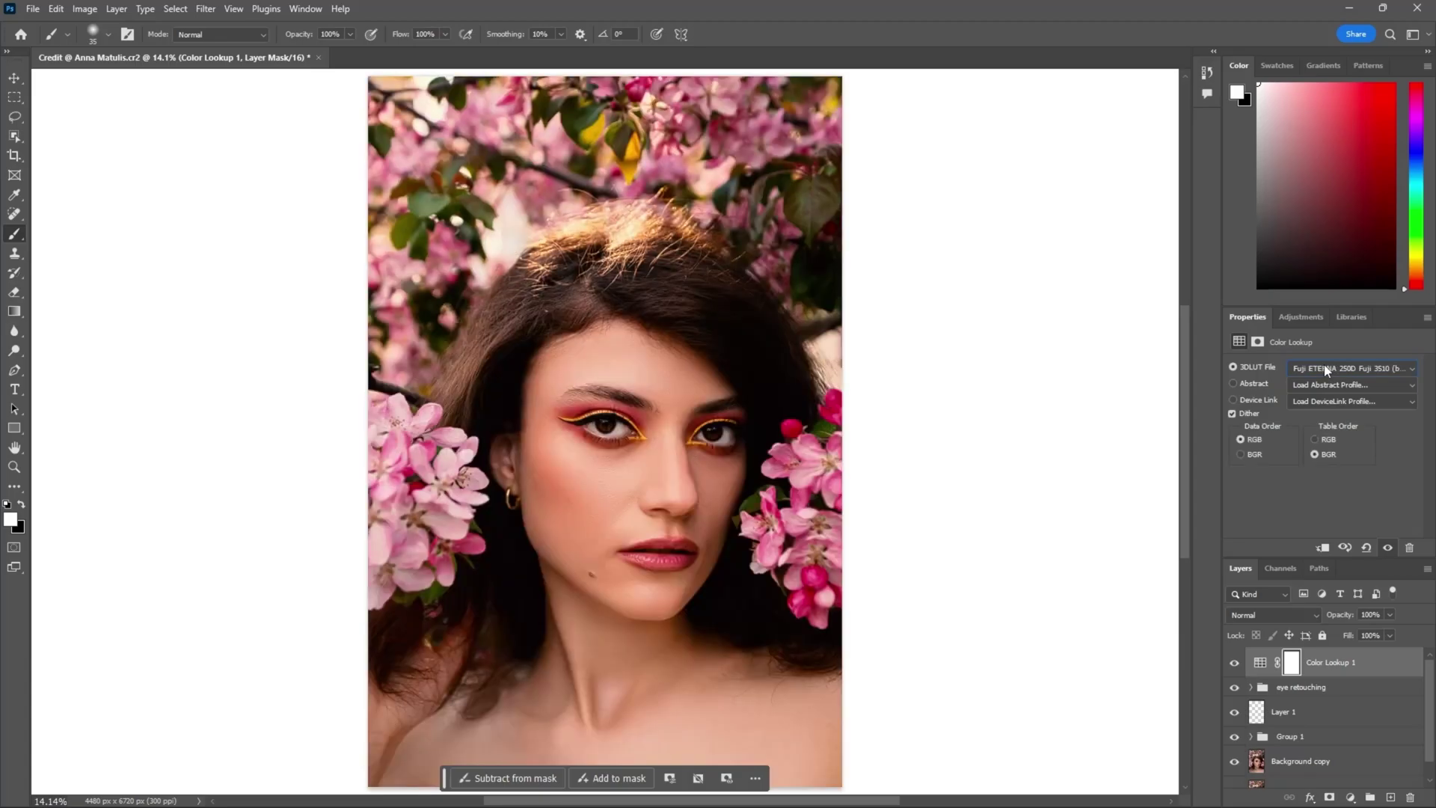
pyautogui.press('Down')
pyautogui.press('Down')
pyautogui.press('Down')
pyautogui.press('Down')
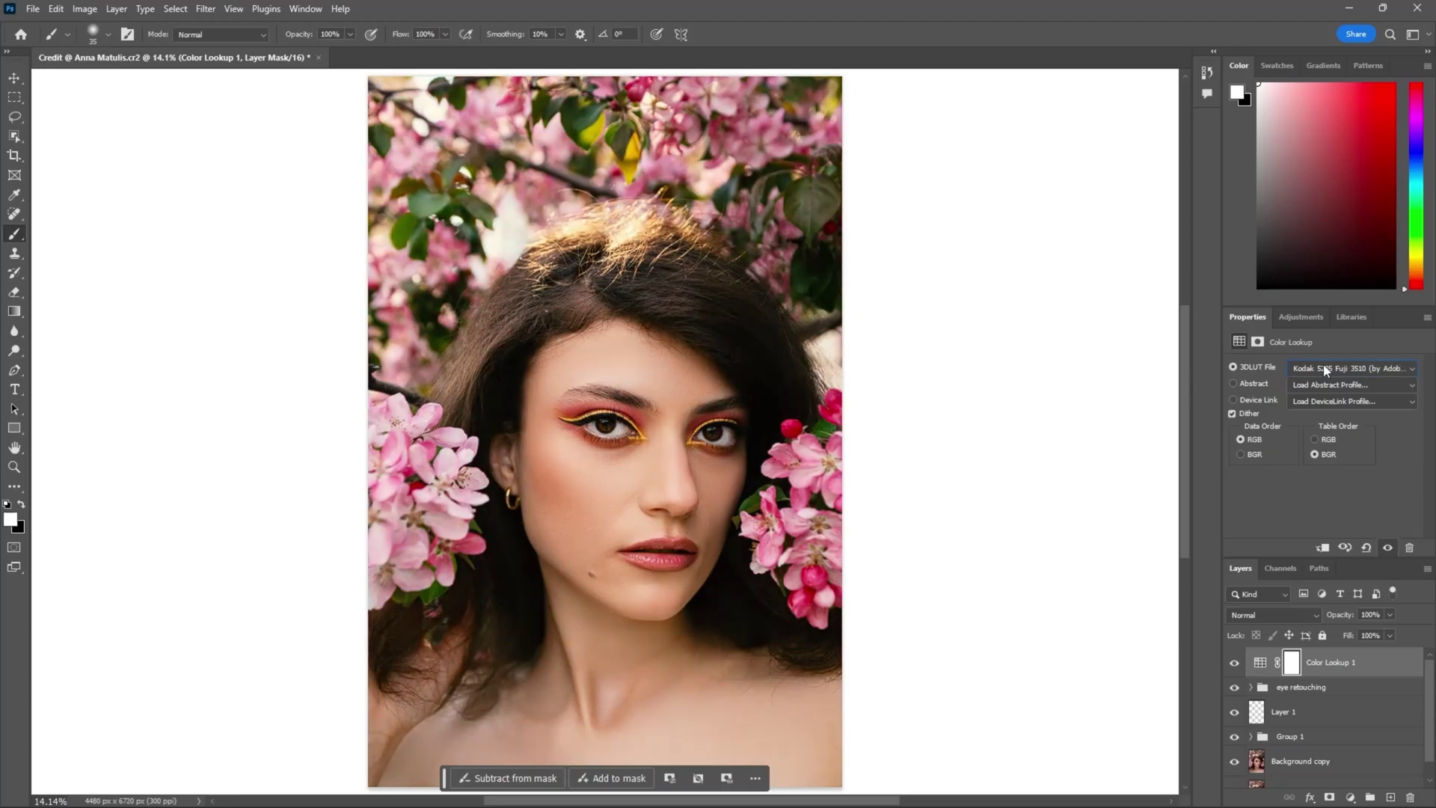
# Lower the opacity of the first Color Lookup layer and add a second Color Lookup adjustment layer above it.
pyautogui.moveTo(1340, 614); pyautogui.dragTo(1025, 608)
pyautogui.click(1350, 797)
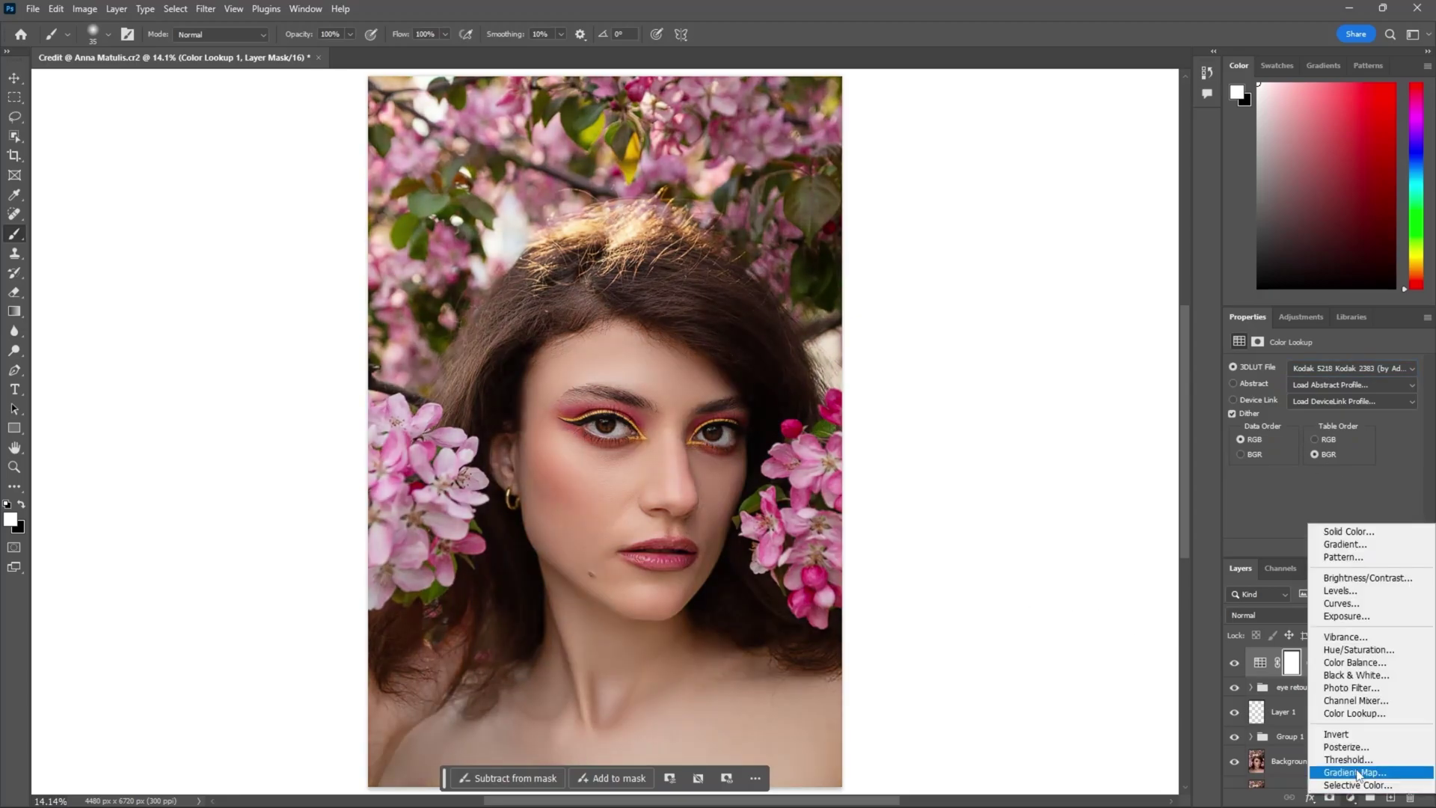
pyautogui.click(1339, 716)
# Try 3DLUT looks such as 2Strip.look and Crisp_Winter.look on the second Color Lookup layer, settling on FallColors.look at reduced opacity.
pyautogui.click(1313, 370)
pyautogui.press('Down')
pyautogui.press('Down')
pyautogui.press('Down')
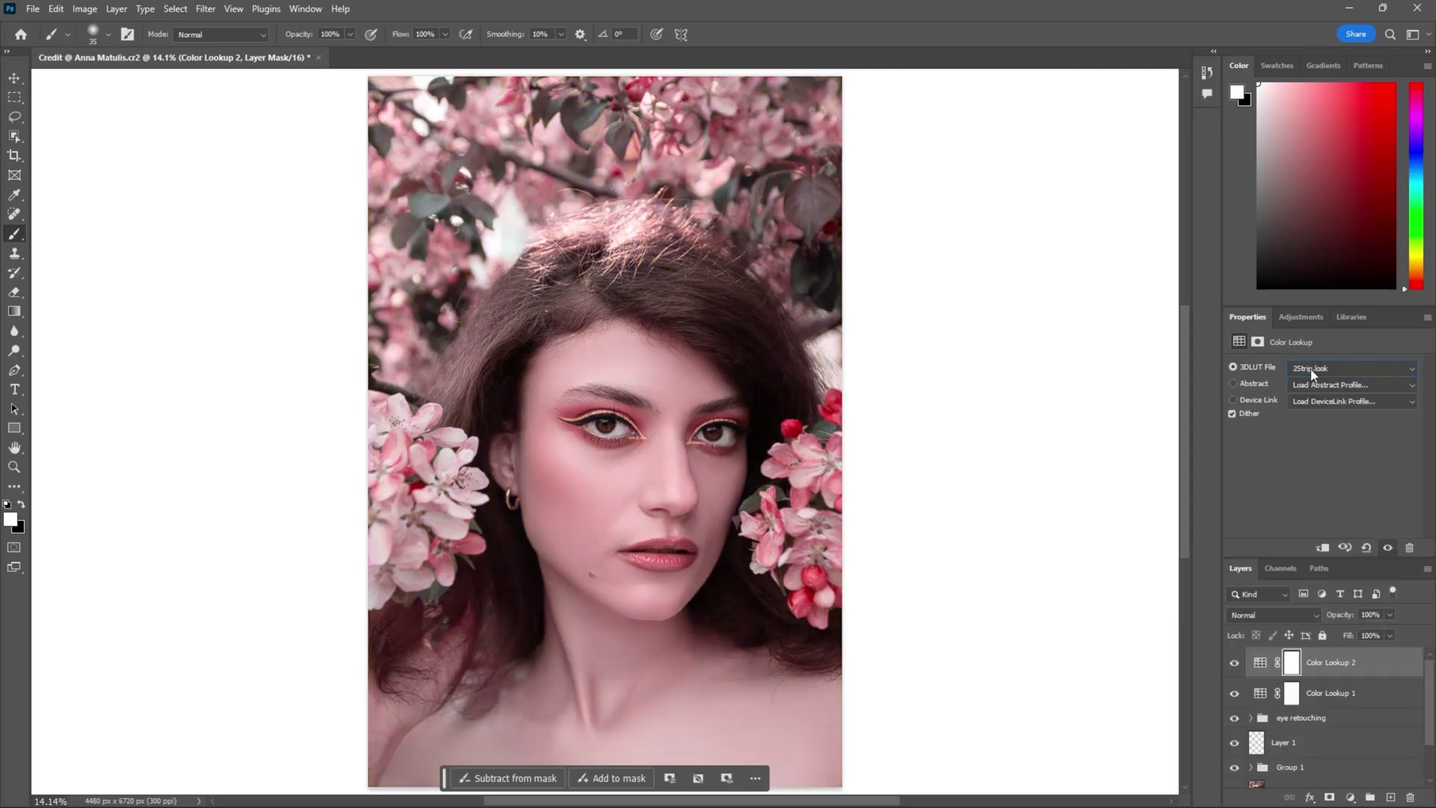
pyautogui.press('Down')
pyautogui.press('Down')
pyautogui.press('Down')
pyautogui.press('Down')
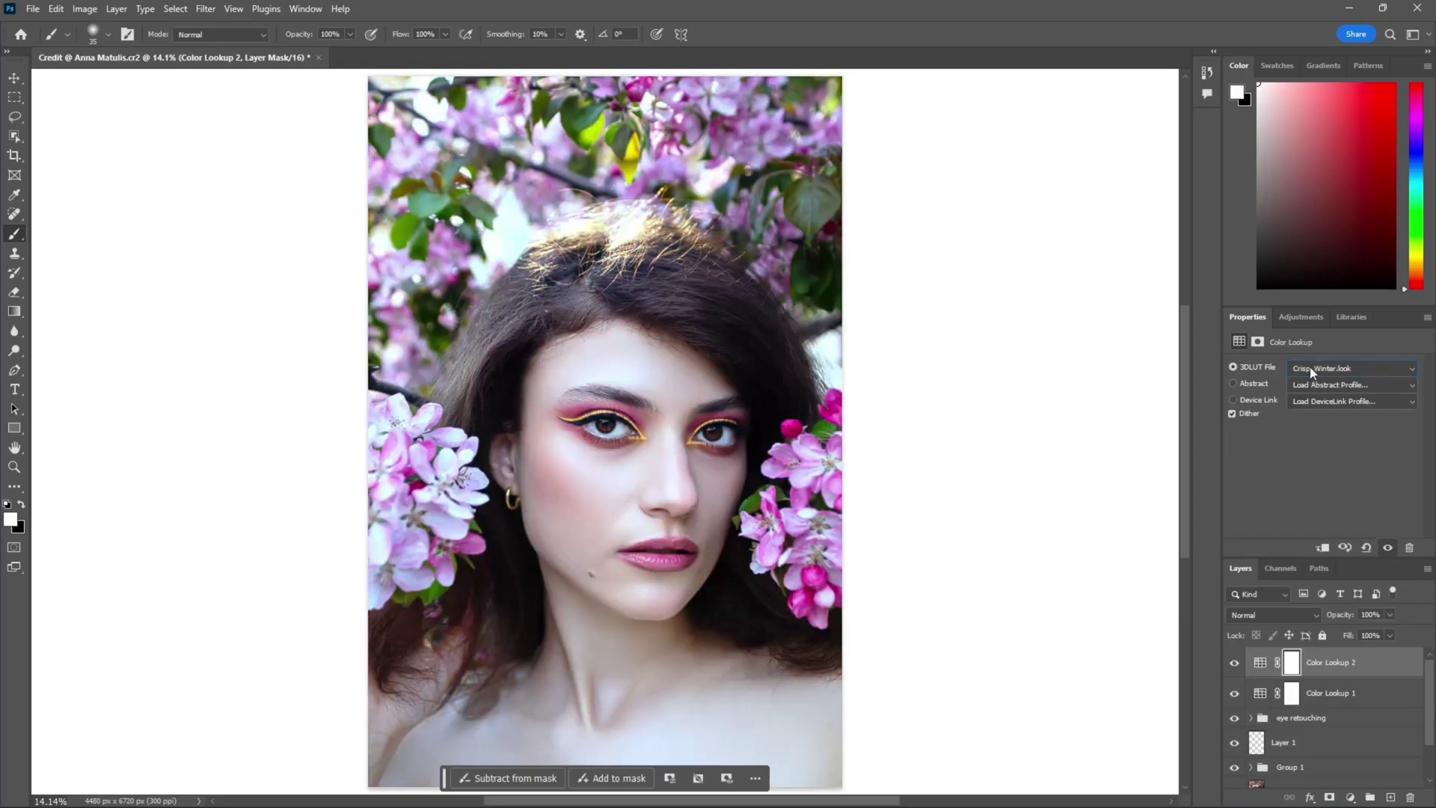
pyautogui.press('Down')
pyautogui.press('Up')
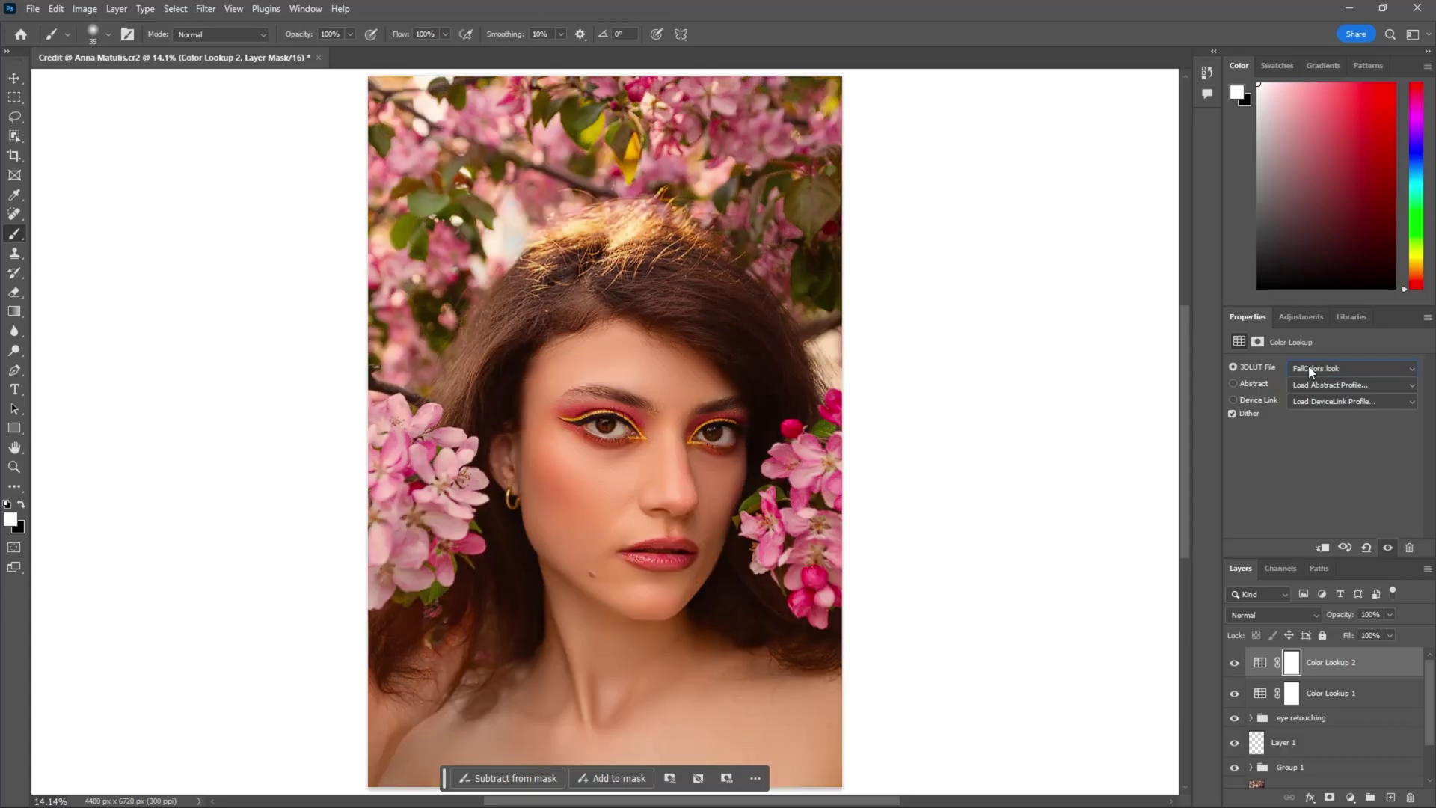
pyautogui.press('Down')
pyautogui.press('Up')
pyautogui.moveTo(1338, 614); pyautogui.dragTo(1190, 612)
# Add a Selective Color adjustment layer and set the Yellows to Cyan -4 and Magenta +25, fine-tuning their Yellow and Black amounts.
pyautogui.click(1350, 797)
pyautogui.click(1338, 785)
pyautogui.click(1316, 383)
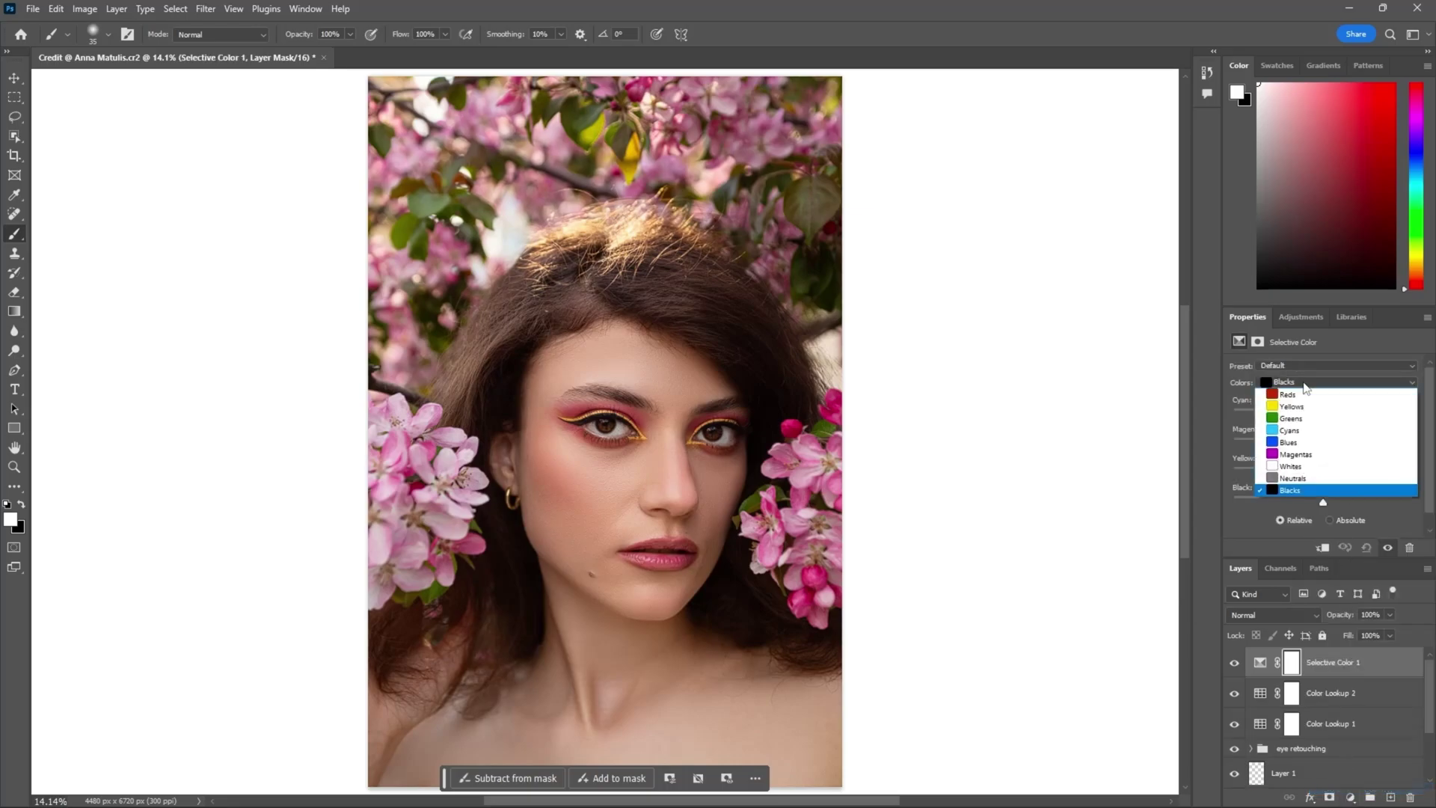
pyautogui.click(1302, 406)
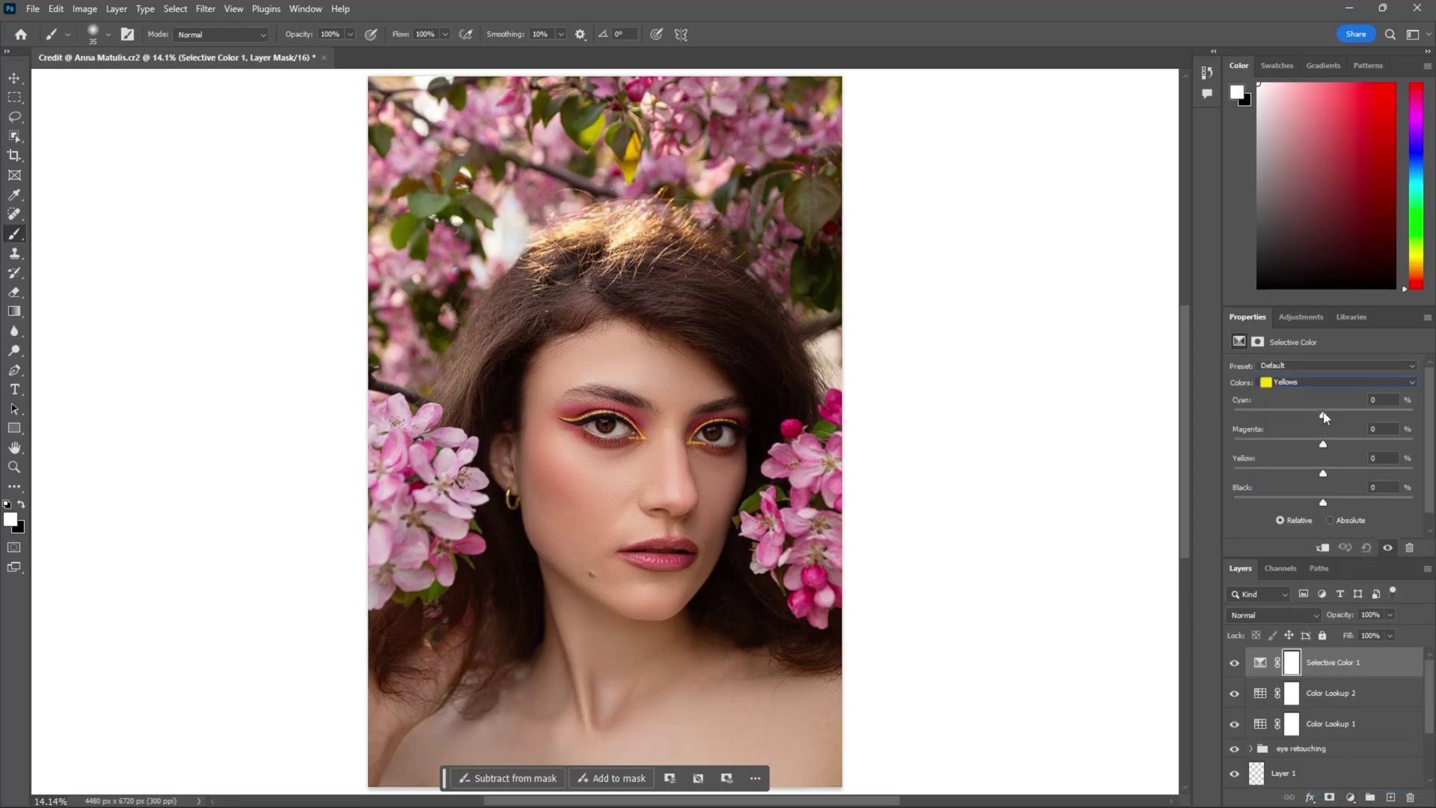
pyautogui.moveTo(1284, 416); pyautogui.dragTo(1347, 447)
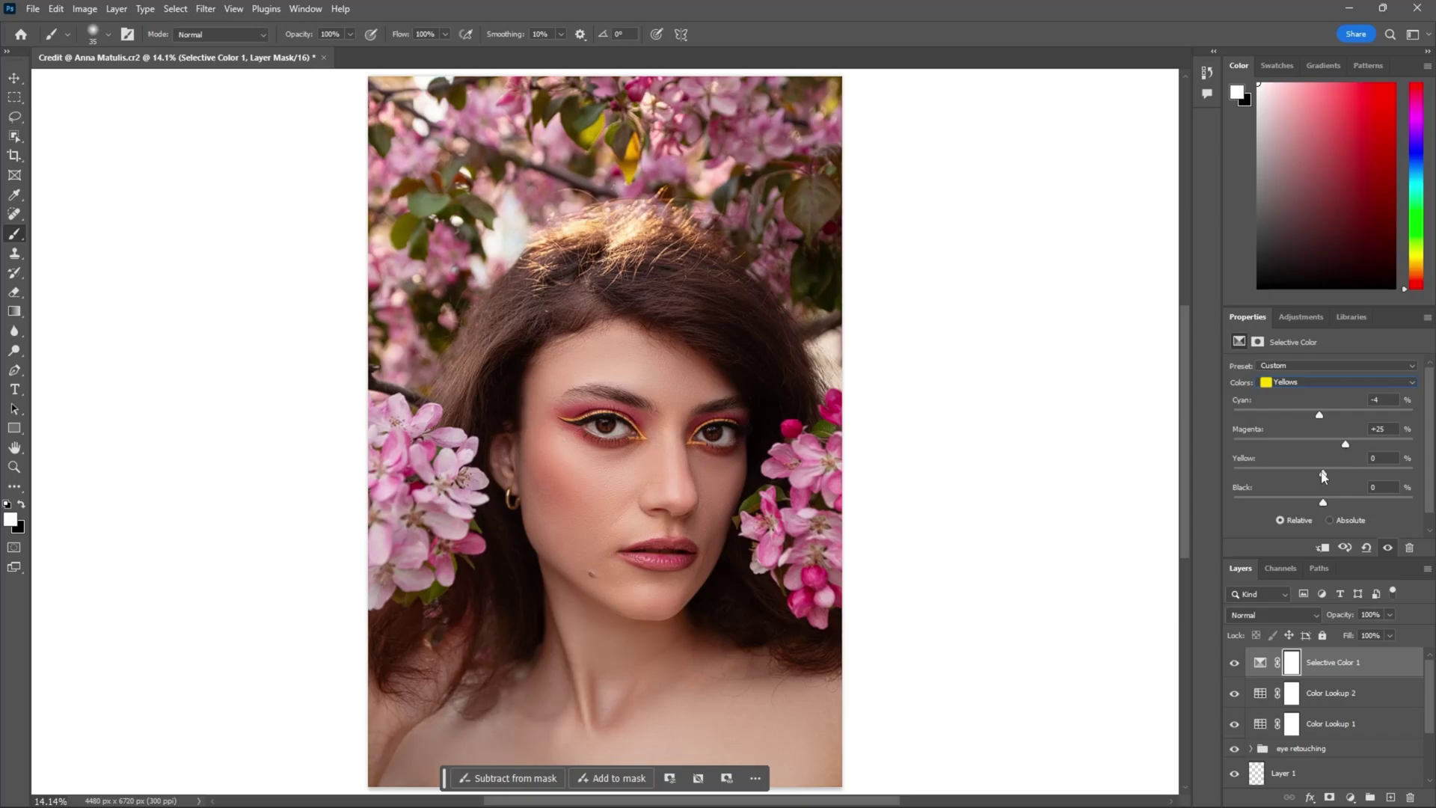
pyautogui.moveTo(1325, 475); pyautogui.dragTo(1332, 503)
# Set the Selective Color Reds to Cyan +20, Magenta -1 and Black +5.
pyautogui.click(1316, 382)
pyautogui.click(1295, 399)
pyautogui.moveTo(1331, 421); pyautogui.dragTo(1343, 416)
pyautogui.moveTo(1322, 501); pyautogui.dragTo(1329, 501)
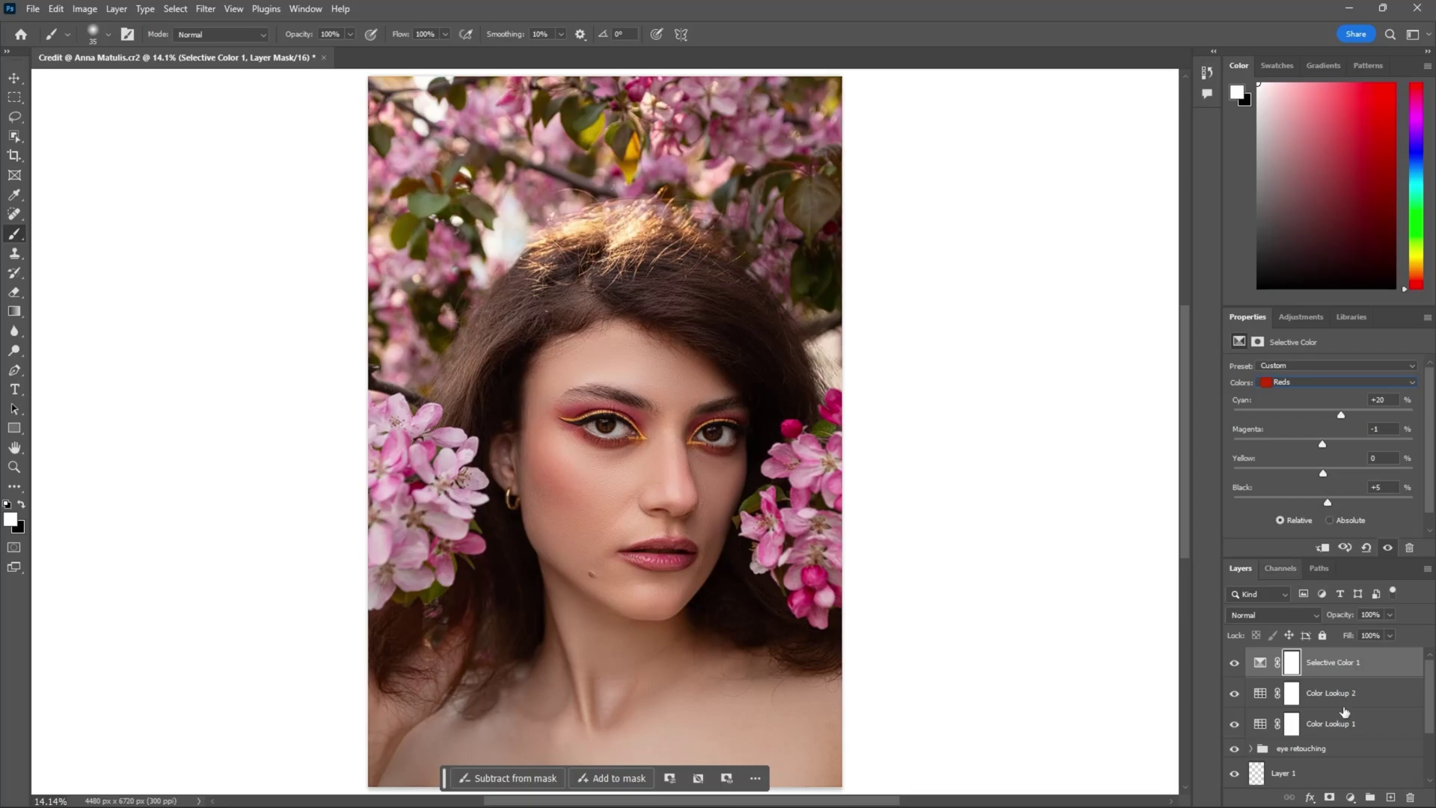
# Set the Selective Color Greens to Cyan -100 and raise their Yellow amount to the maximum.
pyautogui.click(1290, 383)
pyautogui.click(1307, 412)
pyautogui.moveTo(1325, 417); pyautogui.dragTo(1250, 429)
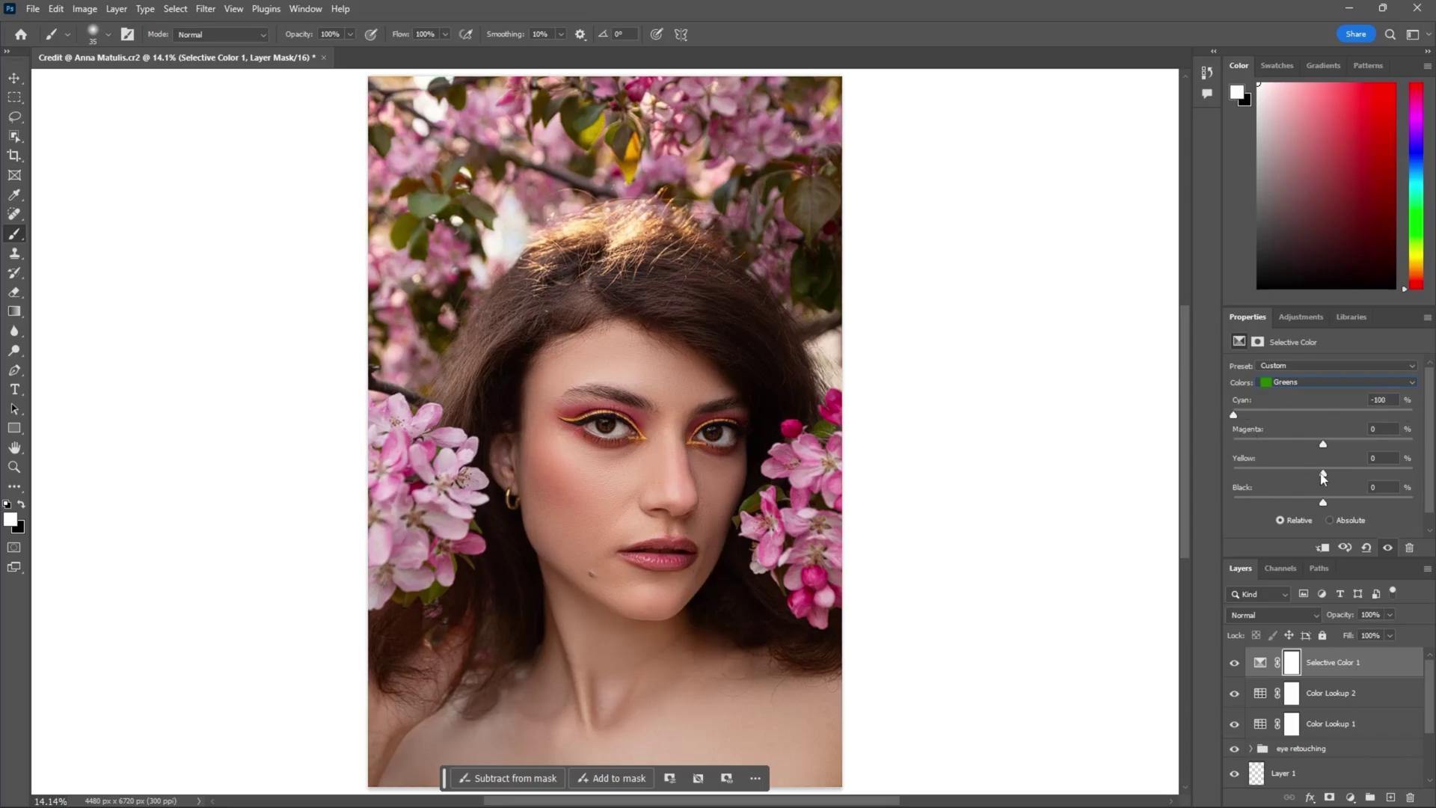
pyautogui.moveTo(1325, 472); pyautogui.dragTo(1430, 482)
# Set the Selective Color Whites to Cyan +11, Magenta -30, Yellow -20 and Black -10.
pyautogui.click(1296, 389)
pyautogui.click(1301, 465)
pyautogui.moveTo(1388, 420); pyautogui.dragTo(1307, 423)
pyautogui.moveTo(1322, 443); pyautogui.dragTo(1309, 507)
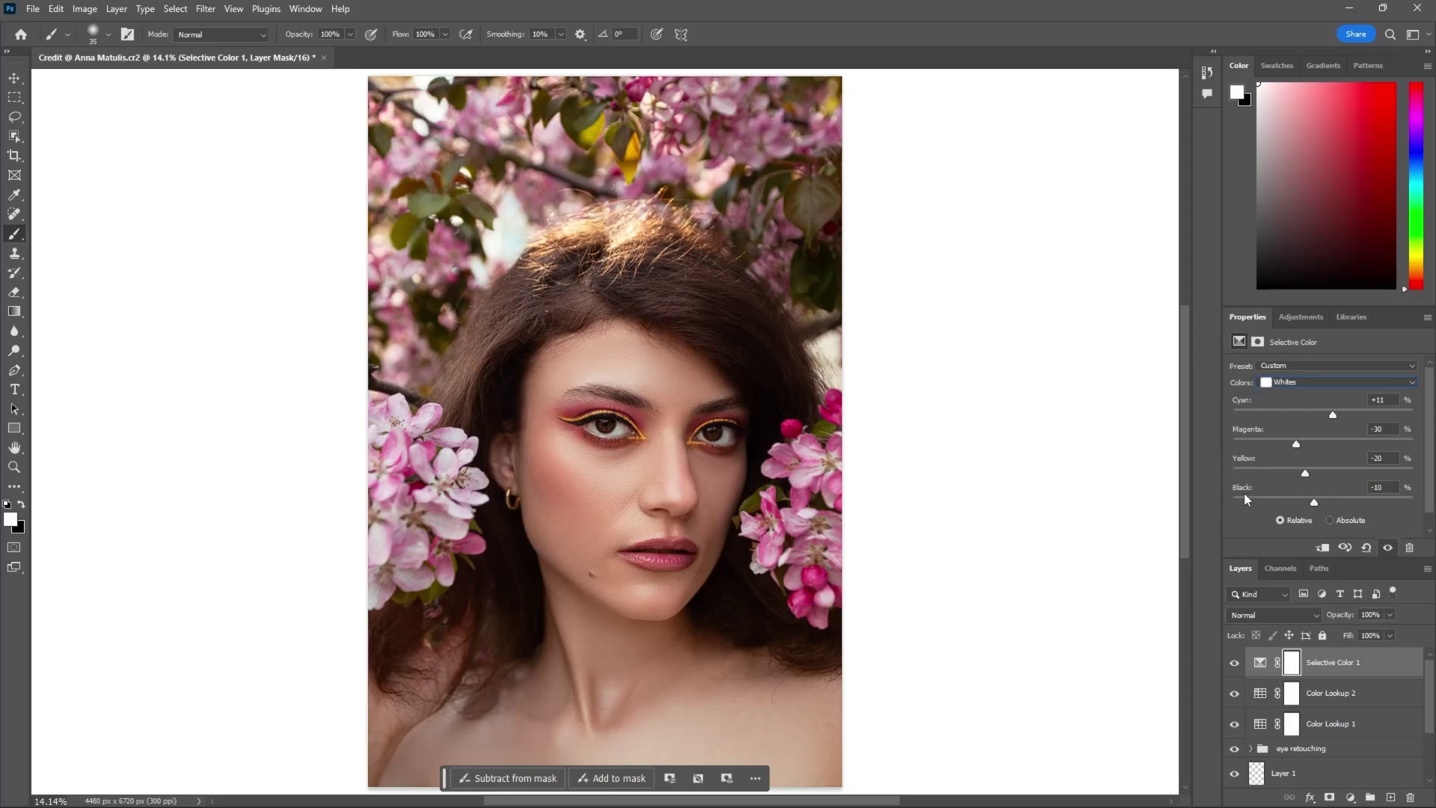
# Add a third Color Lookup adjustment layer with the Crisp_Winter.look 3DLUT file and set its opacity to 10%.
pyautogui.click(1350, 797)
pyautogui.click(1338, 719)
pyautogui.click(1307, 369)
pyautogui.click(1316, 471)
pyautogui.press('Down')
pyautogui.press('Down')
pyautogui.press('Down')
pyautogui.press('Up')
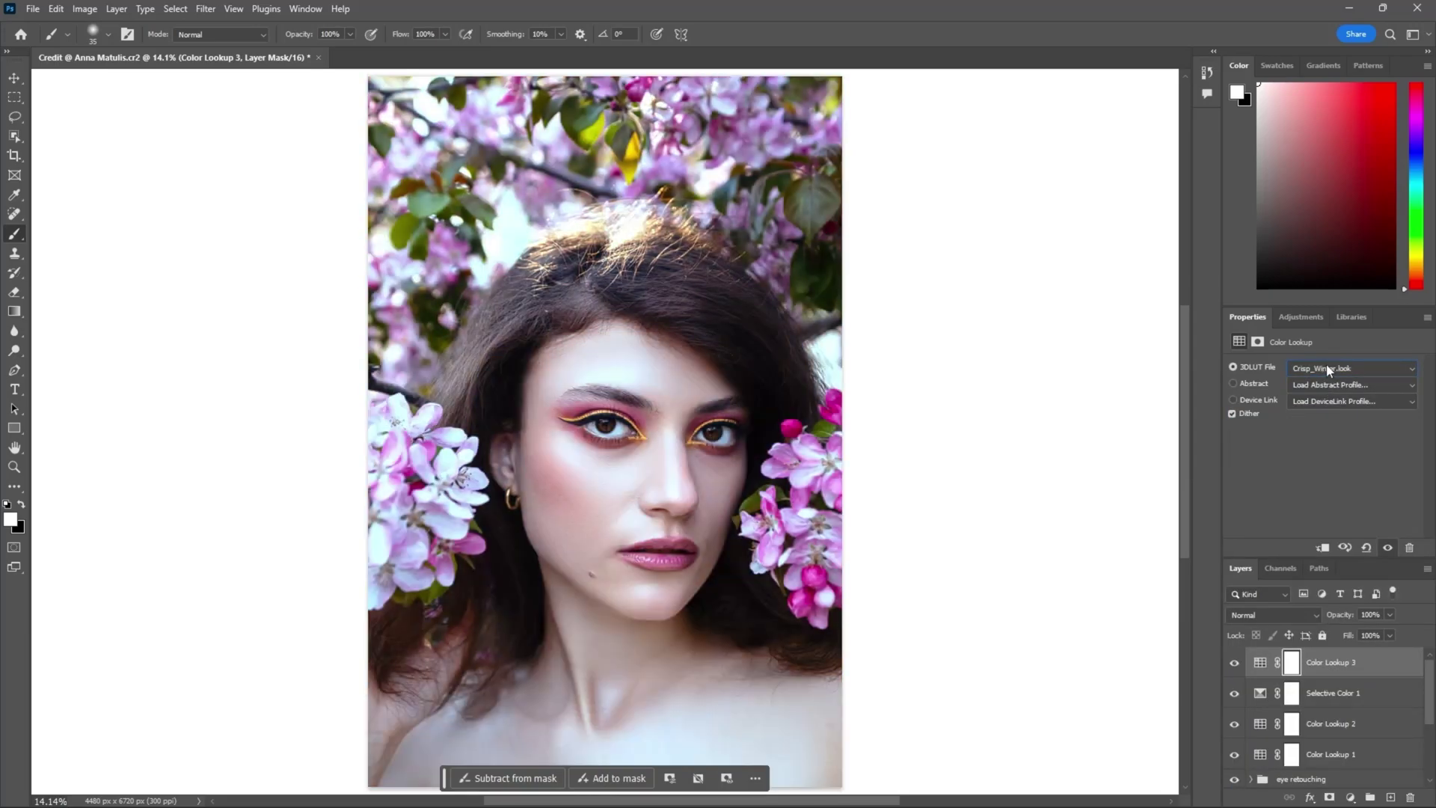
pyautogui.moveTo(1346, 615); pyautogui.dragTo(1205, 618)
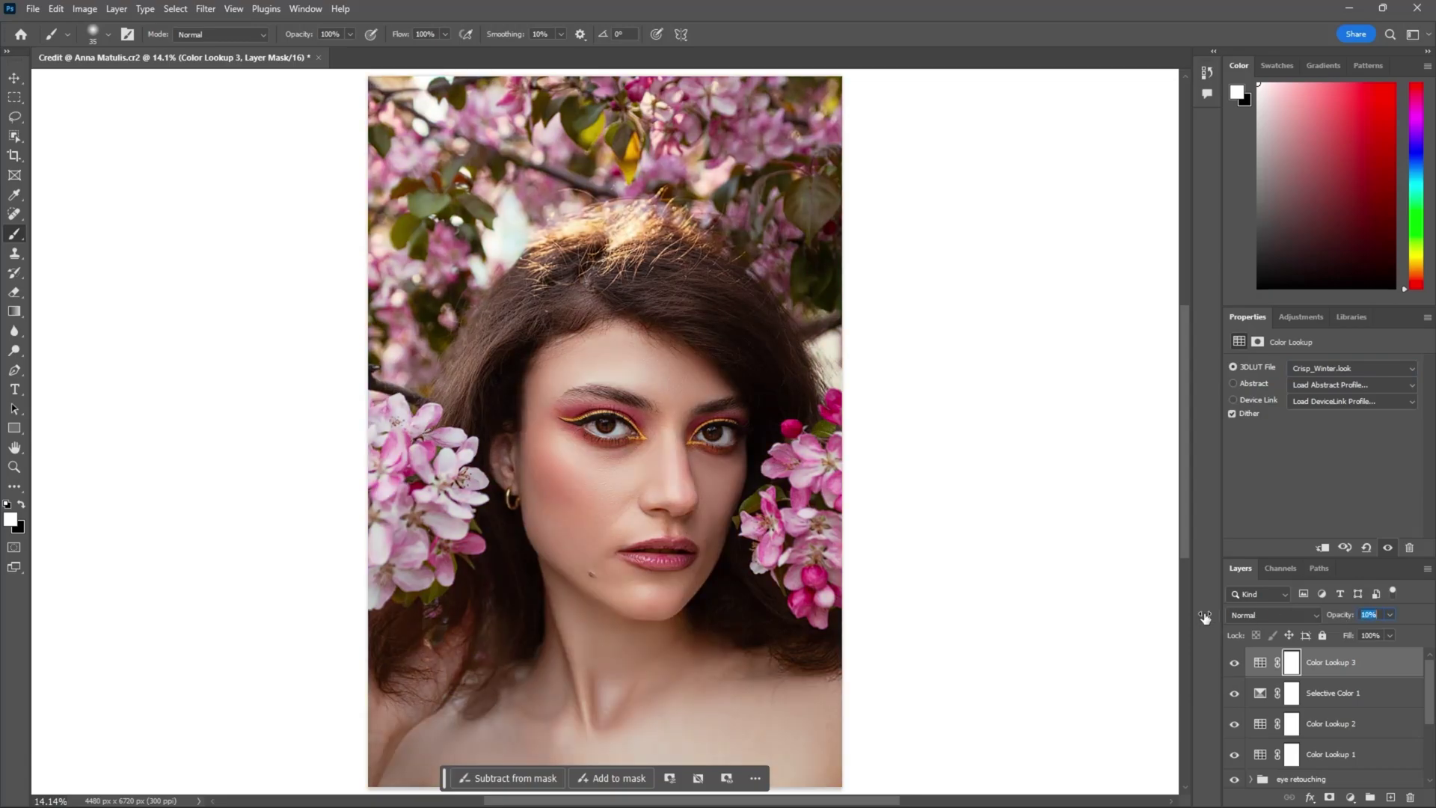
# Group the three Color Lookup layers and the Selective Color layer.
pyautogui.keyDown('shift'); pyautogui.click(1328, 695); pyautogui.keyUp('shift')
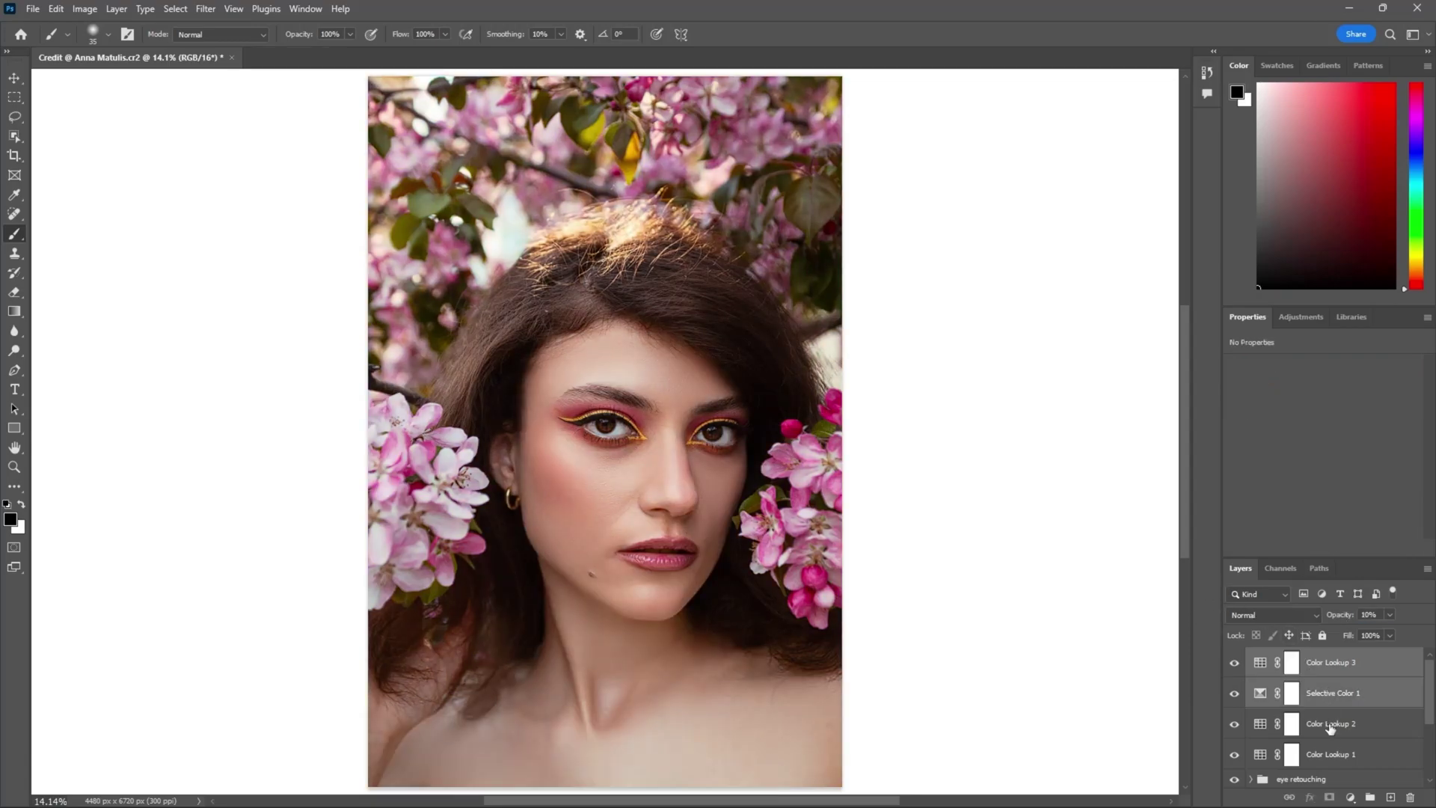
pyautogui.keyDown('shift'); pyautogui.click(1329, 725); pyautogui.keyUp('shift')
pyautogui.keyDown('shift'); pyautogui.click(1339, 755); pyautogui.keyUp('shift')
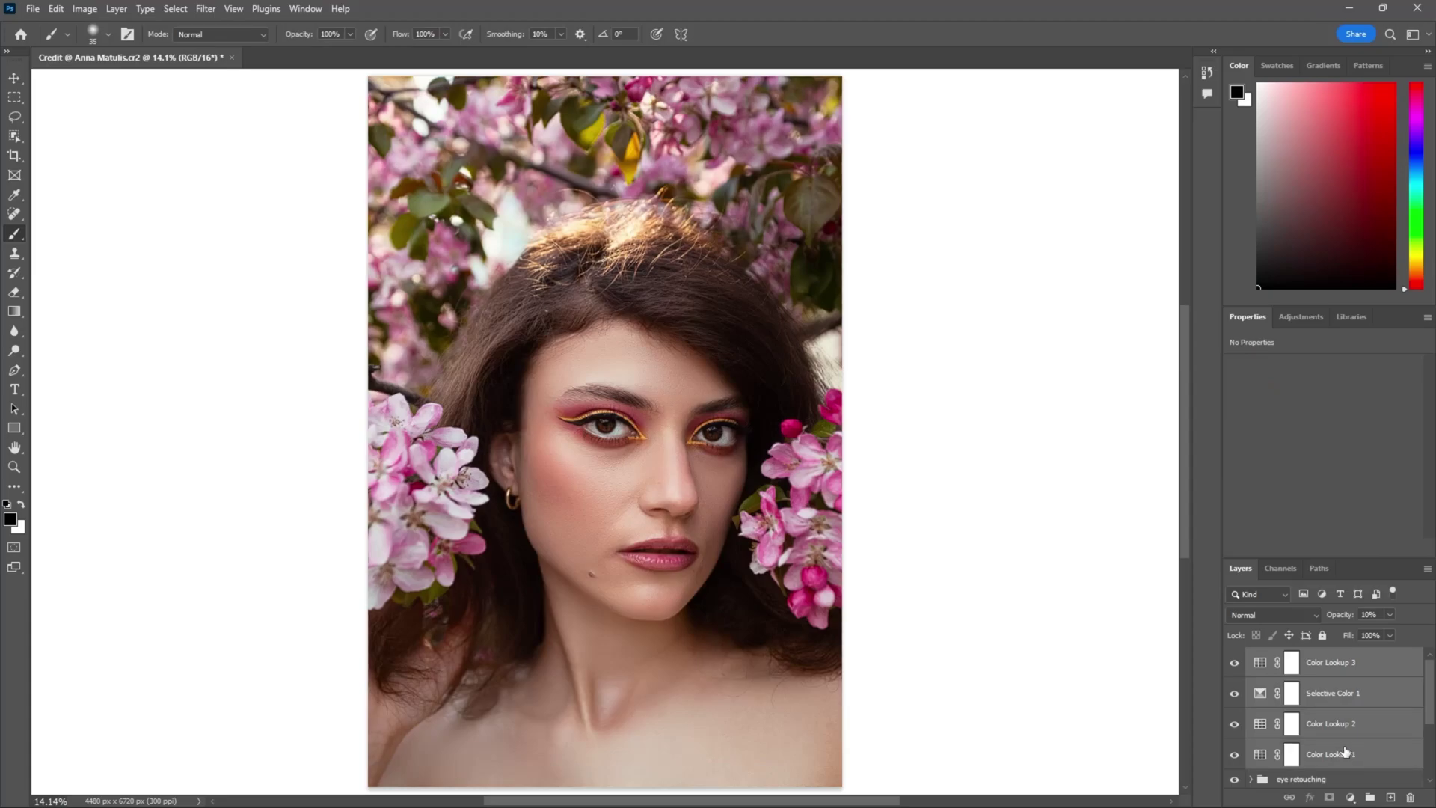
pyautogui.hotkey('ctrl', 'g')
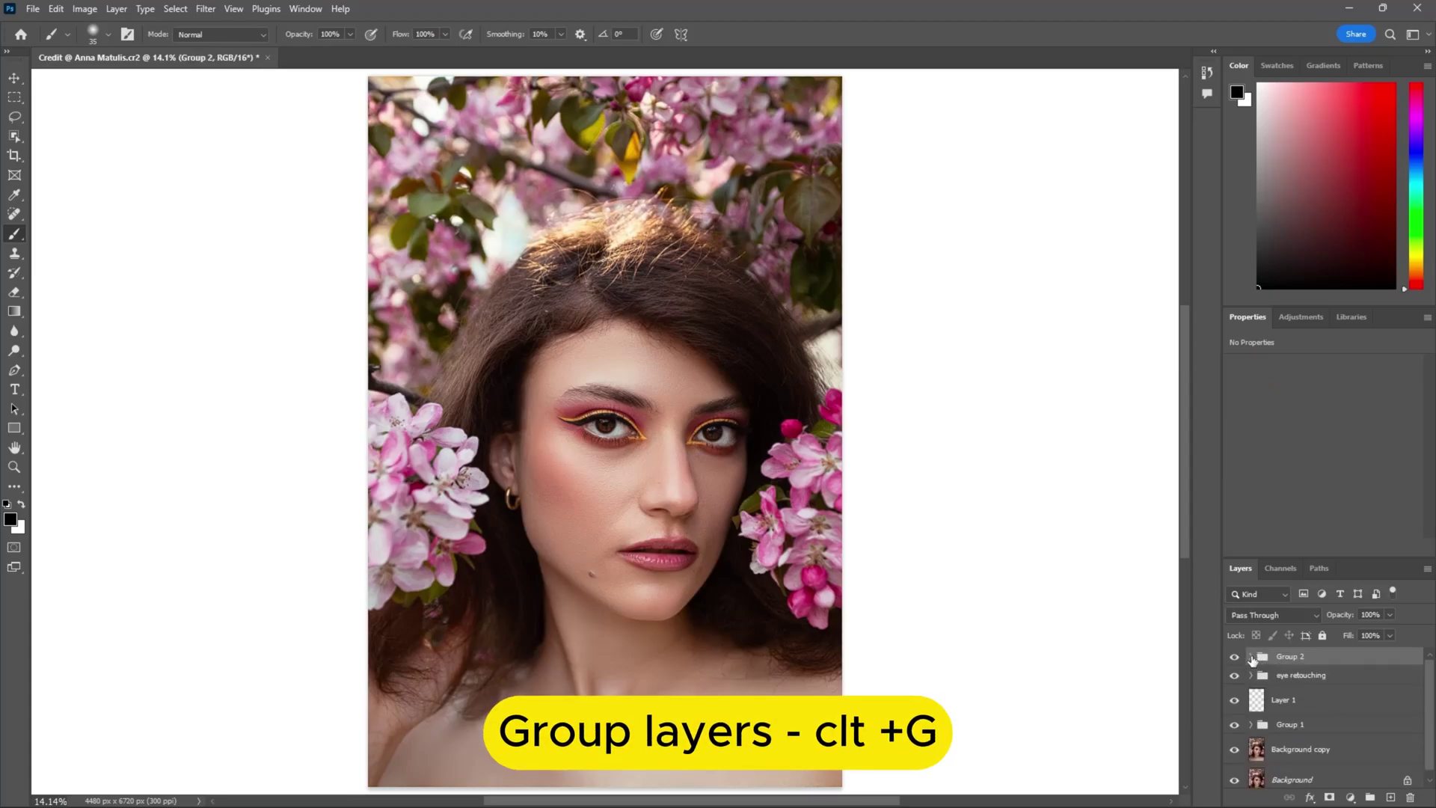
# Add a Color Balance adjustment above Color Lookup 3 inside the group and shift the Highlights slightly towards yellow and red.
pyautogui.click(1250, 657)
pyautogui.click(1338, 682)
pyautogui.click(1350, 797)
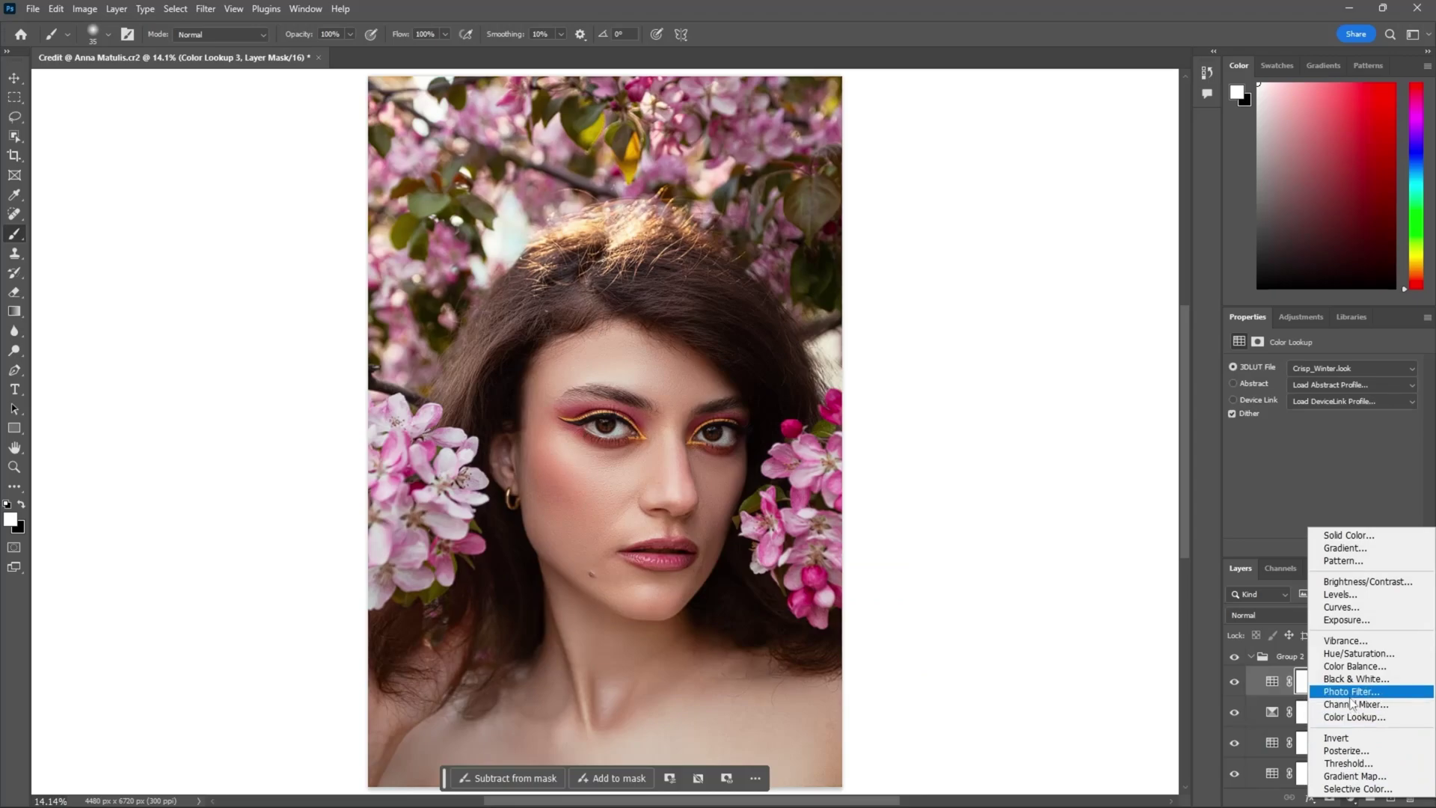
pyautogui.click(1355, 666)
pyautogui.click(1334, 368)
pyautogui.click(1292, 405)
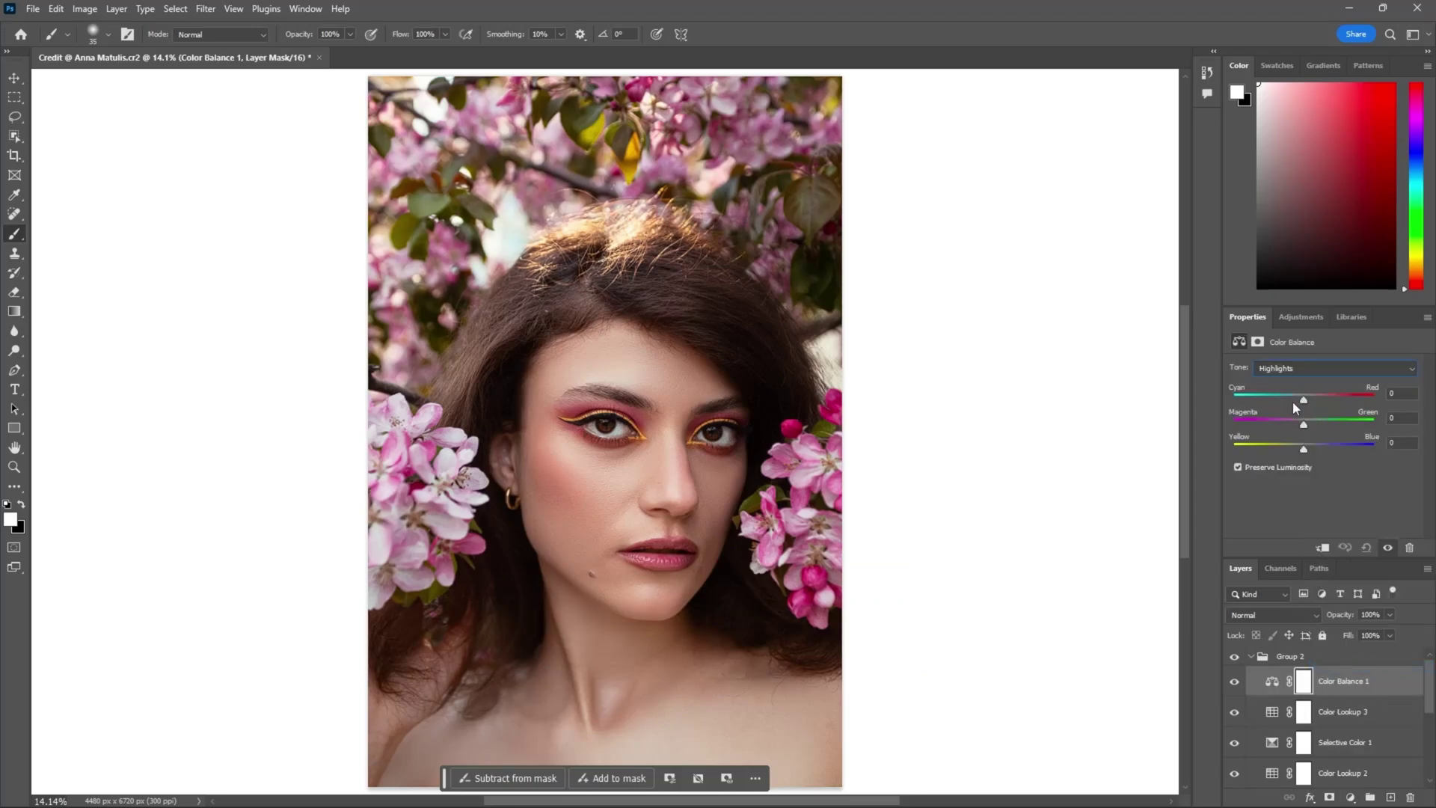
pyautogui.moveTo(1303, 450); pyautogui.dragTo(1300, 452)
pyautogui.moveTo(1303, 400)
pyautogui.mouseDown()
pyautogui.moveTo(1307, 430)
pyautogui.moveTo(1307, 398)
pyautogui.mouseUp()
# Adjust the Color Balance Shadows, compare the portrait with and without the adjustment, and slightly lower the layer's opacity.
pyautogui.click(1302, 368)
pyautogui.click(1302, 382)
pyautogui.moveTo(1303, 447); pyautogui.dragTo(1303, 423)
pyautogui.click(1234, 681)
pyautogui.click(1235, 681)
pyautogui.moveTo(1336, 615); pyautogui.dragTo(1323, 618)
pyautogui.click(1252, 657)
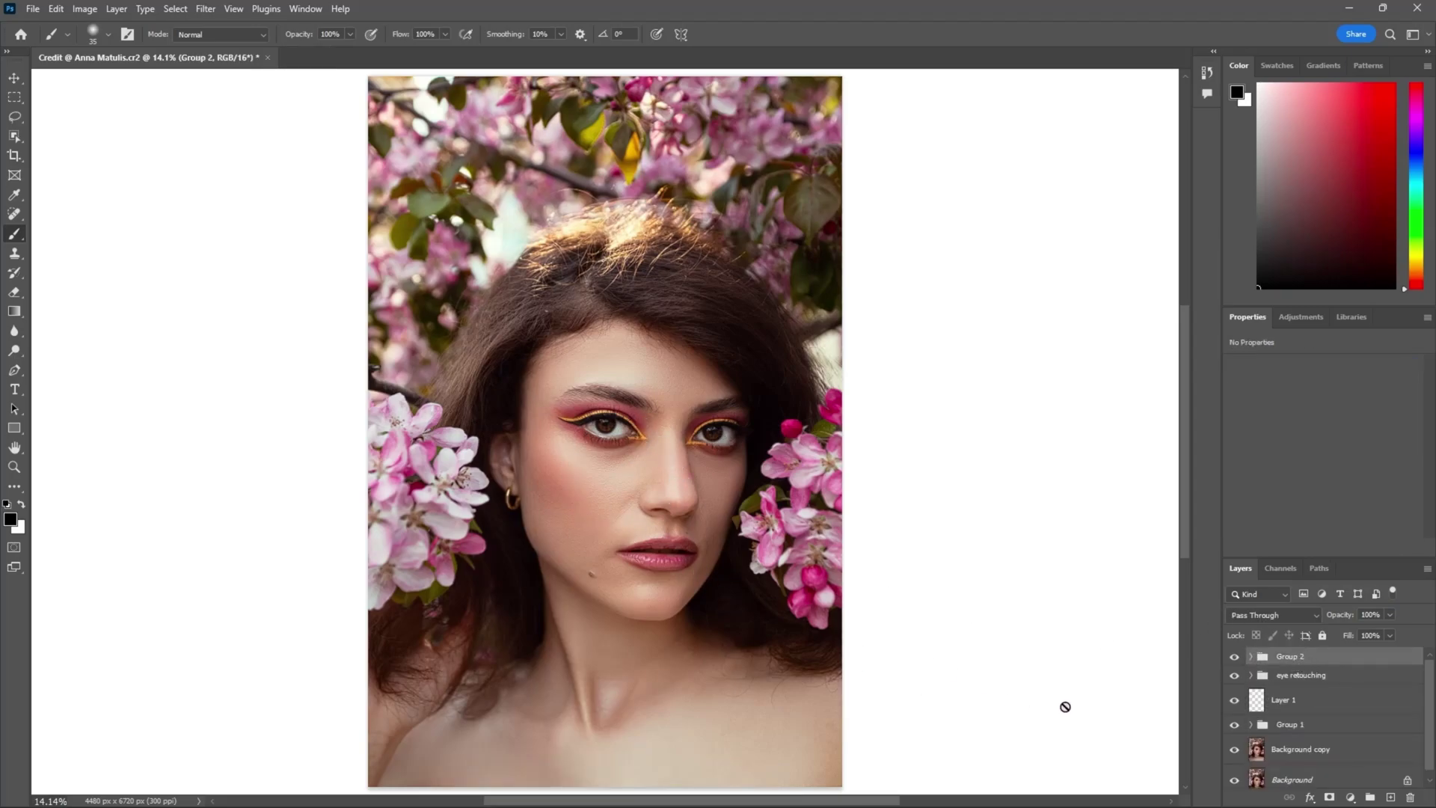
# Add a white (ffffff) Solid Color fill layer above the color grading group and set its blend mode to Soft Light.
pyautogui.click(1350, 797)
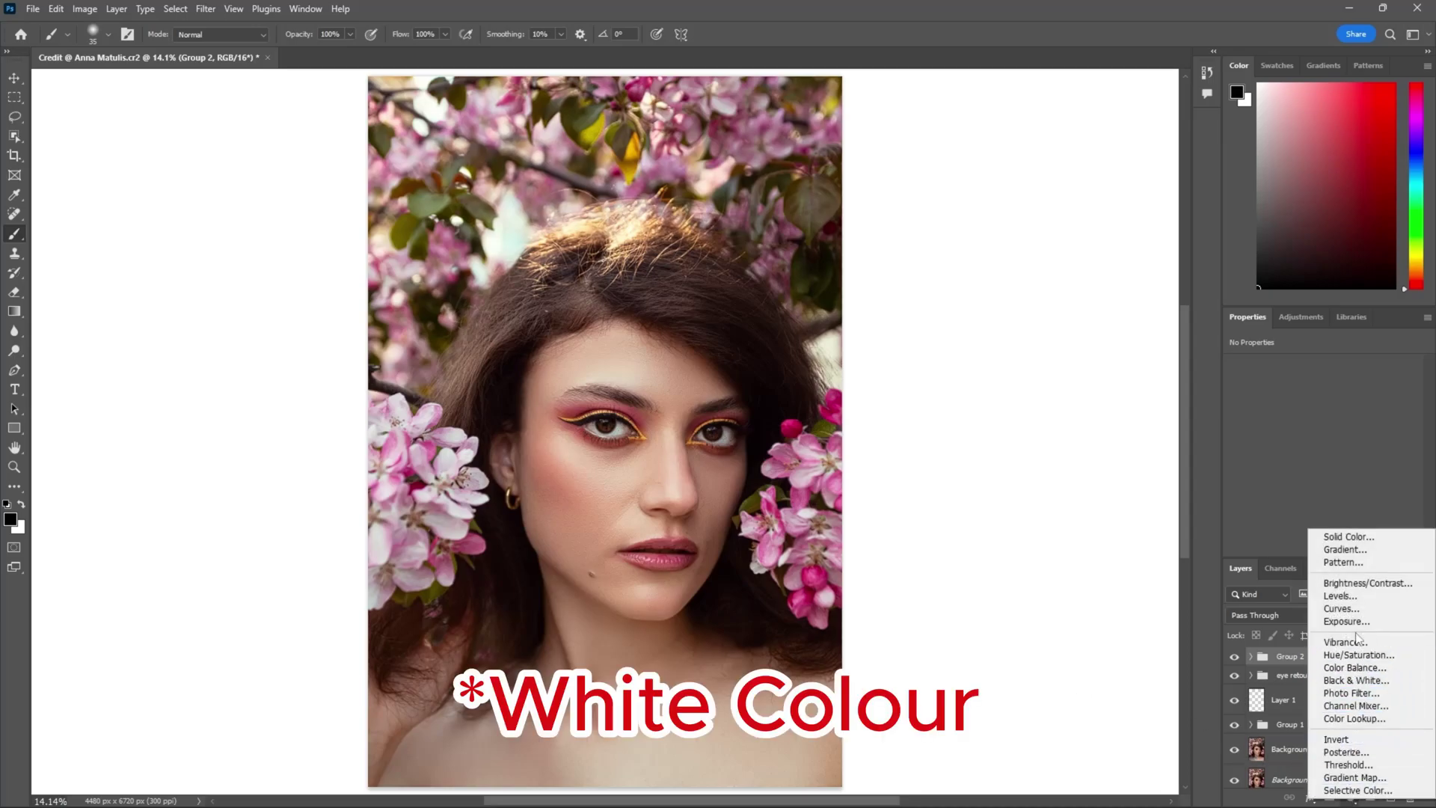
pyautogui.click(1344, 537)
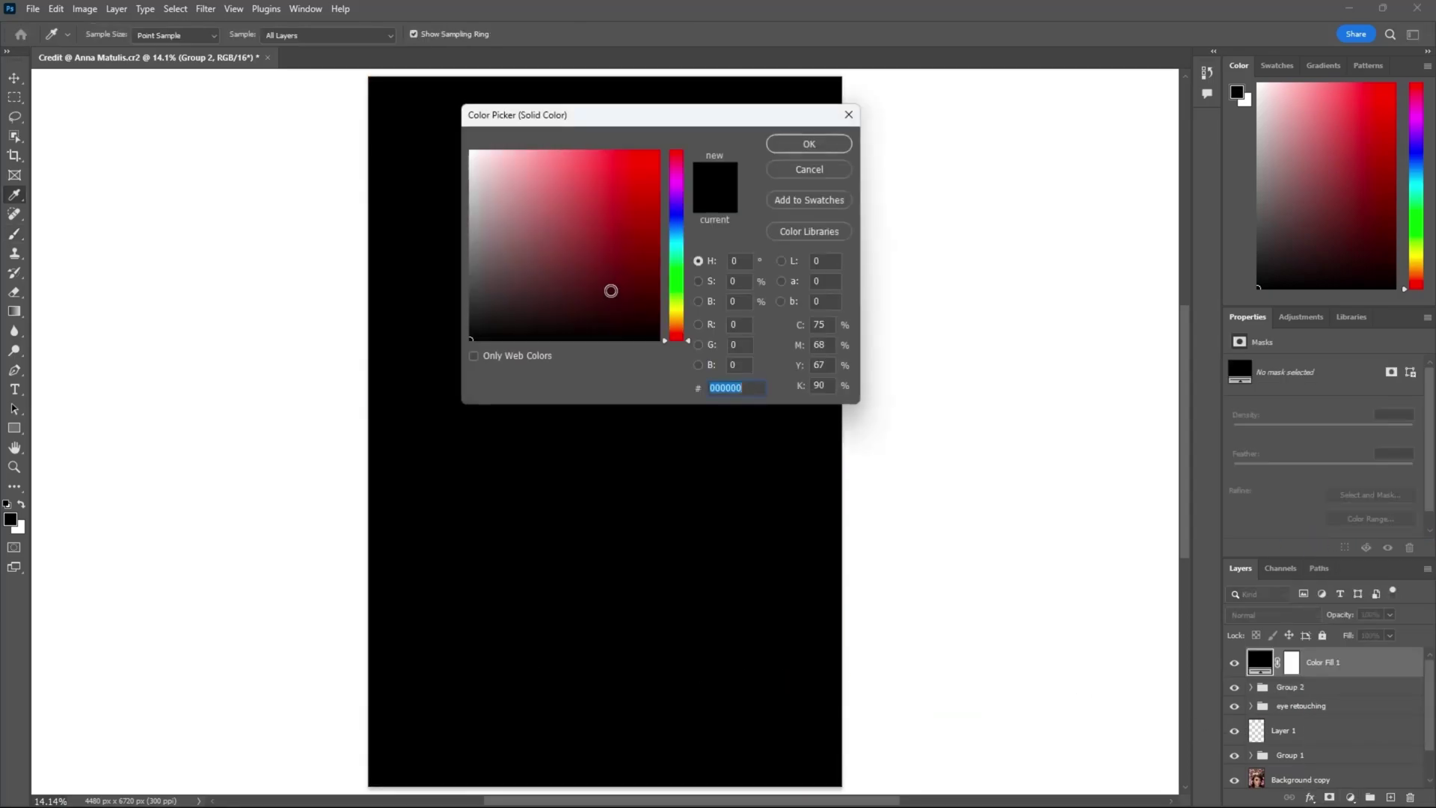
pyautogui.moveTo(479, 332); pyautogui.dragTo(448, 137)
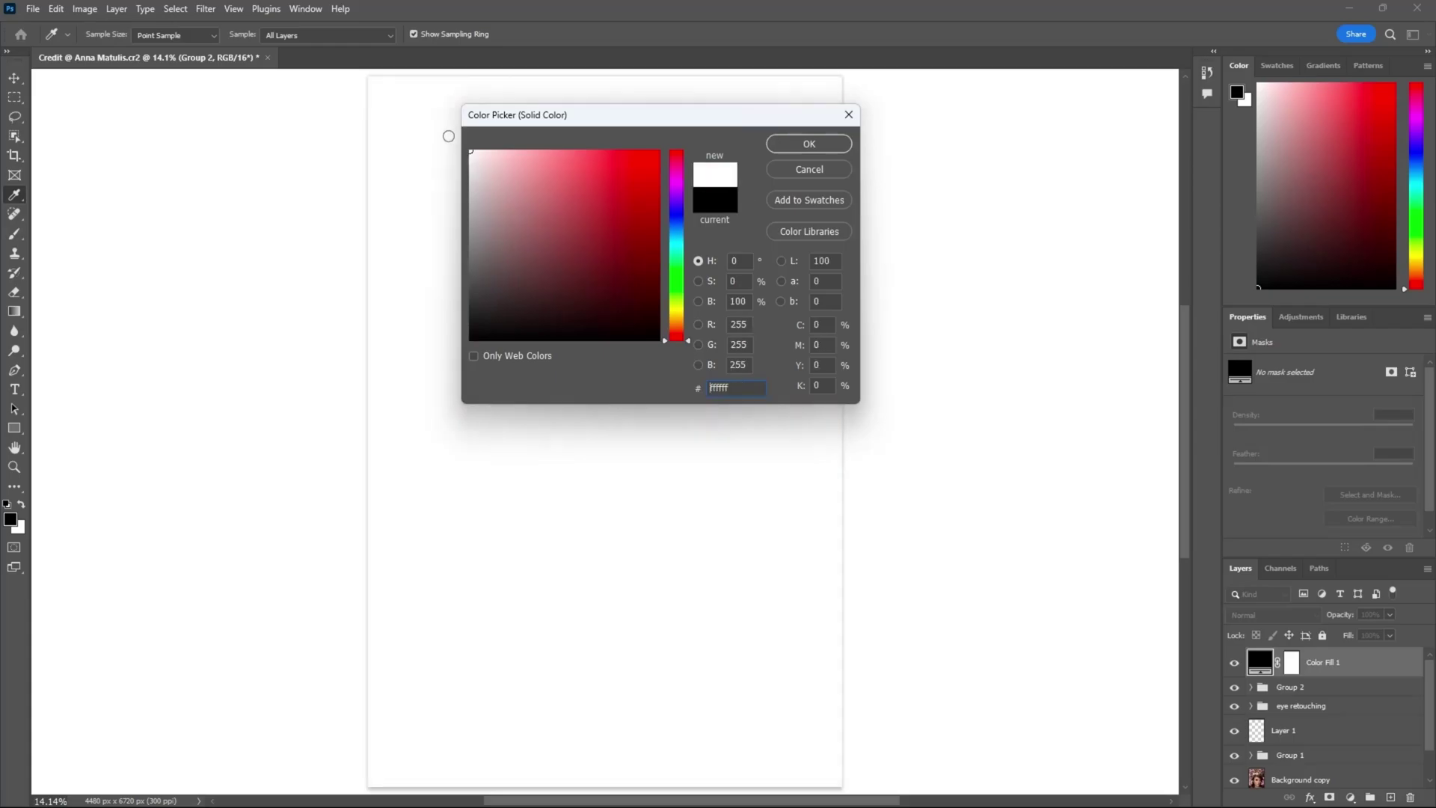
pyautogui.click(793, 145)
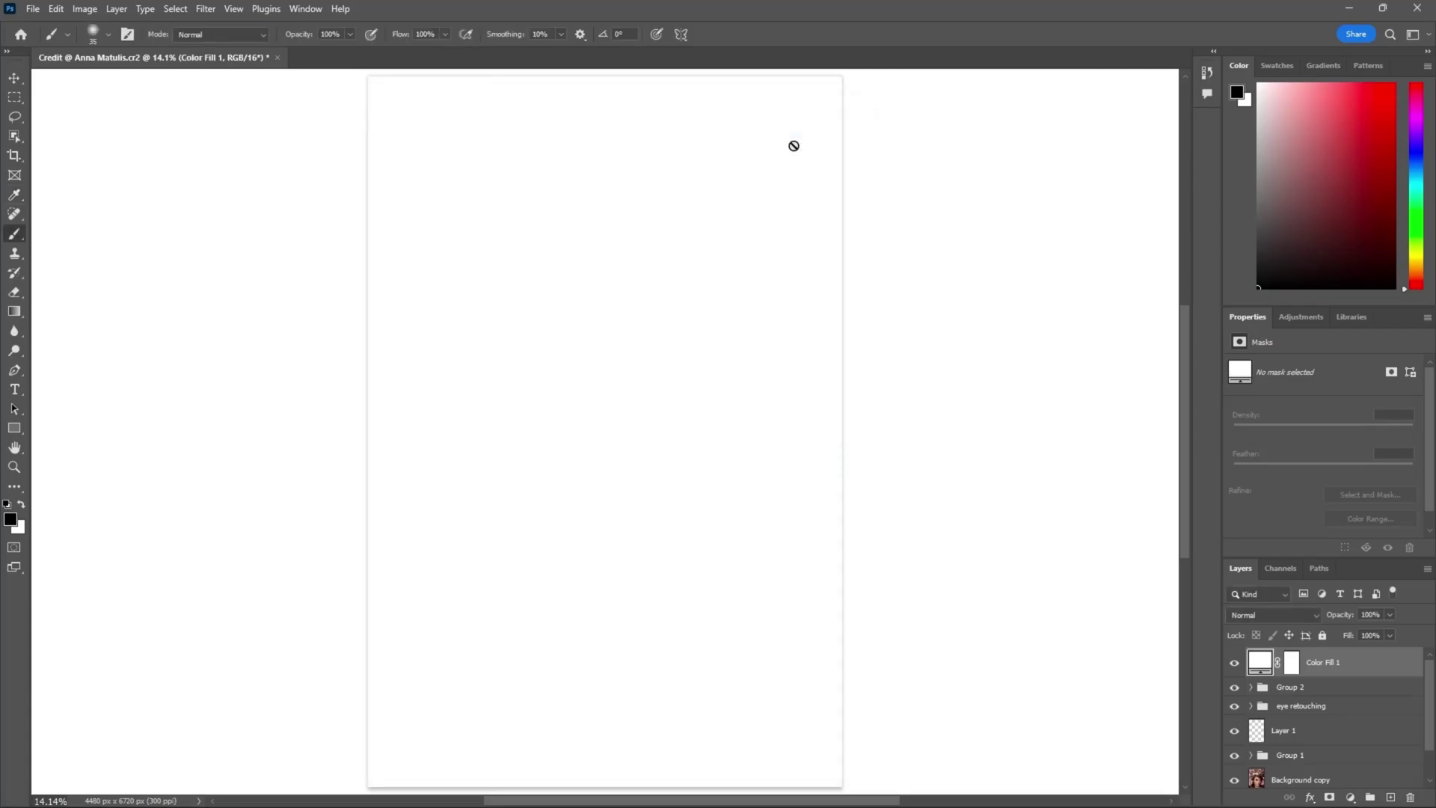
pyautogui.click(1271, 615)
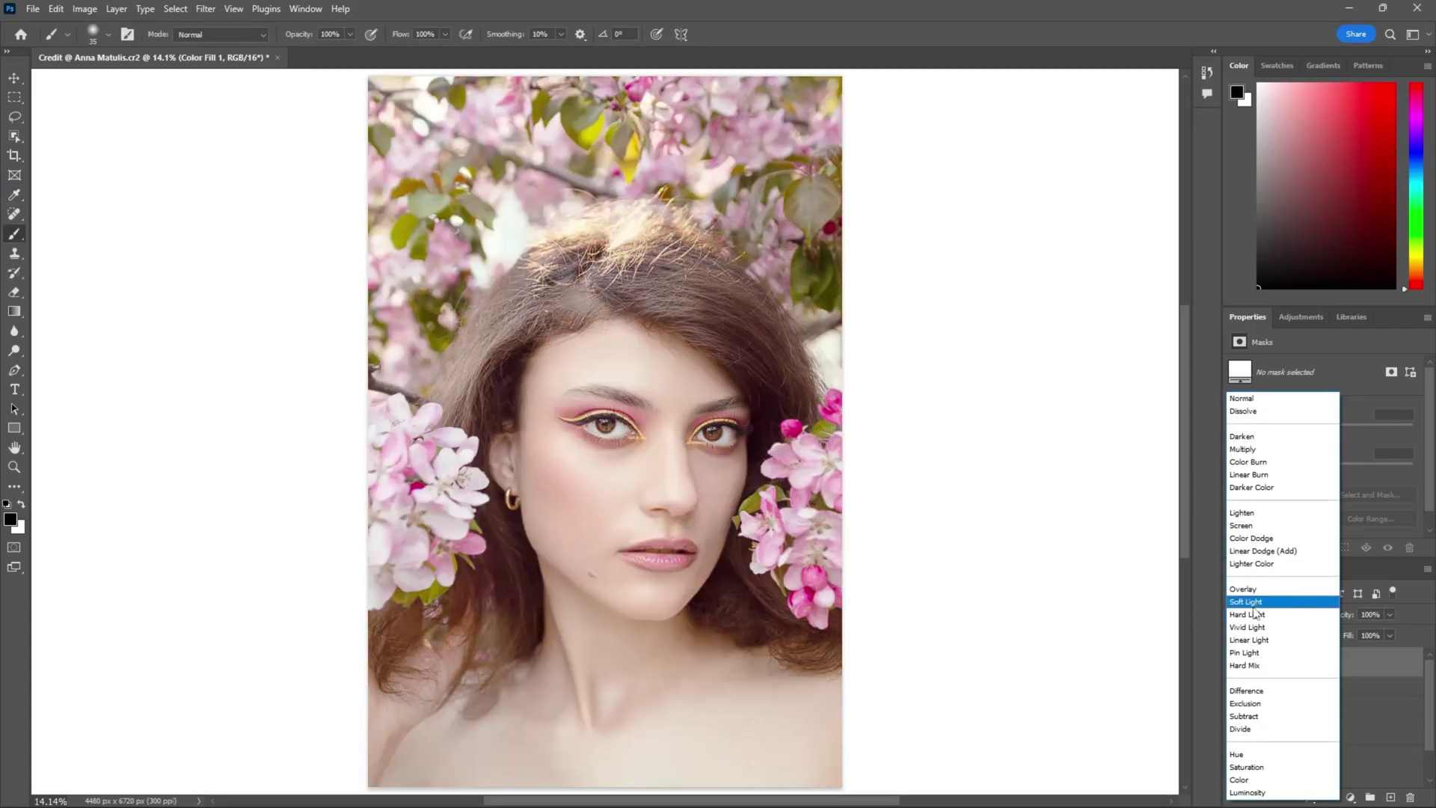
pyautogui.click(1255, 604)
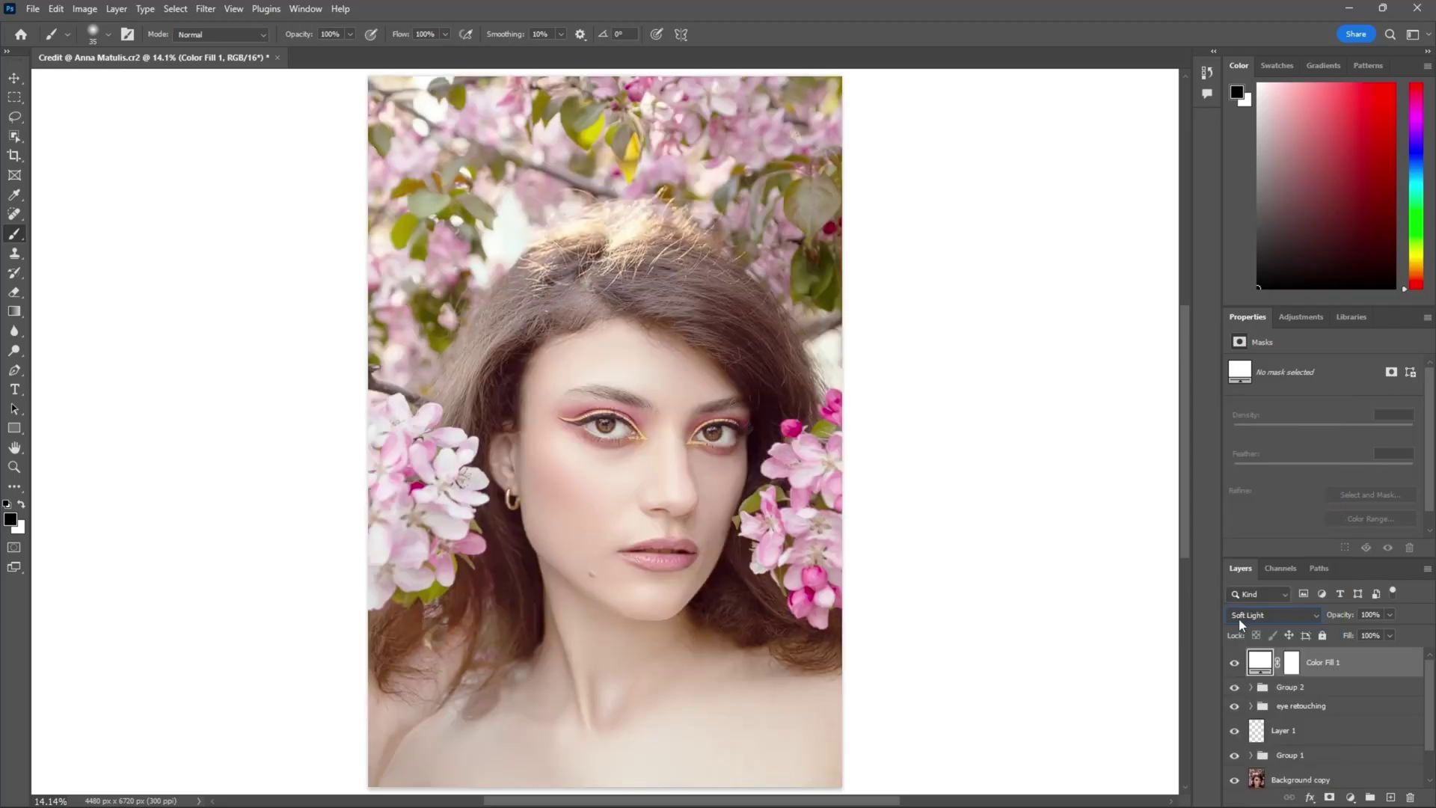
# Limit the white fill to the highlights by splitting the Blend If Underlying Layer black slider to 180 / 255.
pyautogui.doubleClick(1409, 669)
pyautogui.moveTo(781, 129); pyautogui.dragTo(1215, 166)
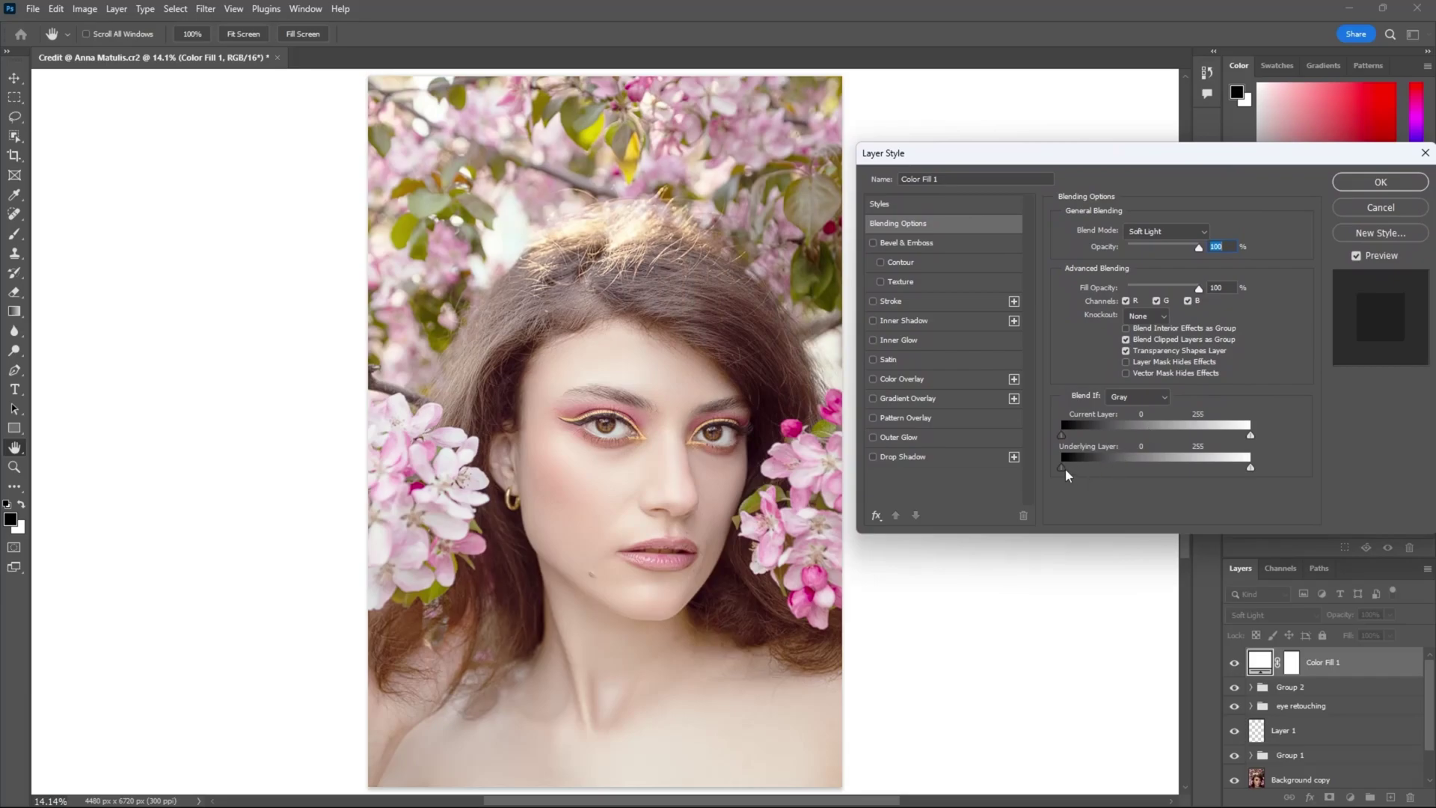
pyautogui.press('alt')
pyautogui.moveTo(1067, 468); pyautogui.dragTo(1257, 478)
pyautogui.moveTo(1062, 469); pyautogui.dragTo(1202, 482)
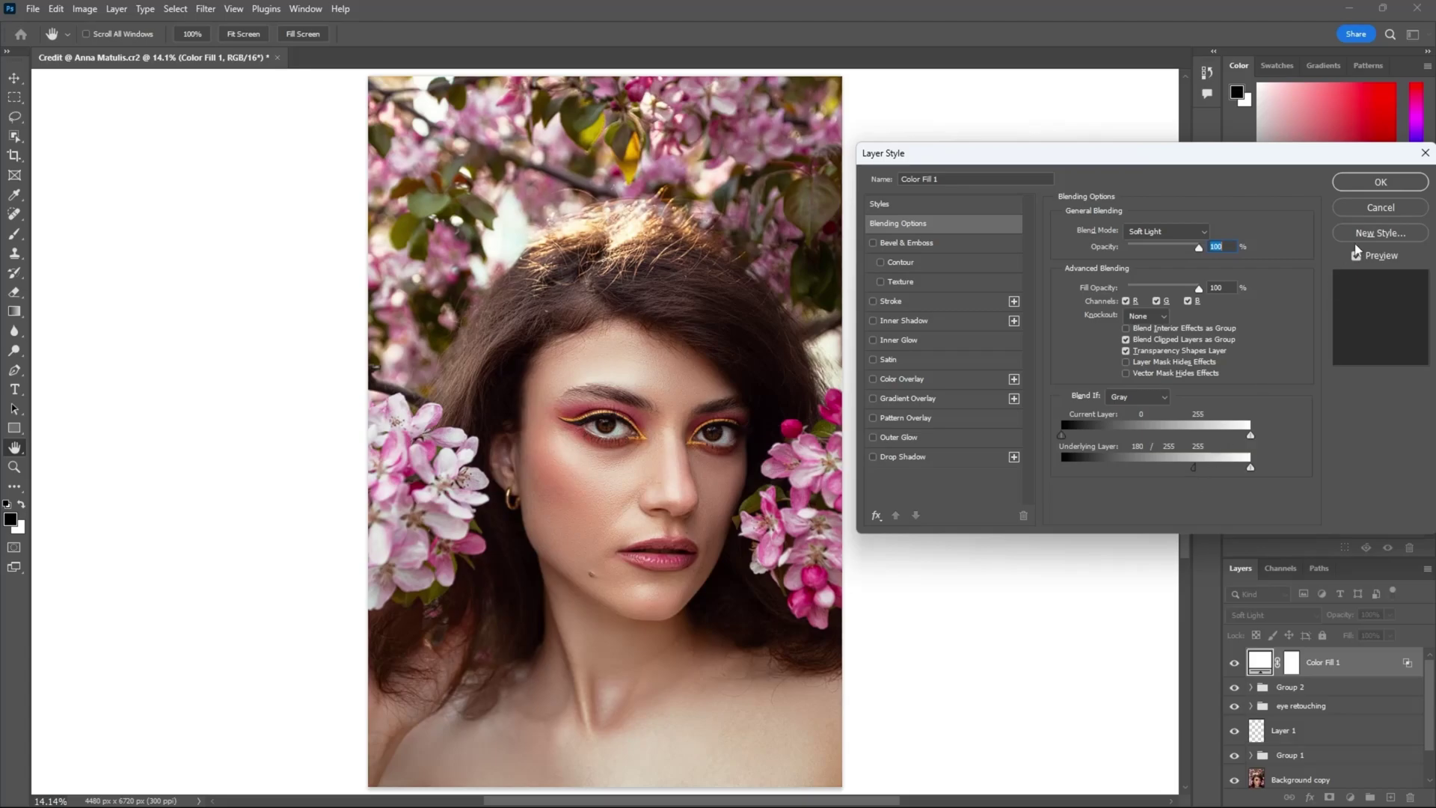
pyautogui.click(1379, 182)
# Compare the portrait with the white fill layer hidden and shown.
pyautogui.click(1233, 664)
pyautogui.click(1232, 664)
pyautogui.click(1232, 664)
pyautogui.click(1232, 664)
pyautogui.click(1233, 664)
pyautogui.click(1232, 664)
pyautogui.click(1232, 664)
# Add a black (000000) Solid Color fill layer above the white fill and set its blend mode to Soft Light.
pyautogui.click(1349, 797)
pyautogui.click(1350, 532)
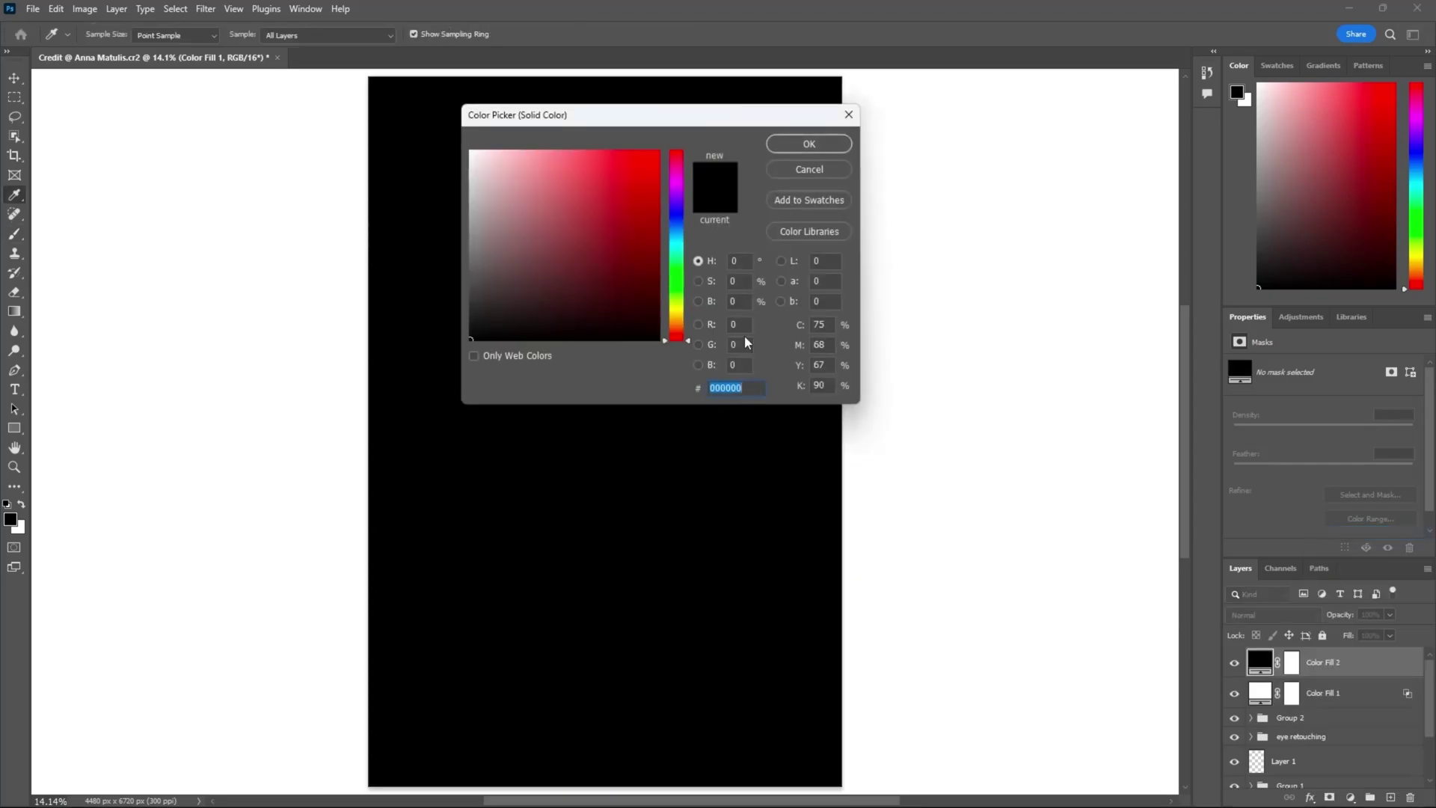
pyautogui.moveTo(481, 330); pyautogui.dragTo(470, 340)
pyautogui.click(800, 146)
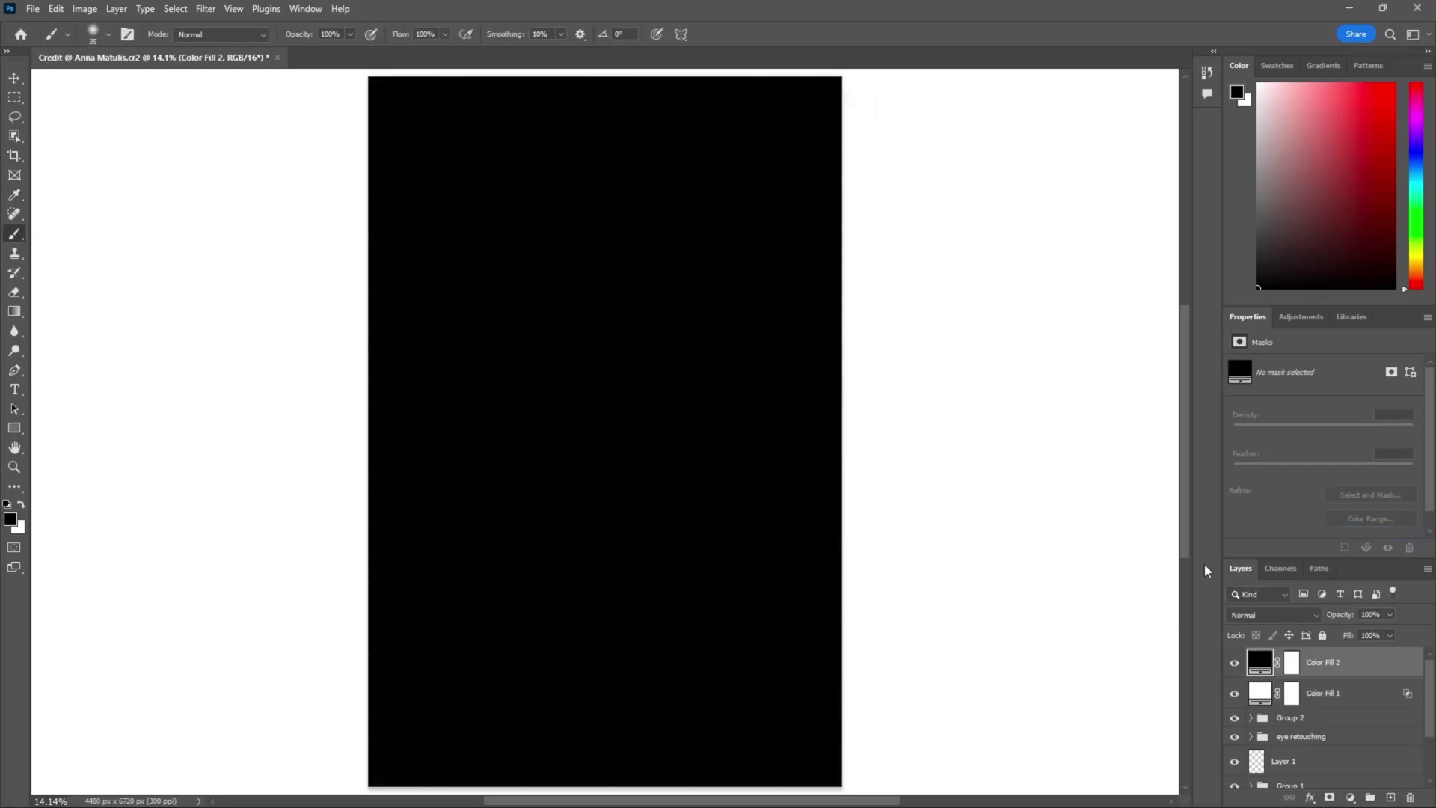
pyautogui.click(1256, 615)
pyautogui.click(1255, 605)
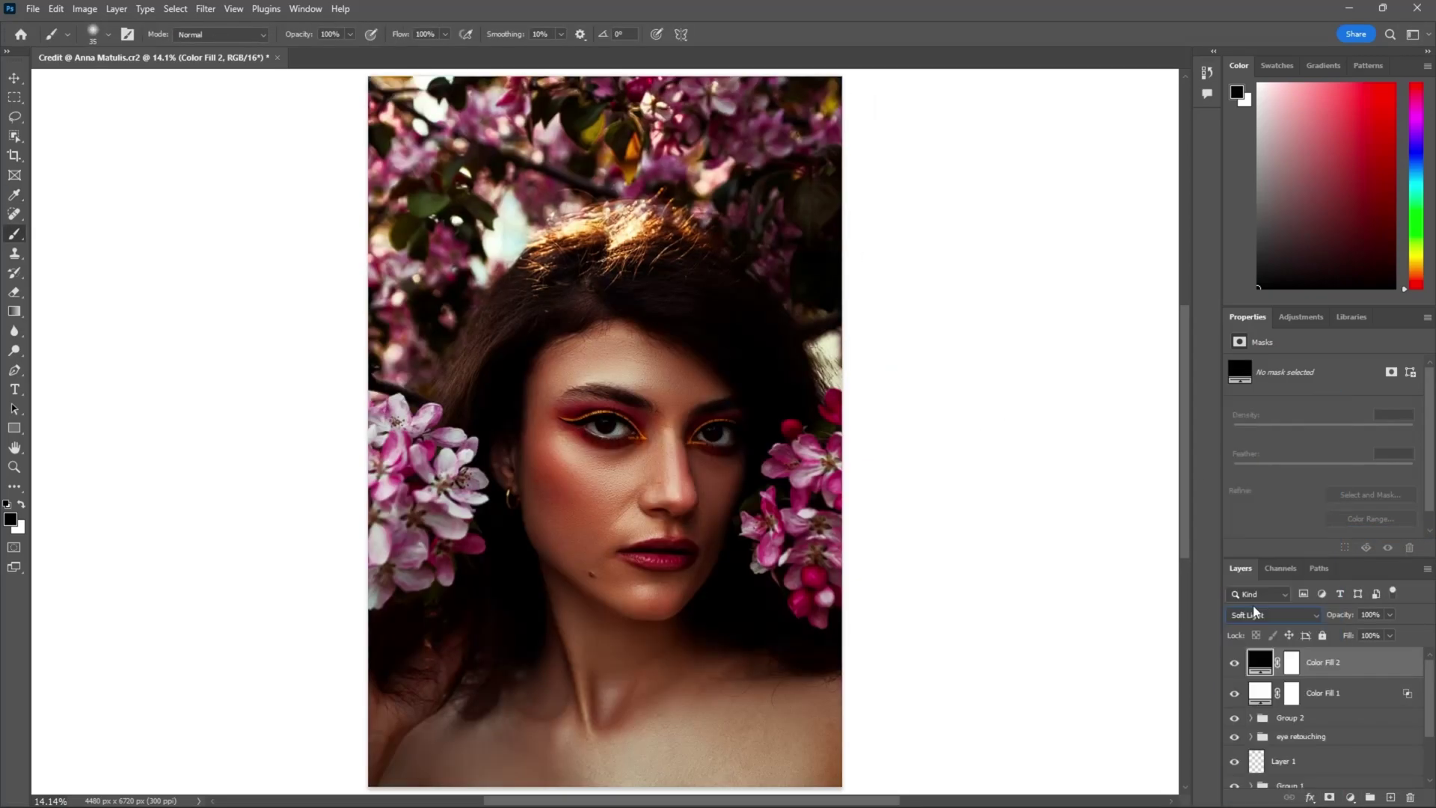
# Split the black fill's Blend If Underlying Layer white slider to 0 / about 200 and set the layer's opacity to 39%.
pyautogui.doubleClick(1406, 665)
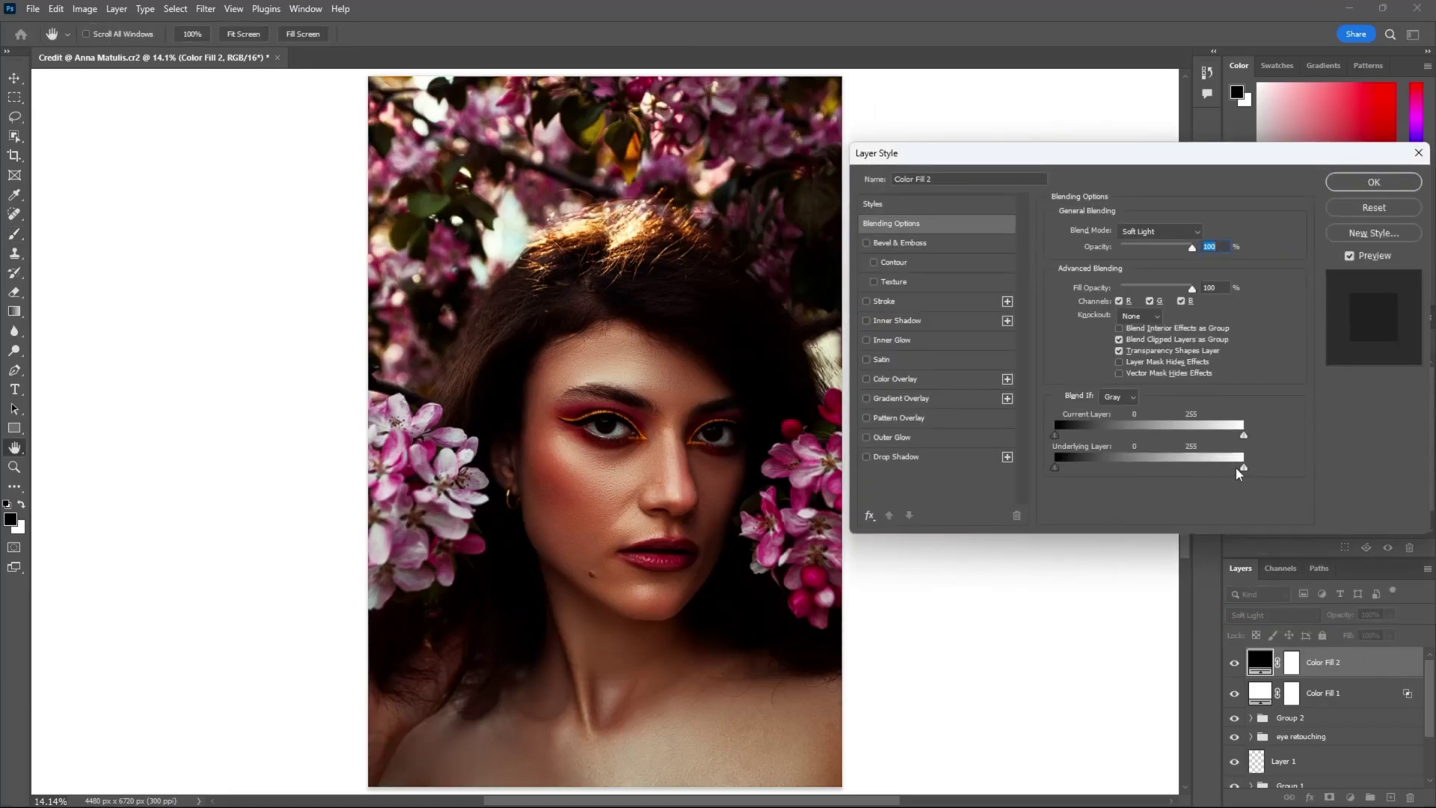
pyautogui.moveTo(1227, 468); pyautogui.dragTo(1039, 473)
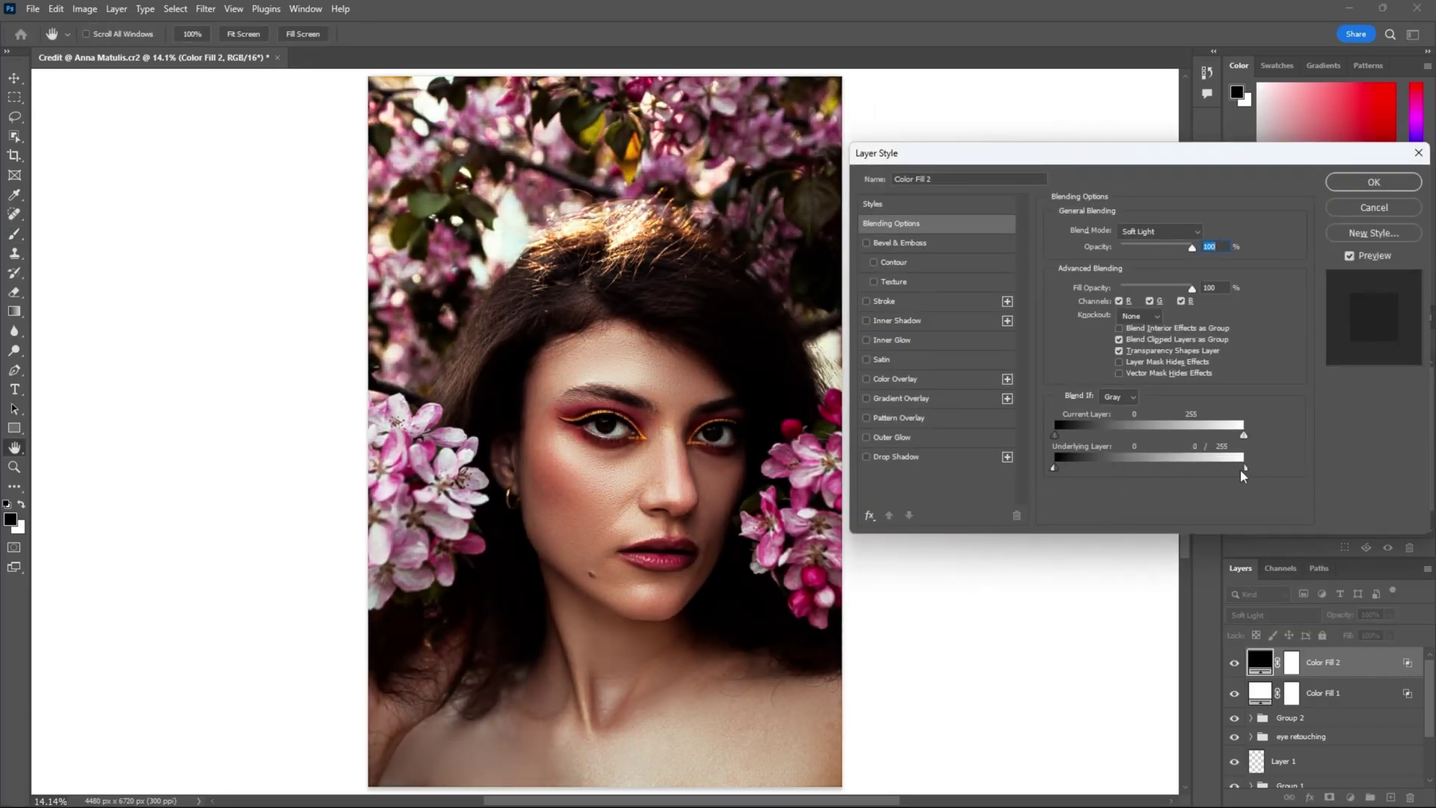
pyautogui.moveTo(1217, 468); pyautogui.dragTo(1182, 474)
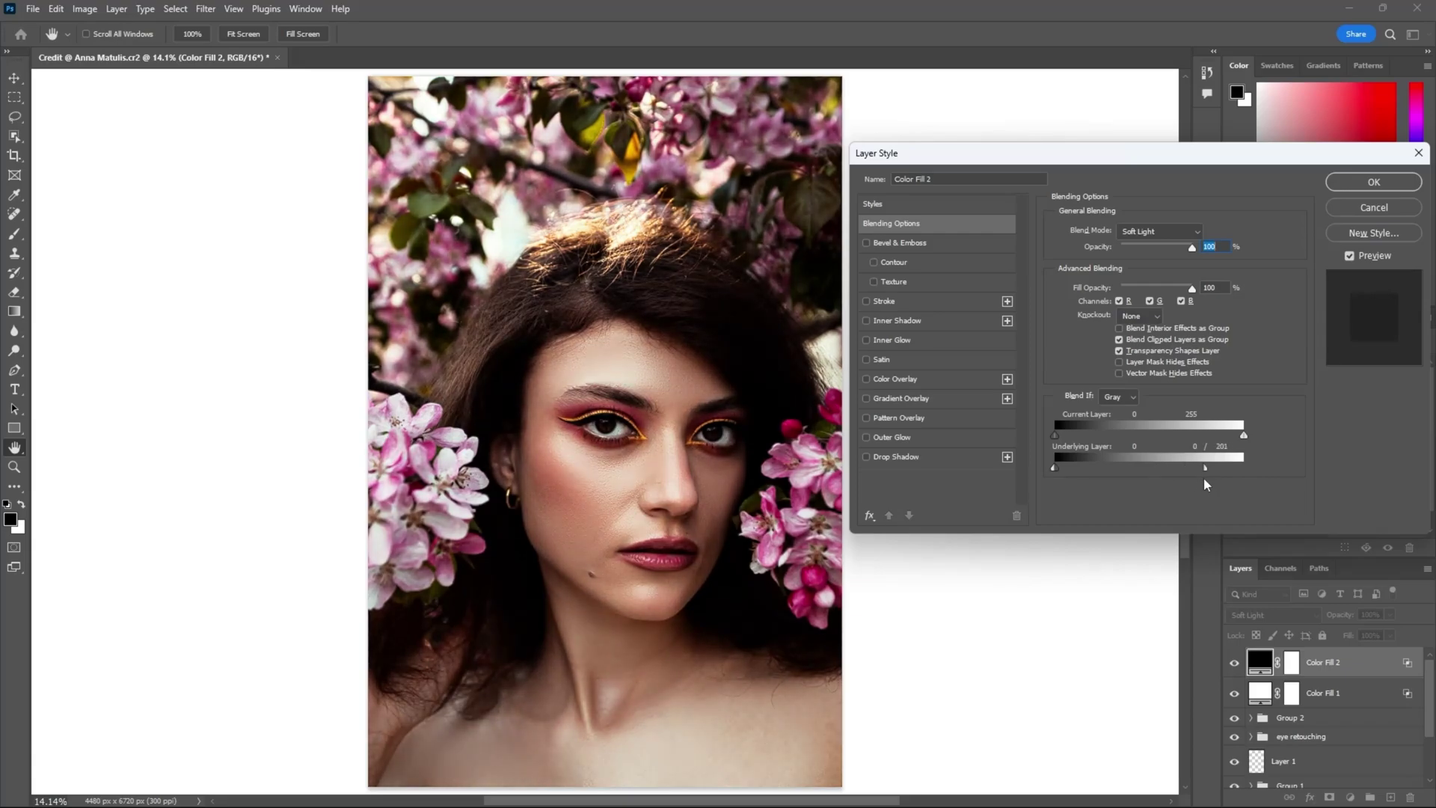
pyautogui.moveTo(1342, 617); pyautogui.dragTo(1144, 618)
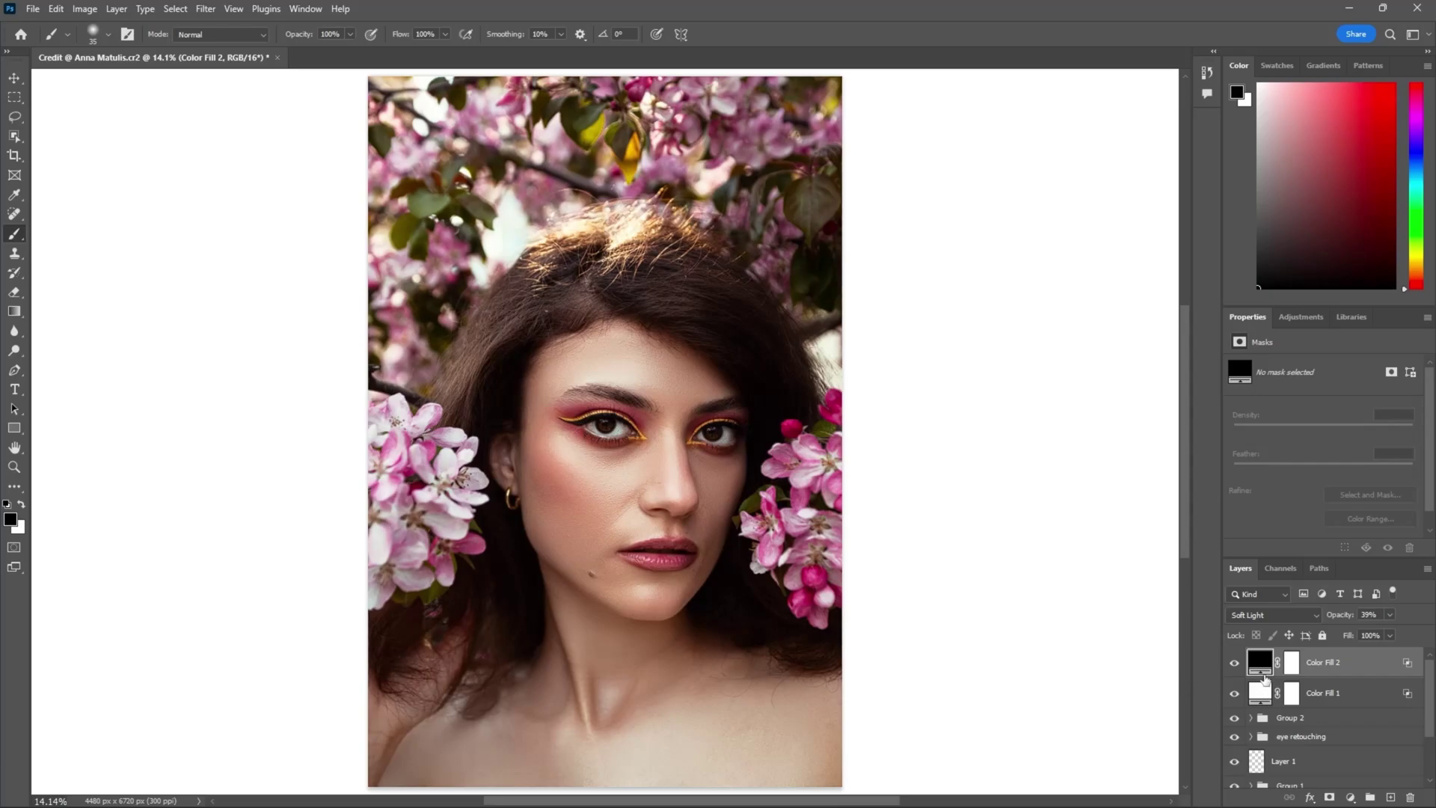
# Compare the portrait with the black fill layer hidden and shown.
pyautogui.click(1235, 662)
pyautogui.click(1235, 662)
pyautogui.click(1235, 662)
pyautogui.click(1234, 663)
pyautogui.click(1234, 662)
pyautogui.click(1235, 662)
# Group the black and white fill layers and name the group "douge and burn".
pyautogui.keyDown('shift'); pyautogui.click(1322, 693); pyautogui.keyUp('shift')
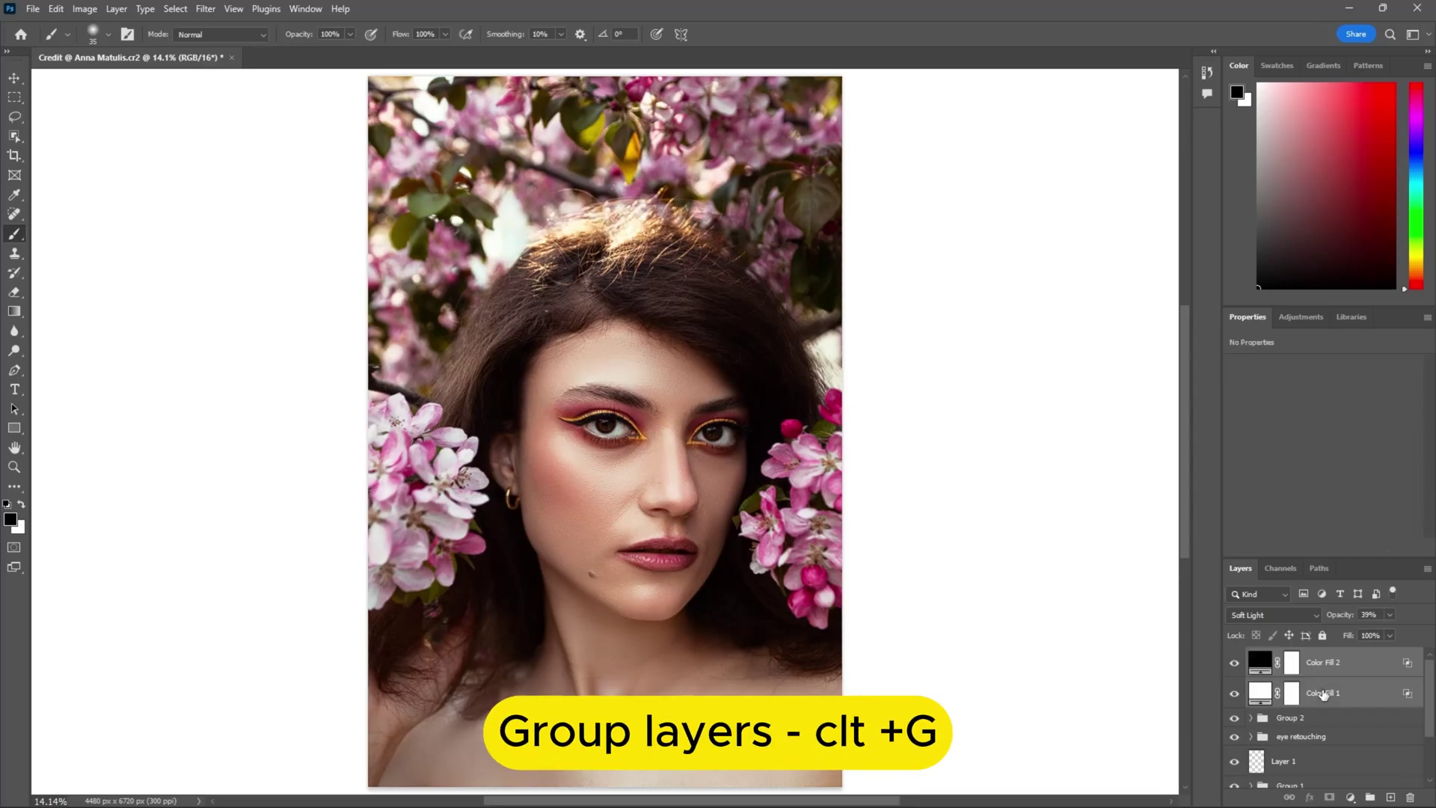
pyautogui.hotkey('ctrl', 'g')
pyautogui.doubleClick(1292, 655)
pyautogui.write('douge and bl')
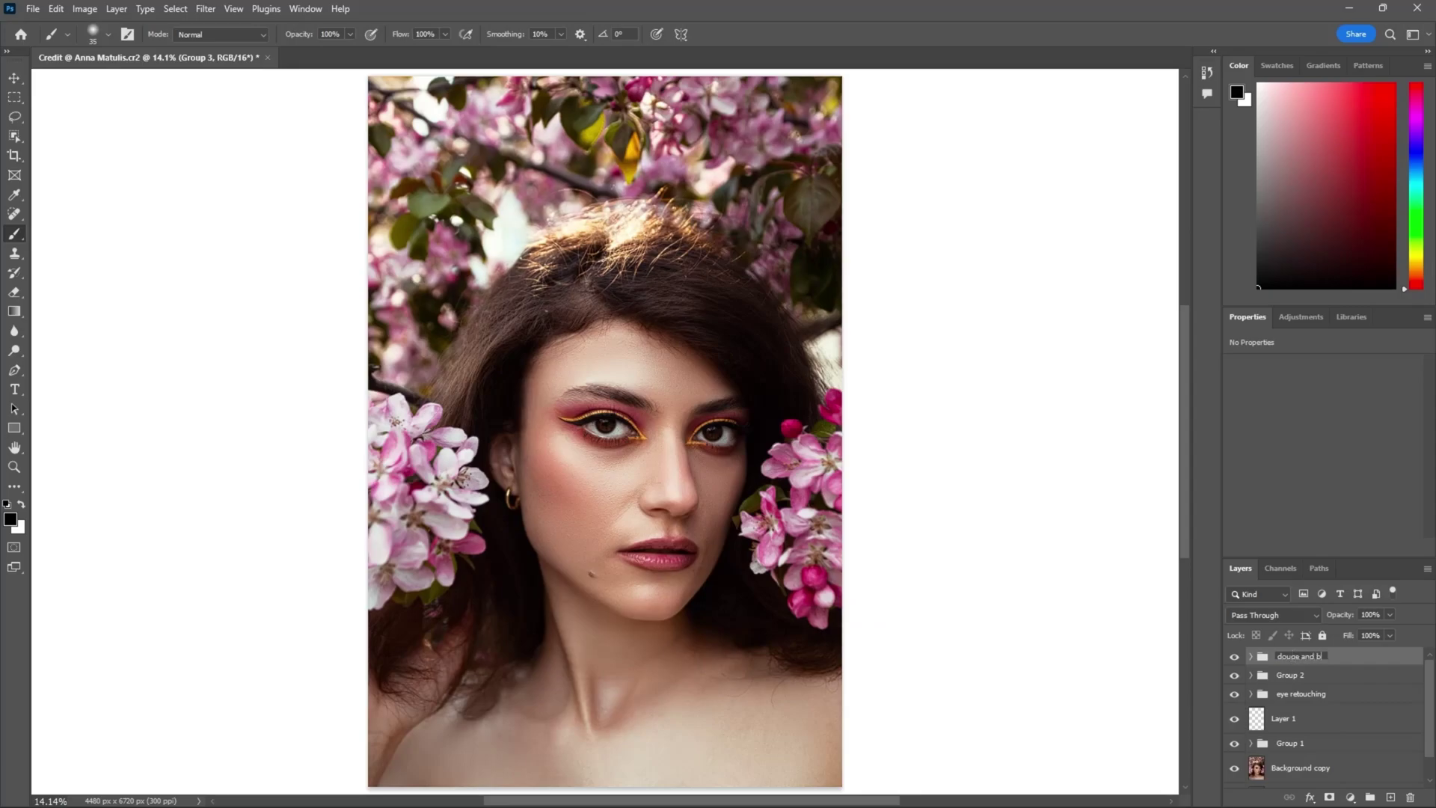
pyautogui.press('Return')
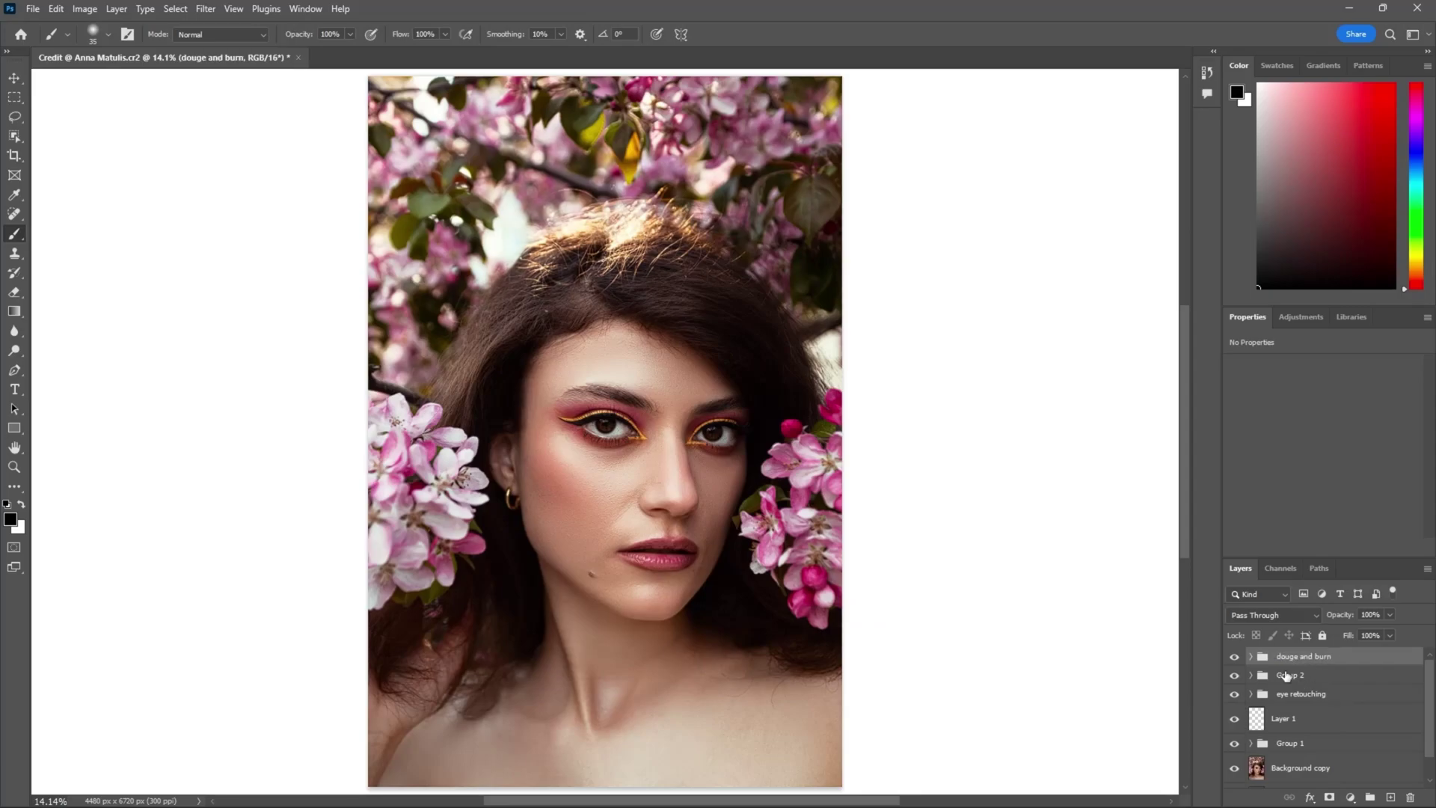
# Rename Group 2 as "colour grading".
pyautogui.doubleClick(1288, 674)
pyautogui.write('colour gr')
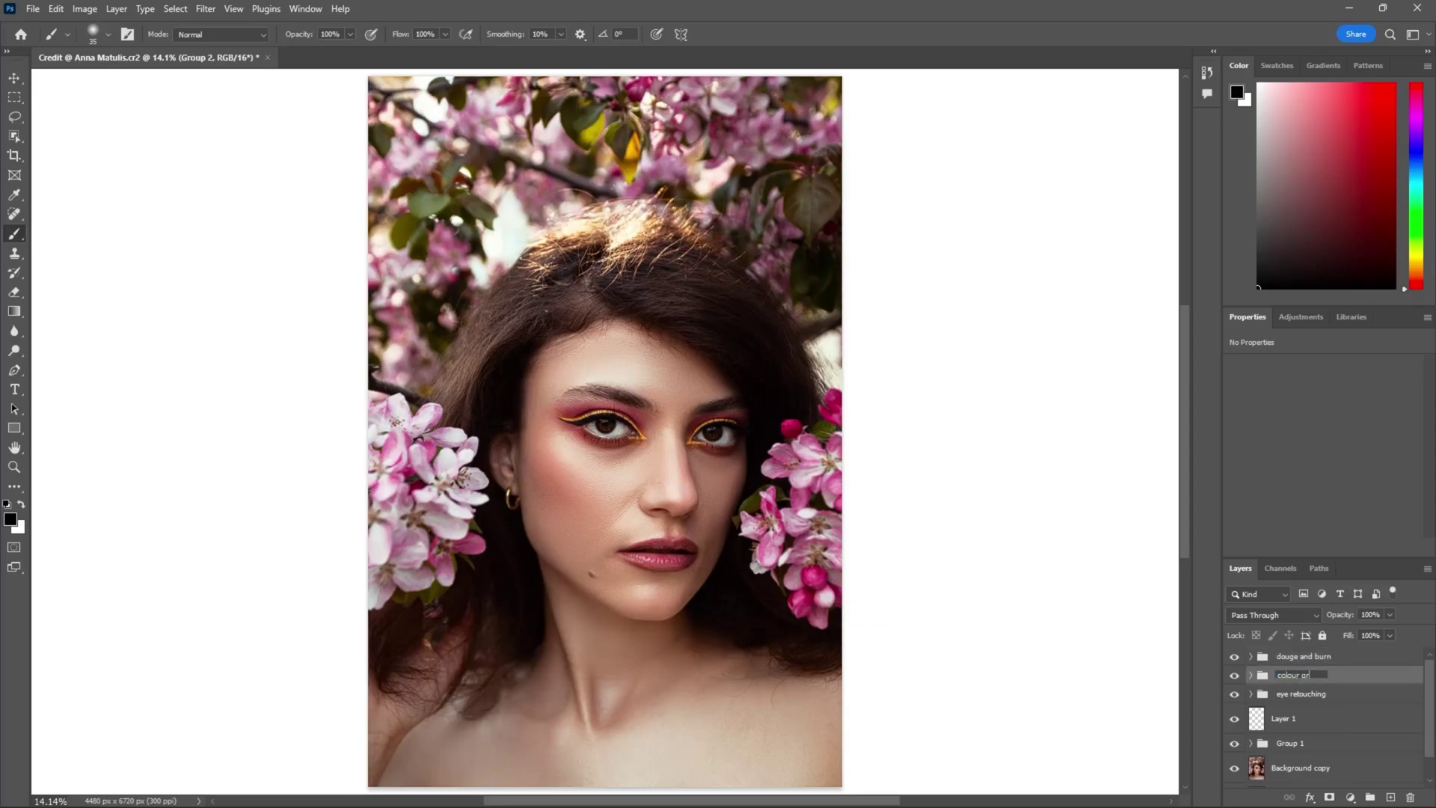
pyautogui.write('ading')
pyautogui.press('Return')
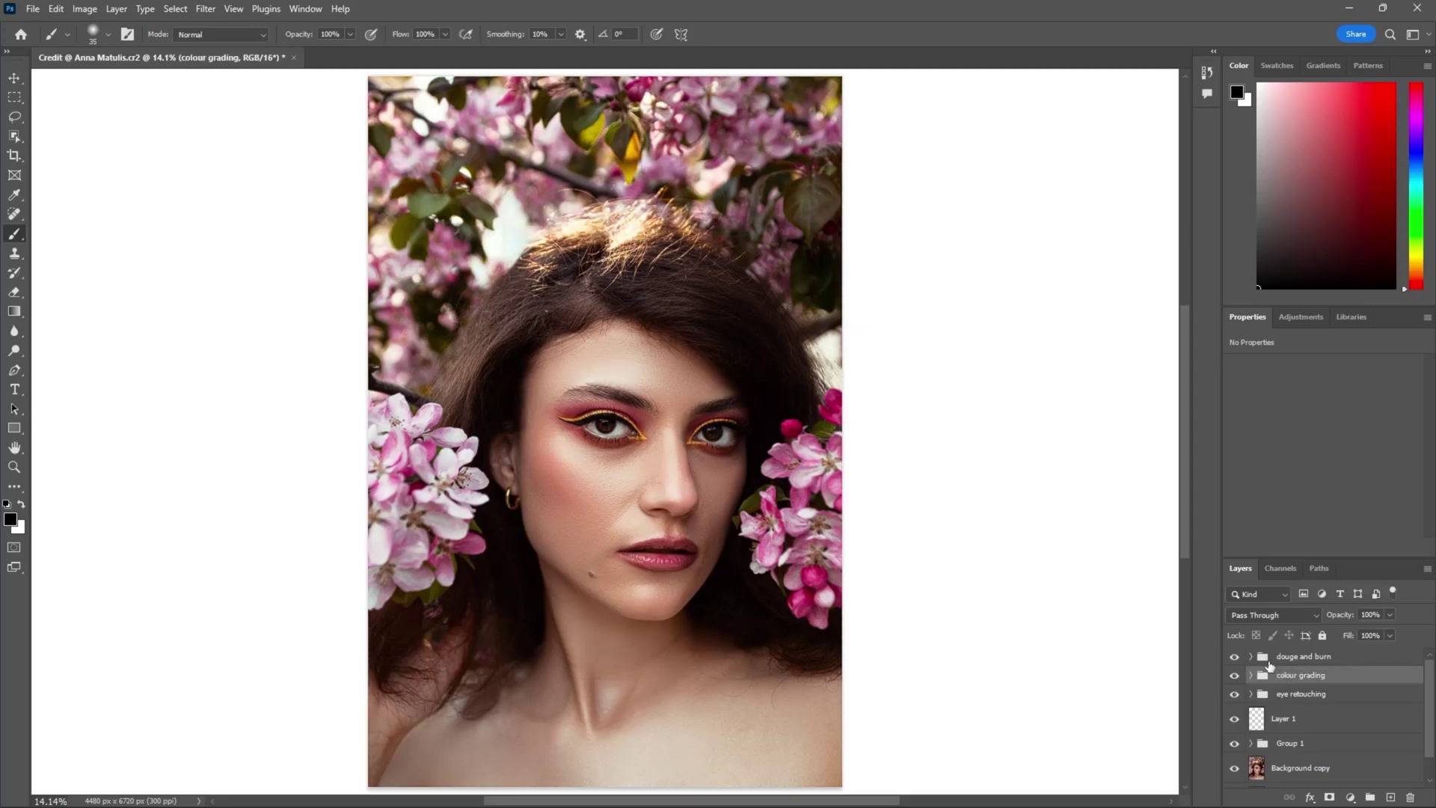
# Compare the portrait with the "douge and burn" group hidden and shown.
pyautogui.click(1234, 657)
pyautogui.click(1234, 656)
pyautogui.click(1234, 657)
pyautogui.click(1233, 657)
pyautogui.click(1234, 657)
pyautogui.click(1234, 656)
pyautogui.click(1233, 657)
pyautogui.click(1233, 656)
# Stamp all visible layers into a new layer above the "douge and burn" group and sharpen it with Unsharp Mask: amount 175%, radius 3.0 pixels, threshold 5.
pyautogui.click(1309, 658)
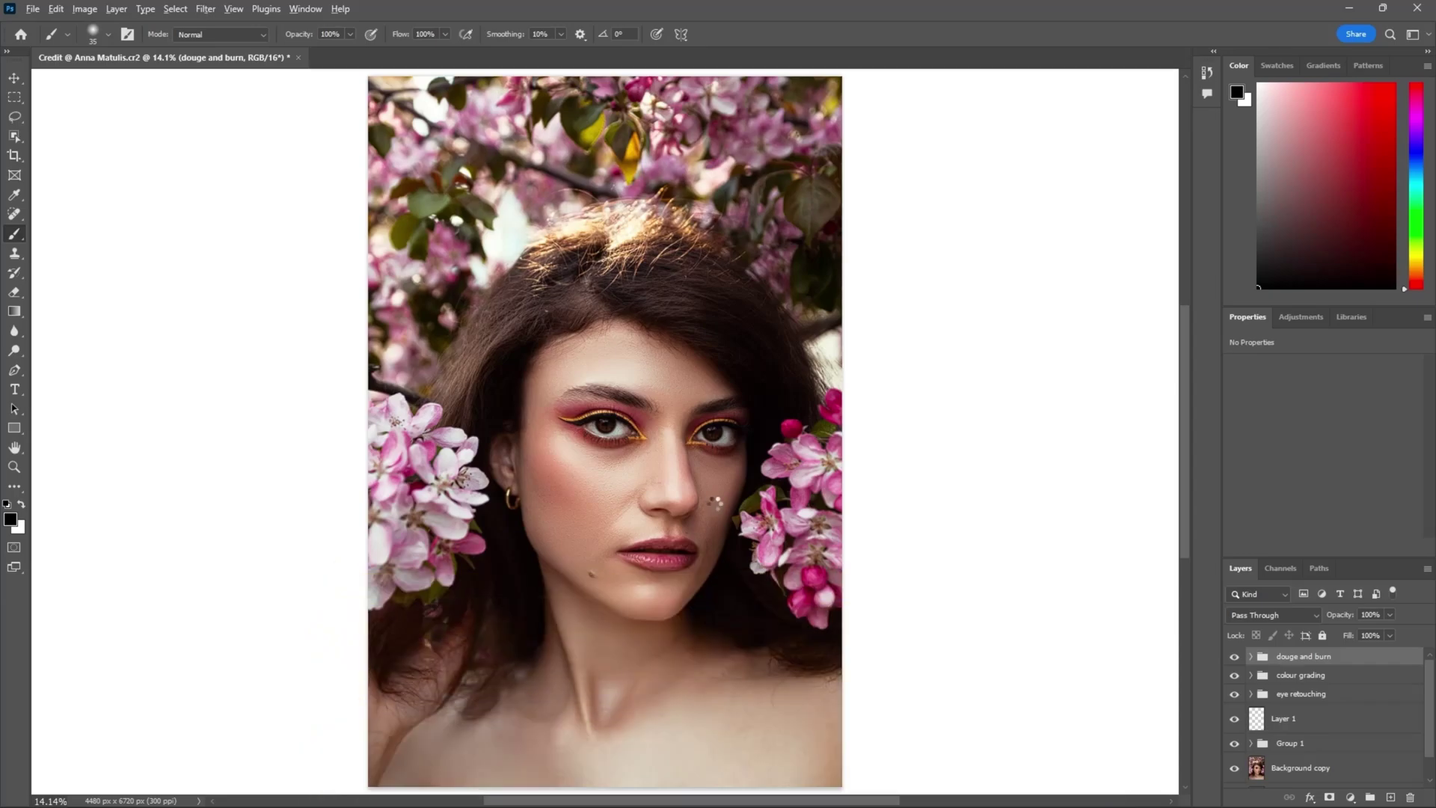
pyautogui.hotkey('ctrl', 'shift', 'alt', 'e')
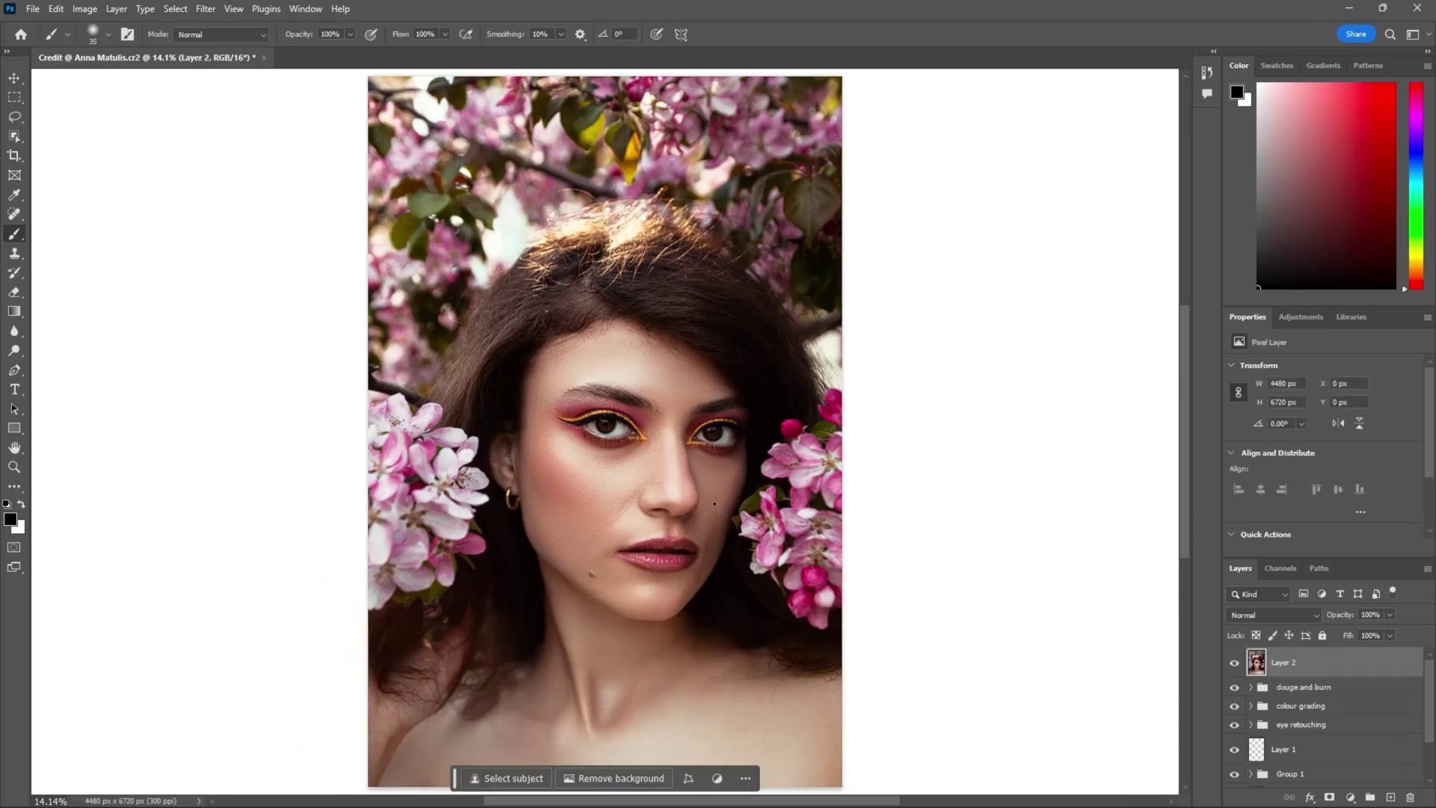
pyautogui.click(206, 9)
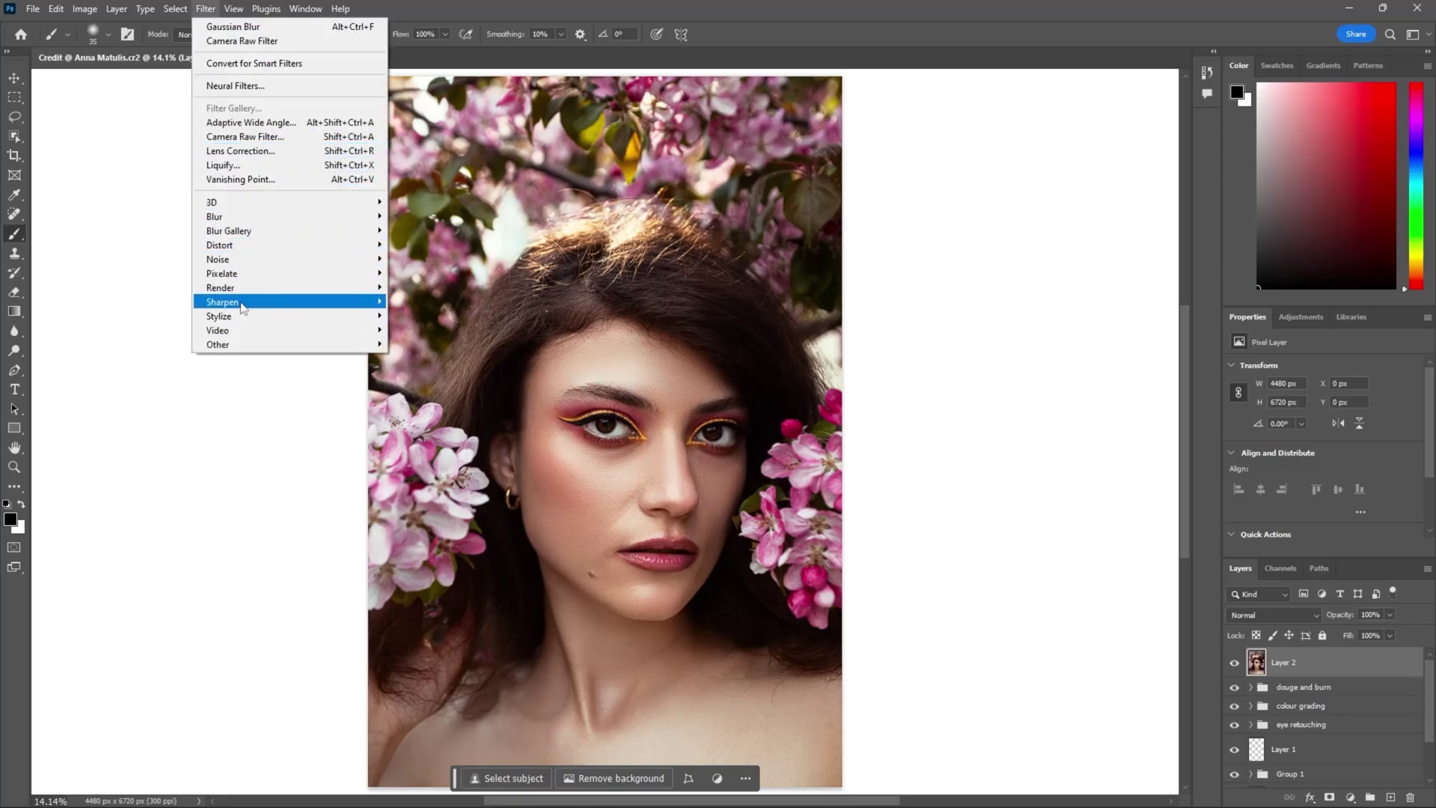
pyautogui.moveTo(314, 302)
pyautogui.click(430, 365)
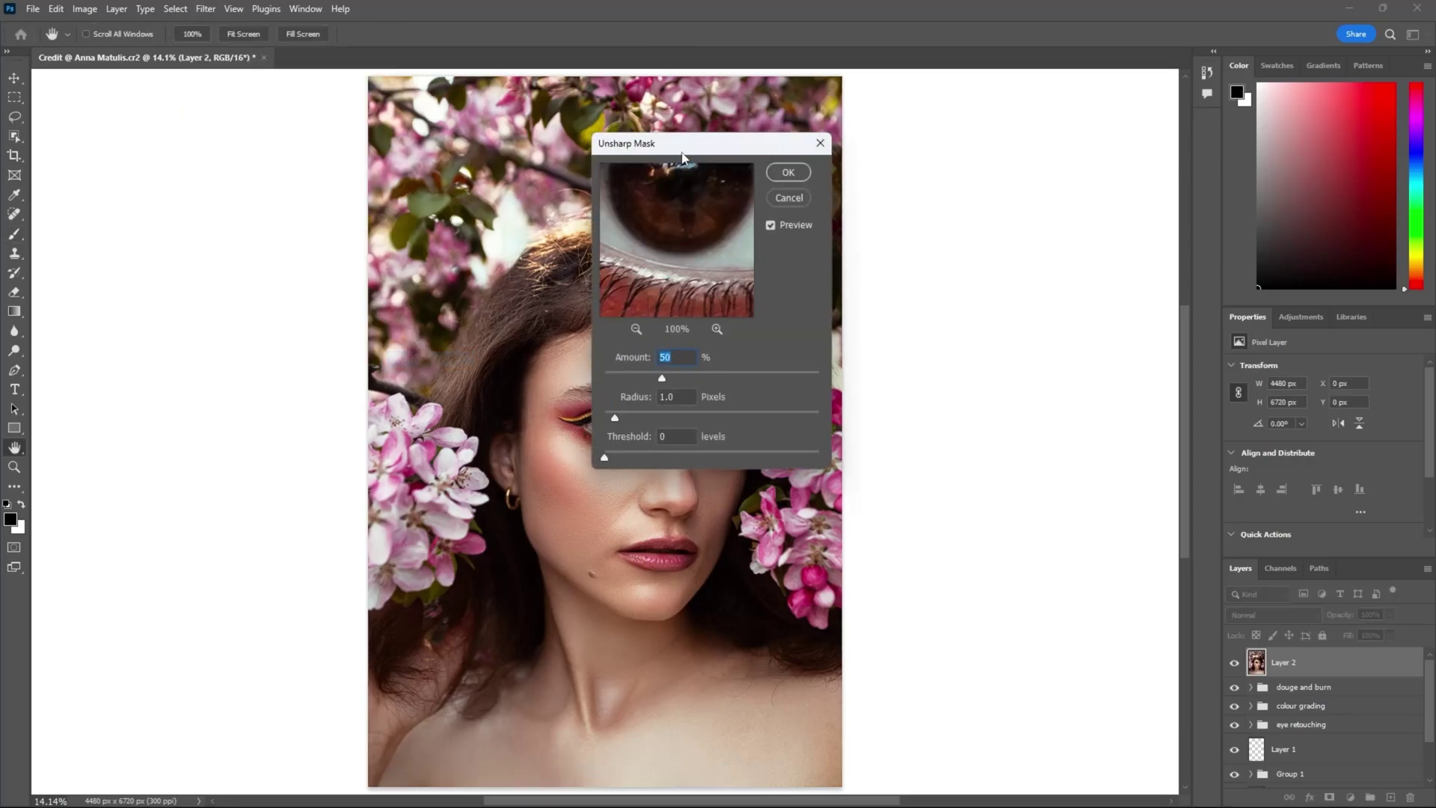
pyautogui.moveTo(683, 163); pyautogui.dragTo(921, 181)
pyautogui.click(612, 460)
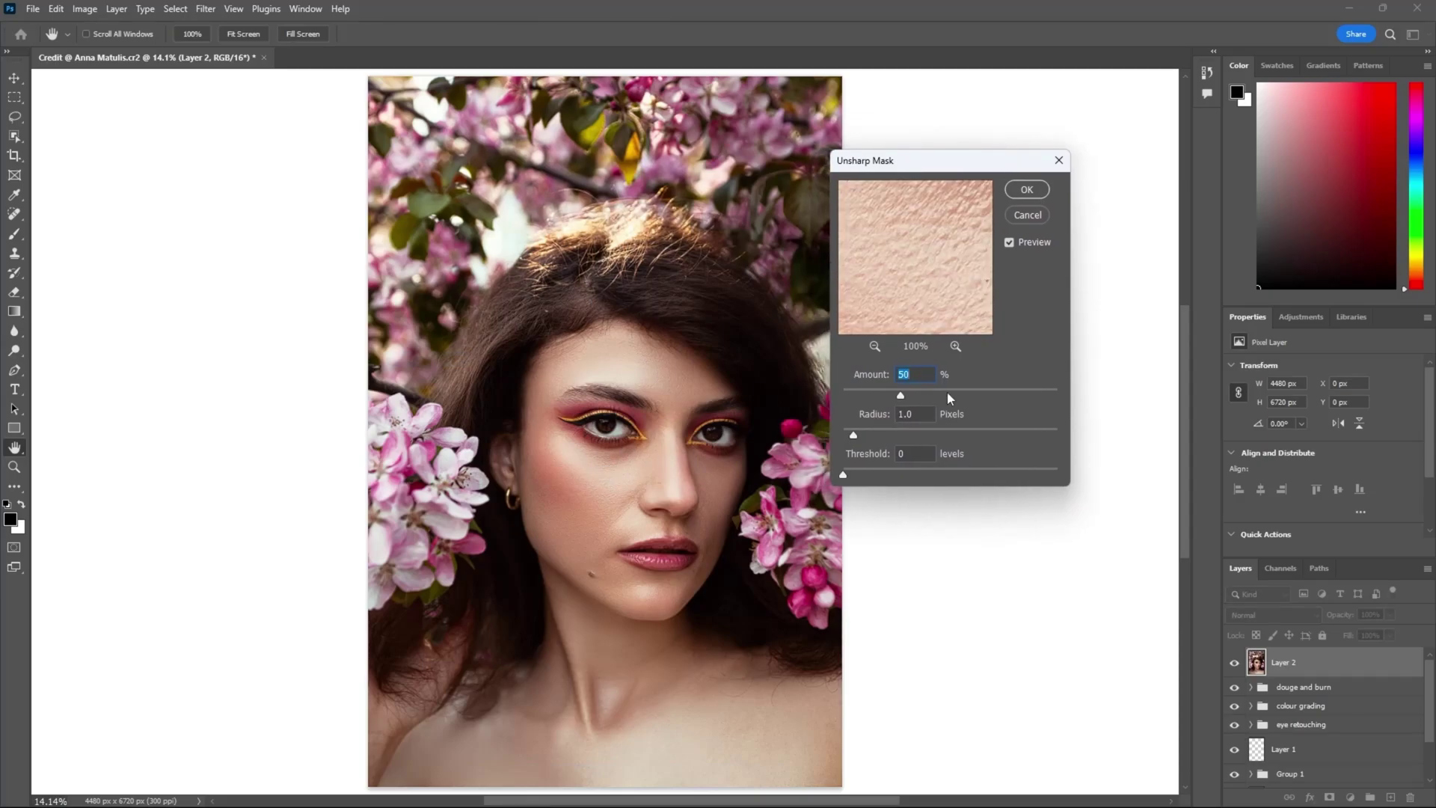
pyautogui.moveTo(959, 395); pyautogui.dragTo(1002, 402)
pyautogui.click(879, 434)
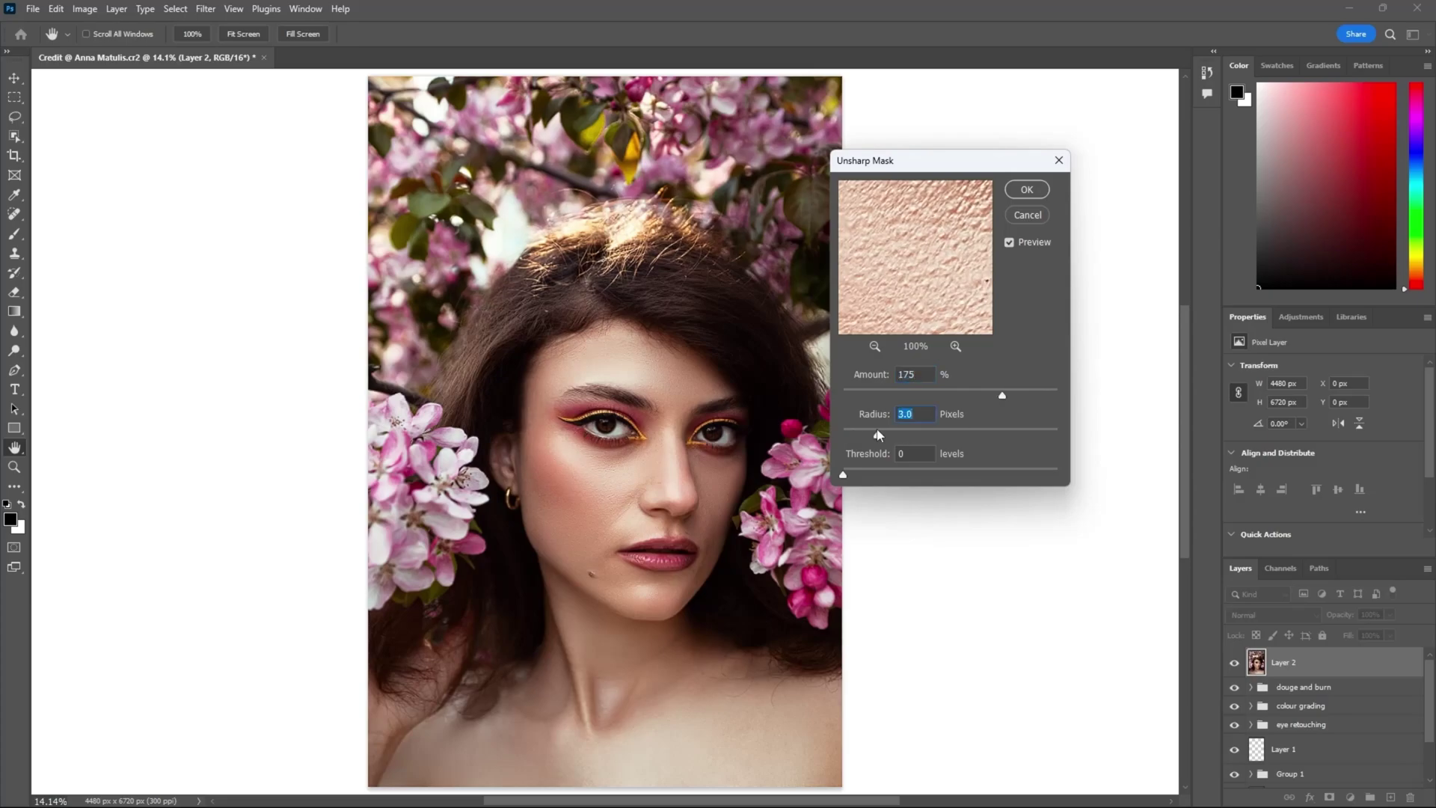
pyautogui.moveTo(855, 474); pyautogui.dragTo(850, 474)
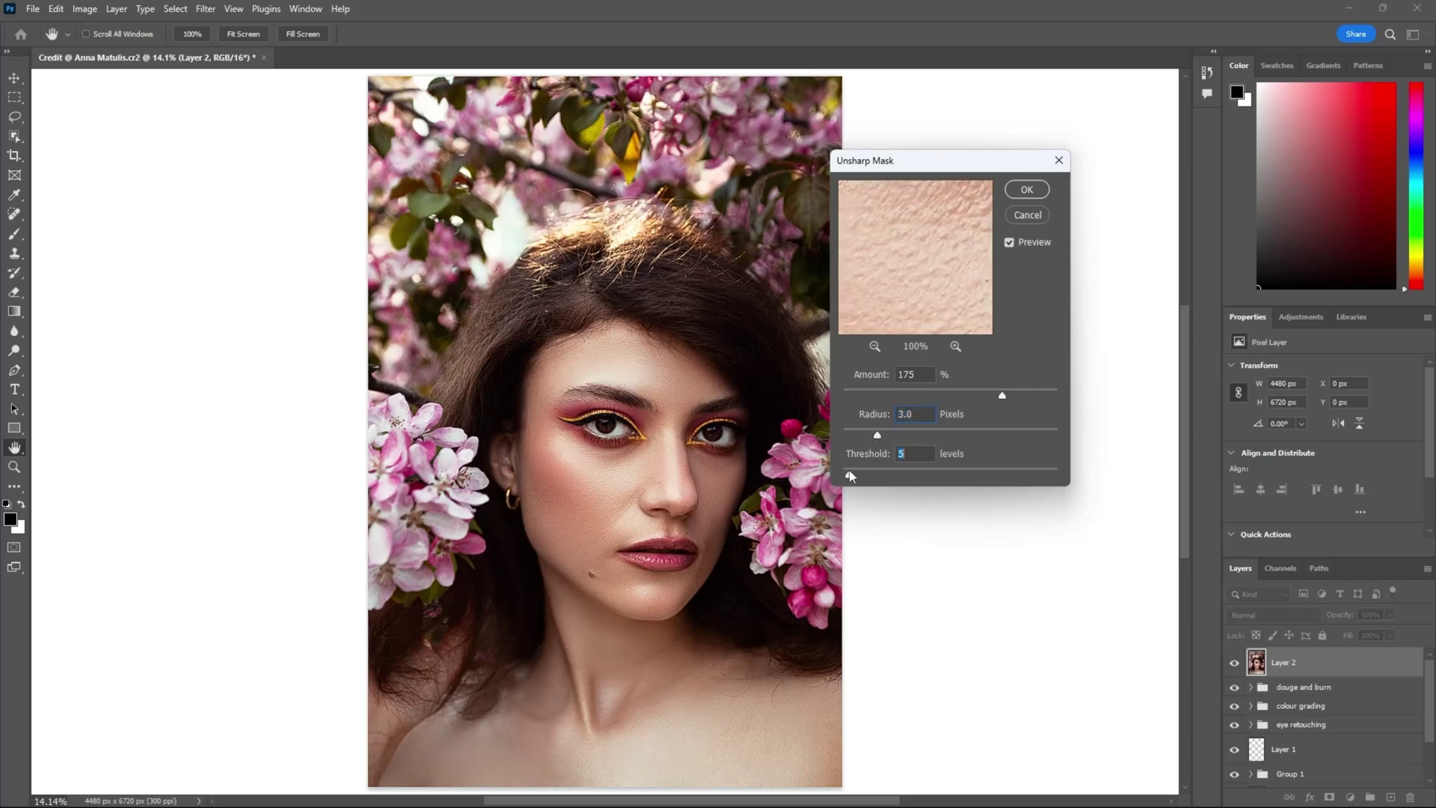
pyautogui.click(1026, 190)
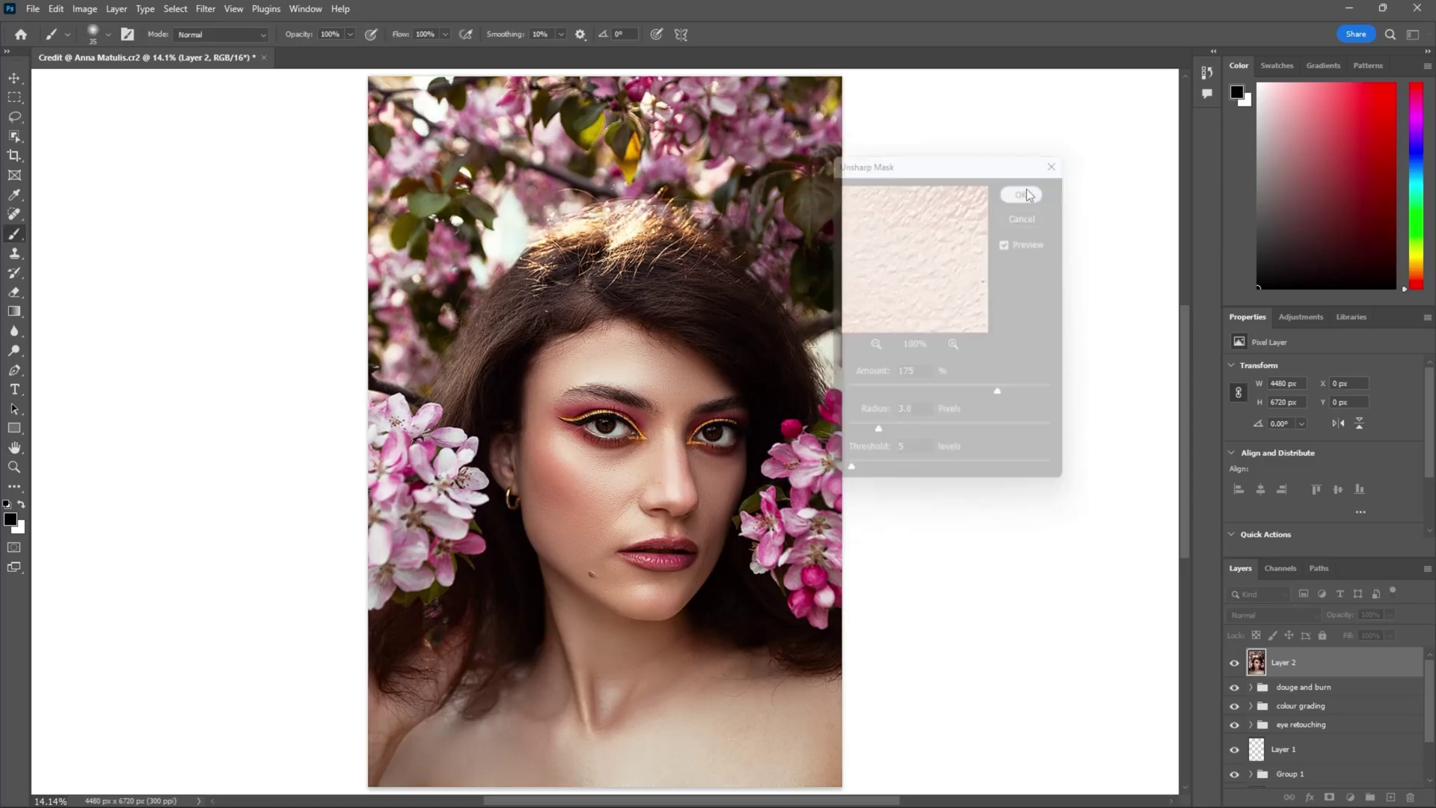
# Compare the face close up with the sharpened layer hidden and shown.
pyautogui.scroll(5, 613, 476)
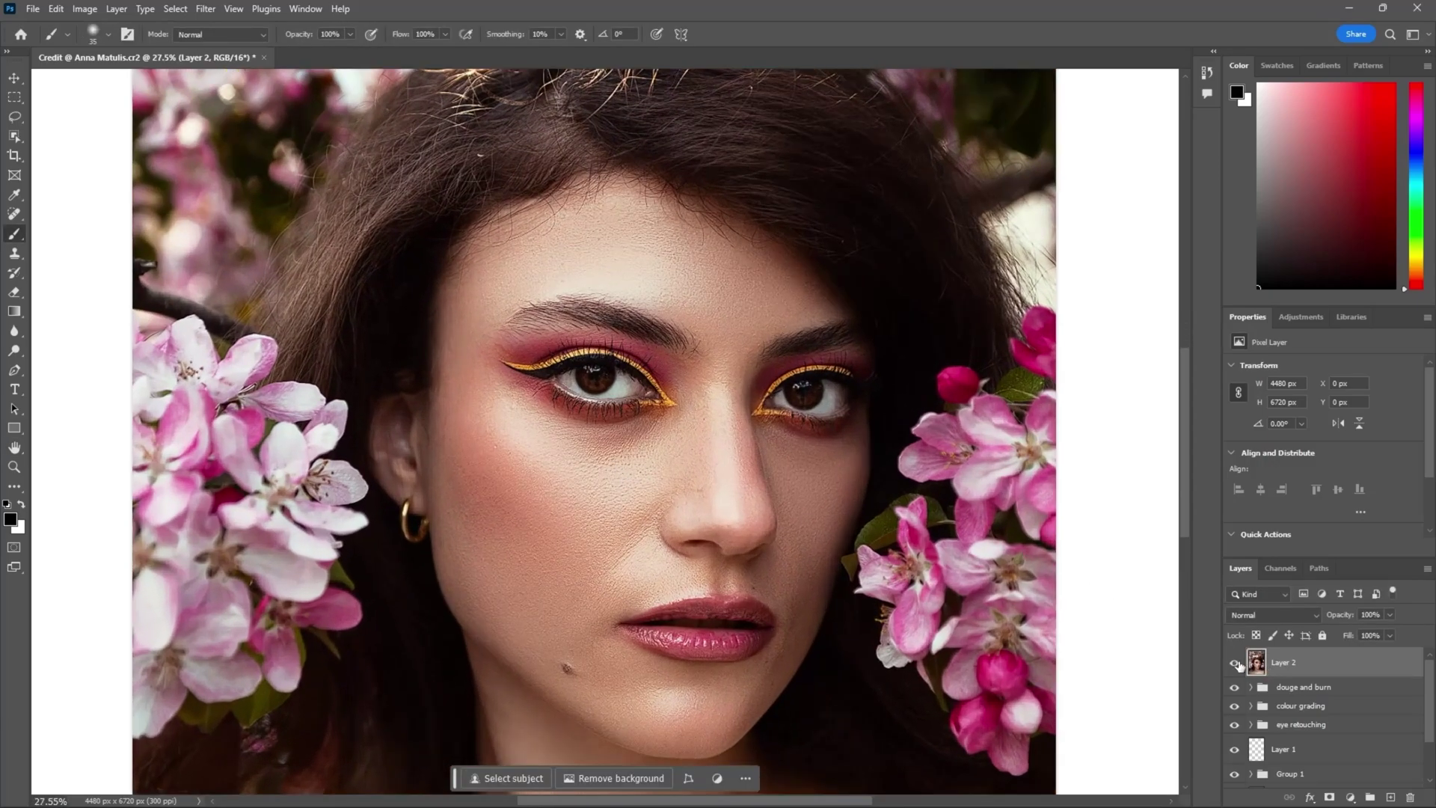
pyautogui.click(1234, 663)
pyautogui.click(1234, 664)
pyautogui.click(1234, 664)
pyautogui.click(1235, 663)
pyautogui.click(1235, 663)
pyautogui.click(1234, 663)
# Compare the original Background layer alone with the full retouch, both close up and with the whole portrait in view.
pyautogui.scroll(-2, 693, 509)
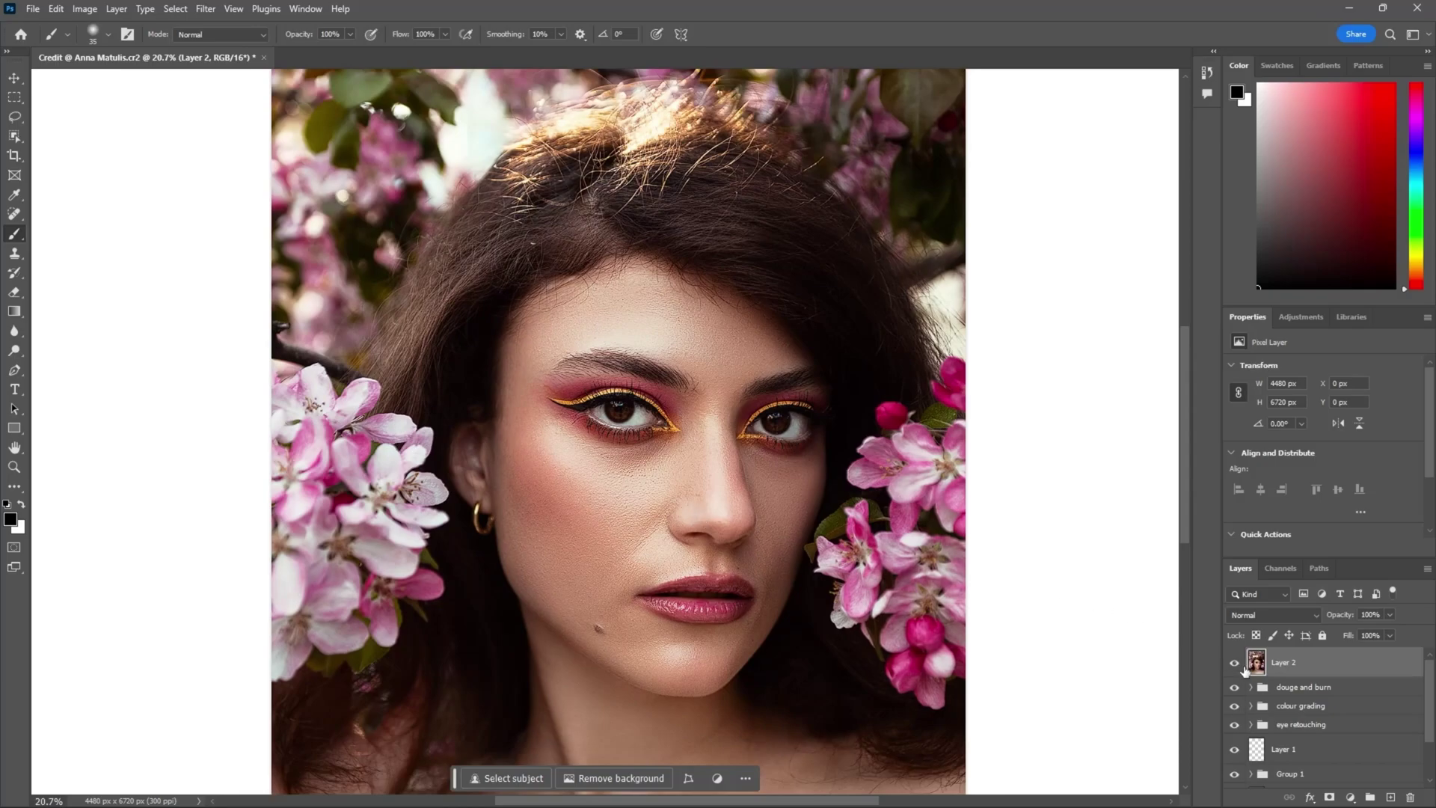
pyautogui.scroll(-1, 1235, 700)
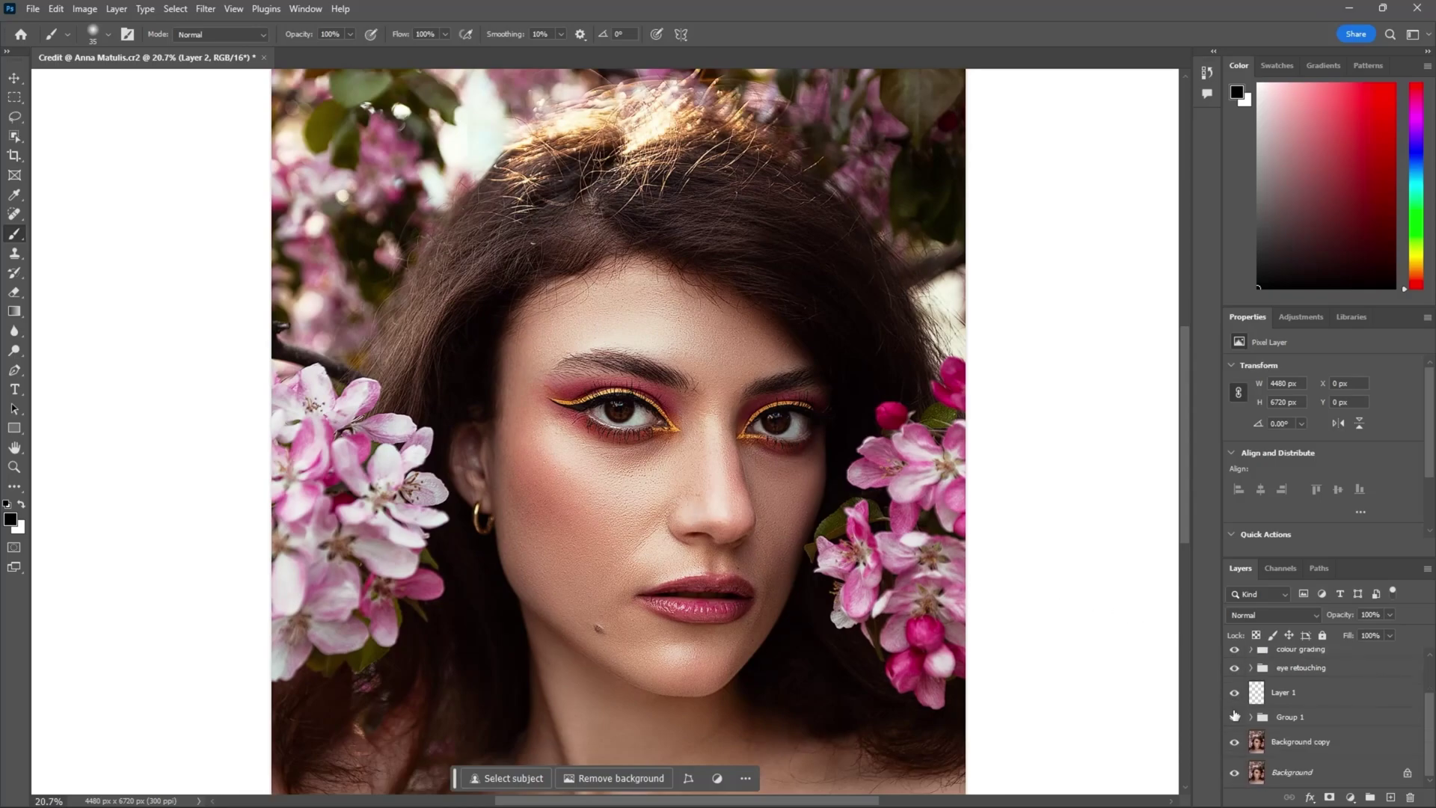
pyautogui.keyDown('alt'); pyautogui.click(1235, 772); pyautogui.keyUp('alt')
pyautogui.keyDown('alt'); pyautogui.click(1235, 772); pyautogui.keyUp('alt')
pyautogui.keyDown('alt'); pyautogui.click(1235, 772); pyautogui.keyUp('alt')
pyautogui.keyDown('alt'); pyautogui.click(1235, 772); pyautogui.keyUp('alt')
pyautogui.keyDown('alt'); pyautogui.click(1234, 772); pyautogui.keyUp('alt')
pyautogui.keyDown('alt'); pyautogui.click(1235, 772); pyautogui.keyUp('alt')
pyautogui.hotkey('ctrl', '0')
pyautogui.keyDown('alt'); pyautogui.click(1234, 773); pyautogui.keyUp('alt')
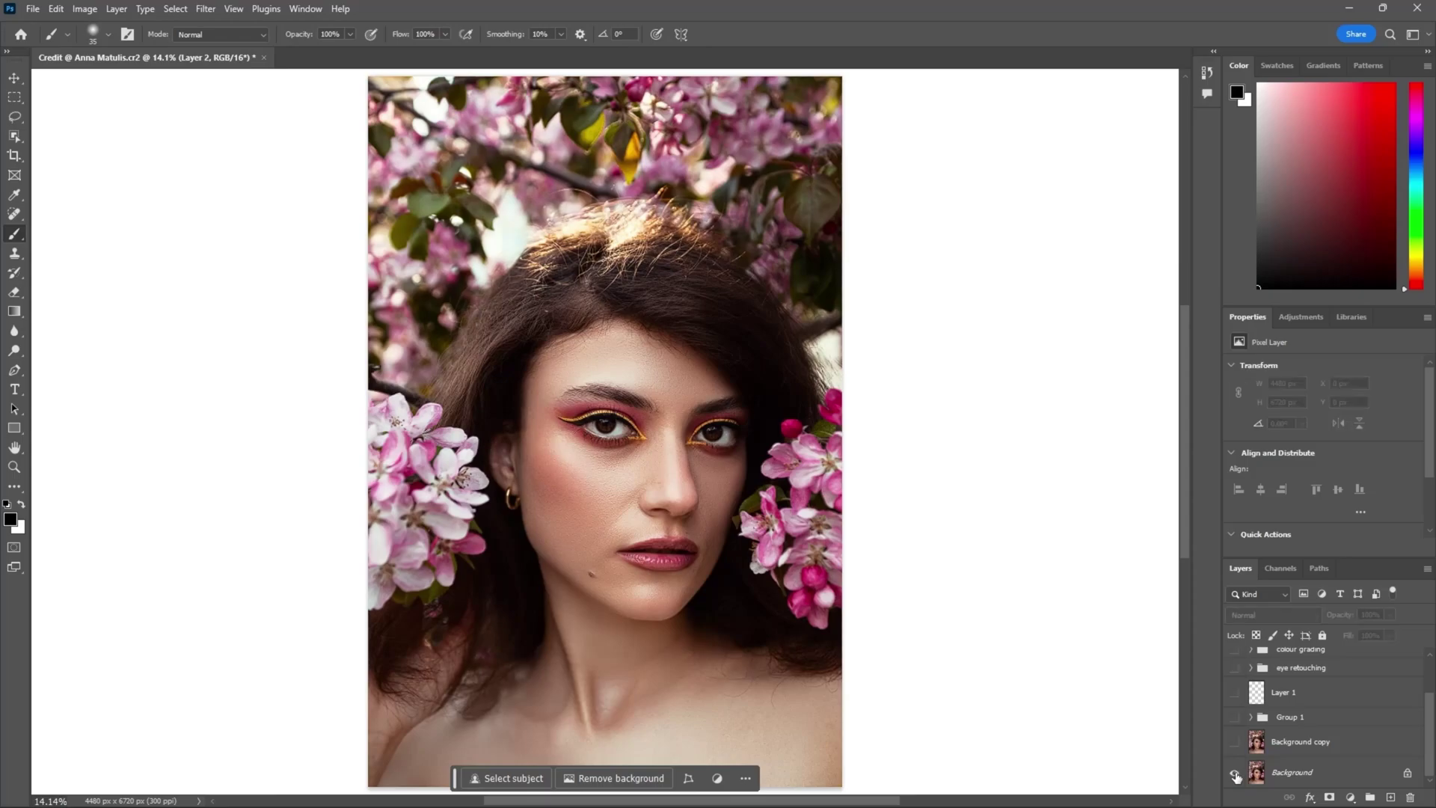
pyautogui.keyDown('alt'); pyautogui.click(1235, 772); pyautogui.keyUp('alt')
pyautogui.keyDown('alt'); pyautogui.click(1234, 773); pyautogui.keyUp('alt')
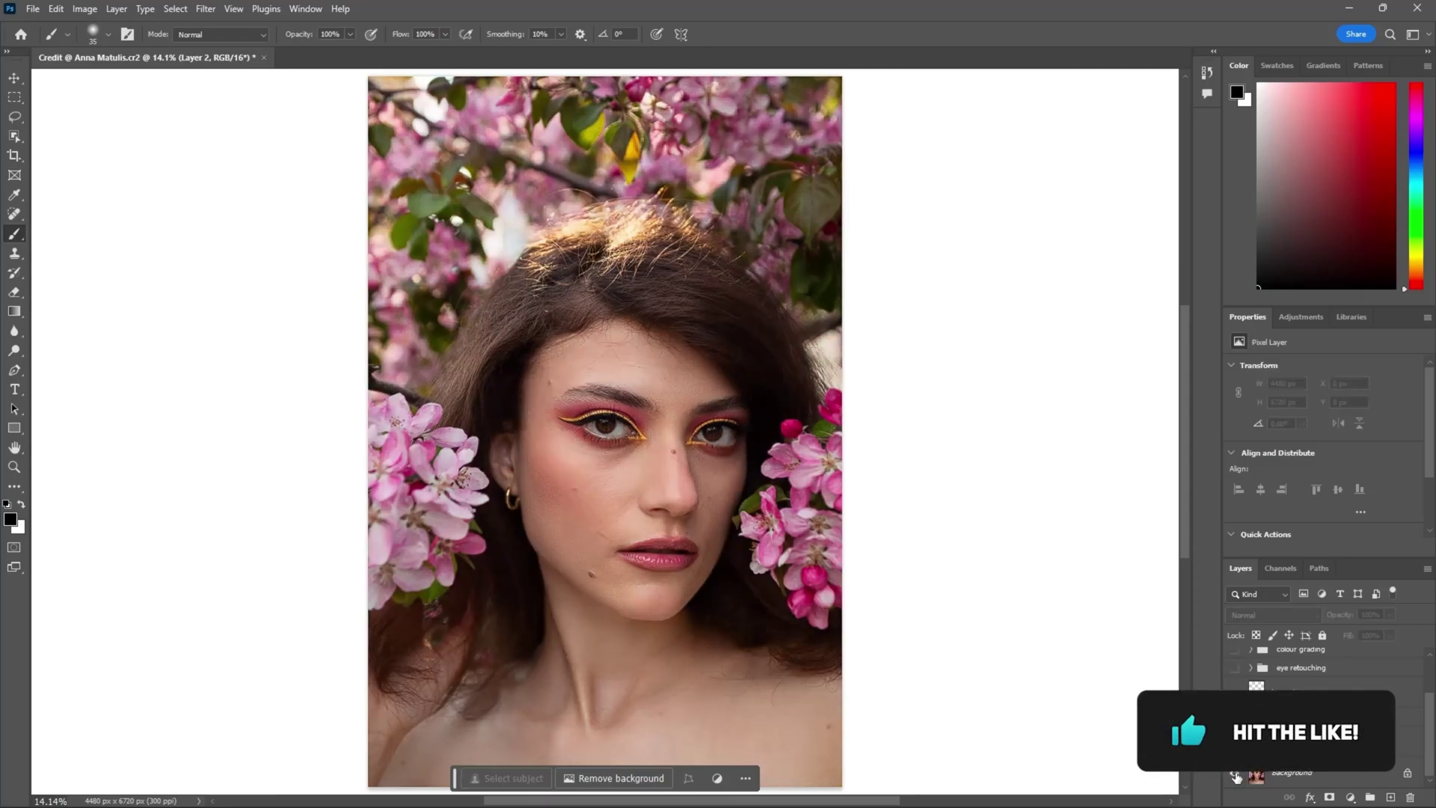
pyautogui.keyDown('alt'); pyautogui.click(1234, 772); pyautogui.keyUp('alt')
pyautogui.keyDown('alt'); pyautogui.click(1234, 772); pyautogui.keyUp('alt')
pyautogui.keyDown('alt'); pyautogui.click(1234, 773); pyautogui.keyUp('alt')
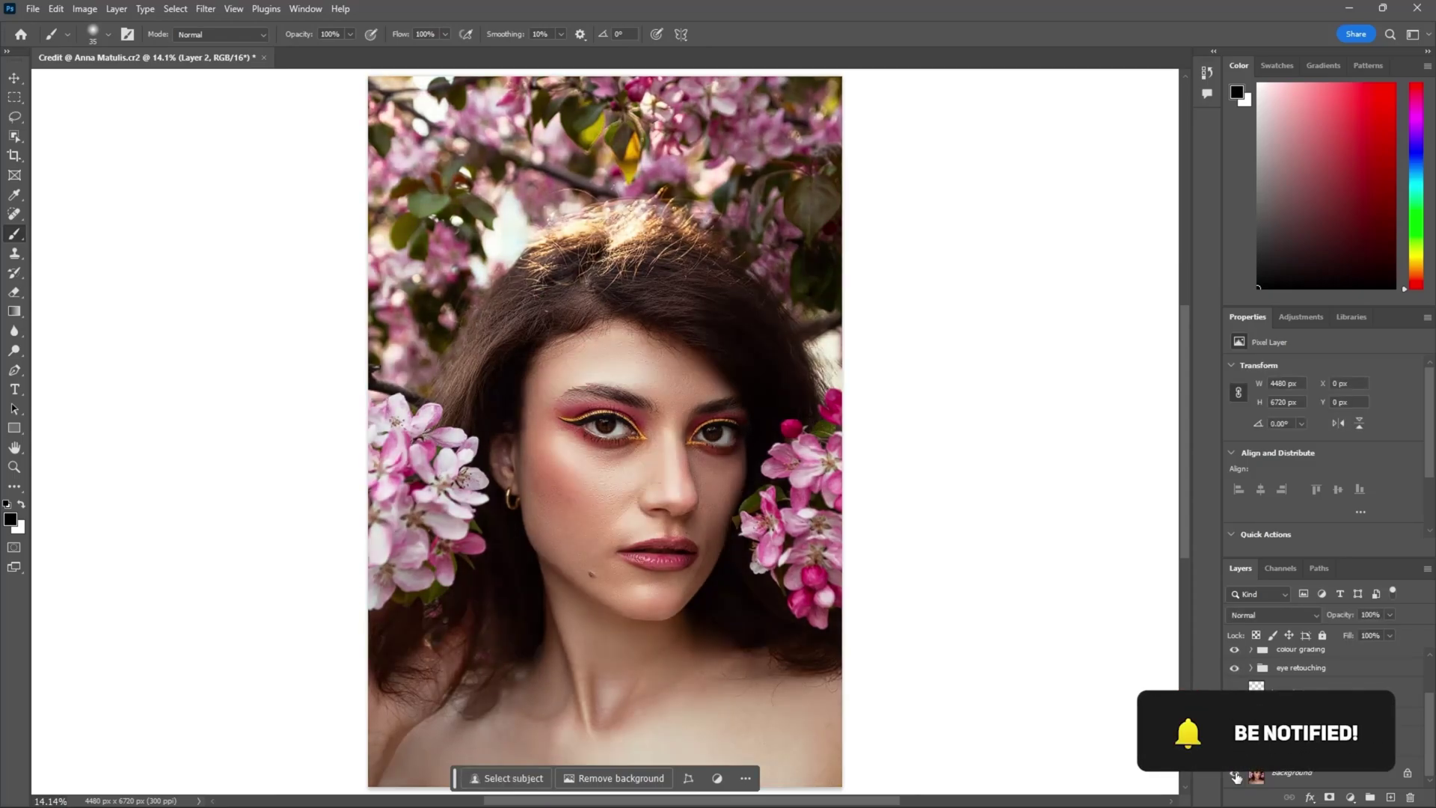
pyautogui.keyDown('alt'); pyautogui.click(1234, 772); pyautogui.keyUp('alt')
pyautogui.keyDown('alt'); pyautogui.click(1234, 772); pyautogui.keyUp('alt')
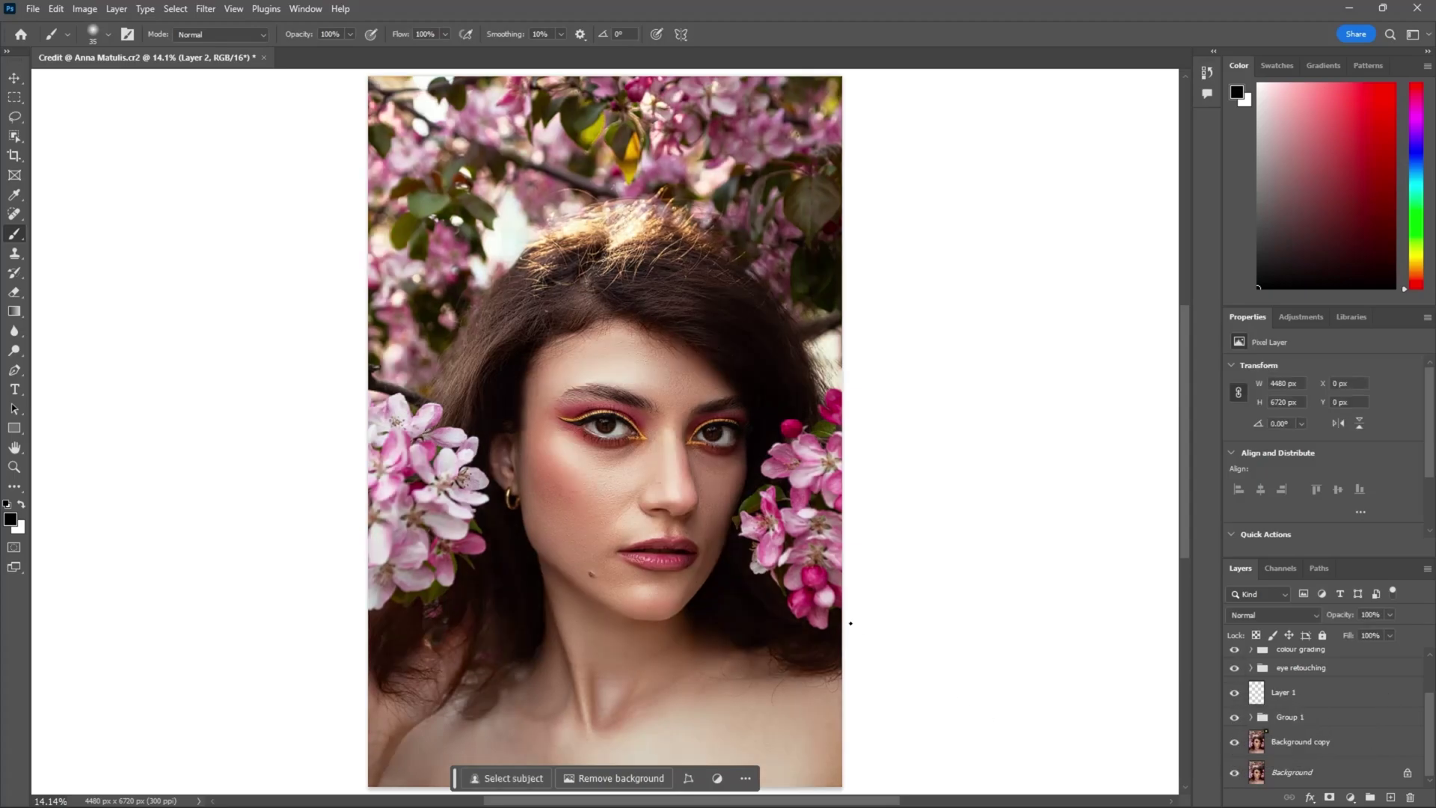